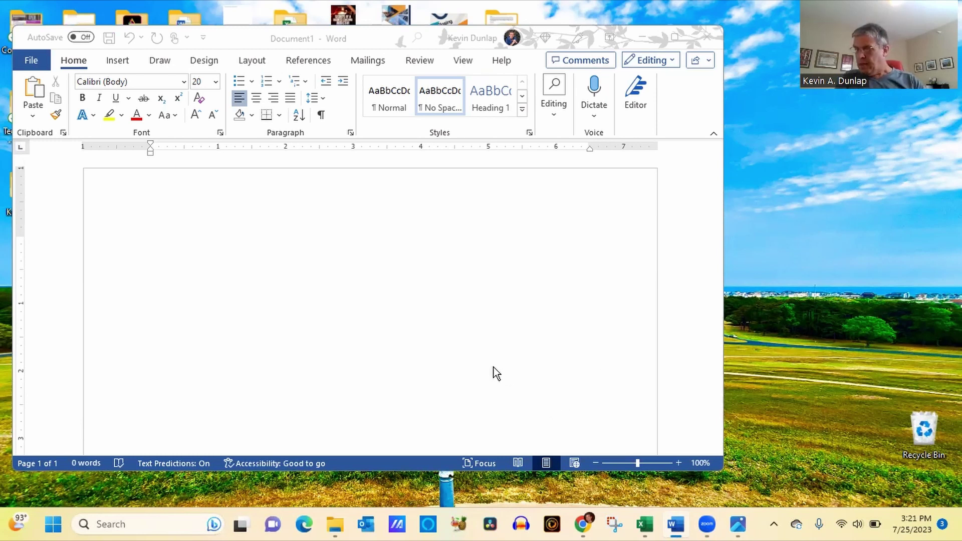
Type 'Ideal Clients – Avatar –' at the top of the blank page, fixing typos
click(180, 274)
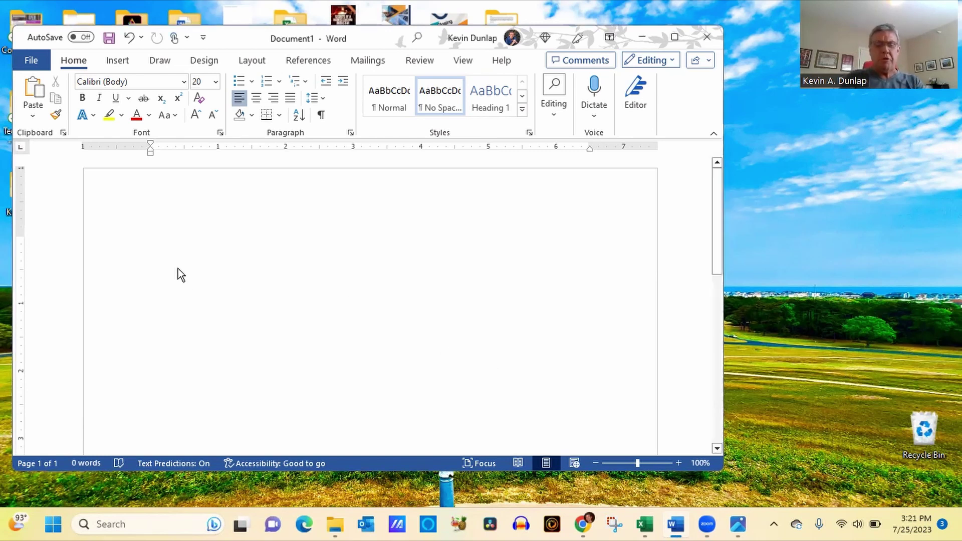
text(Ide)
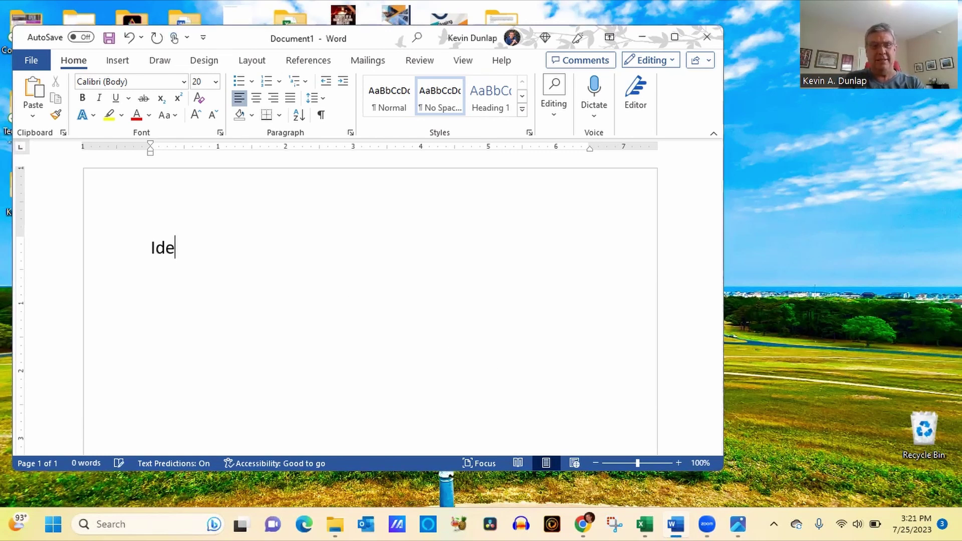
text(al CC)
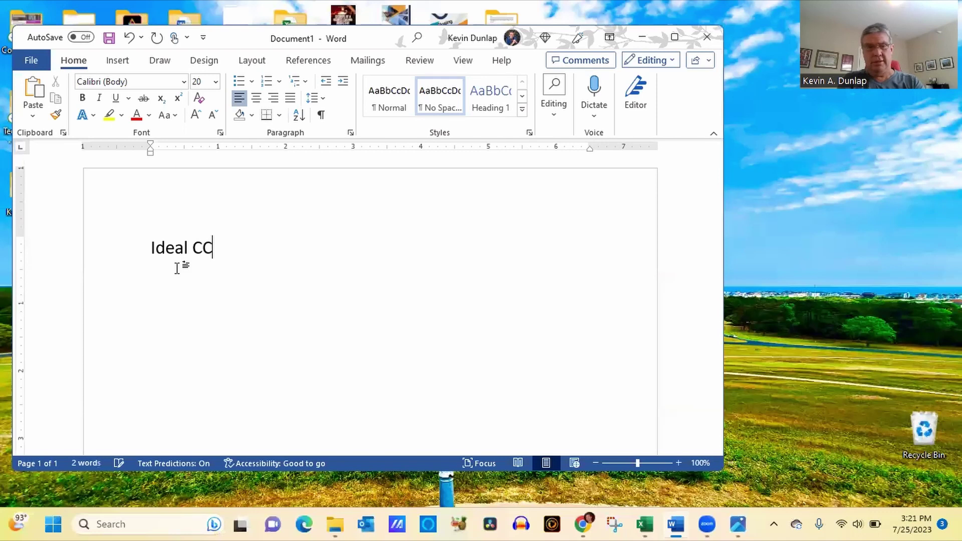
key(BackSpace)
text(line)
key(BackSpace)
text(ients)
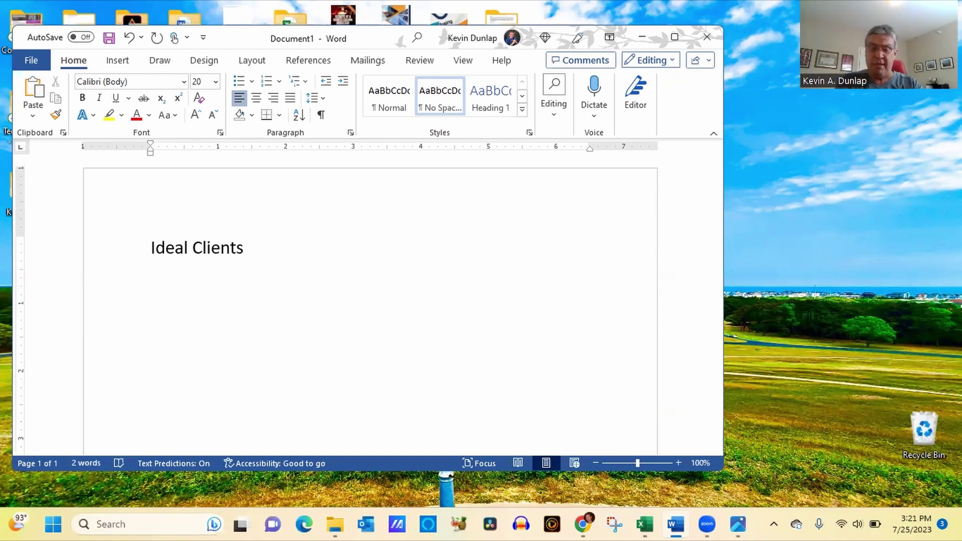
text(- Ava)
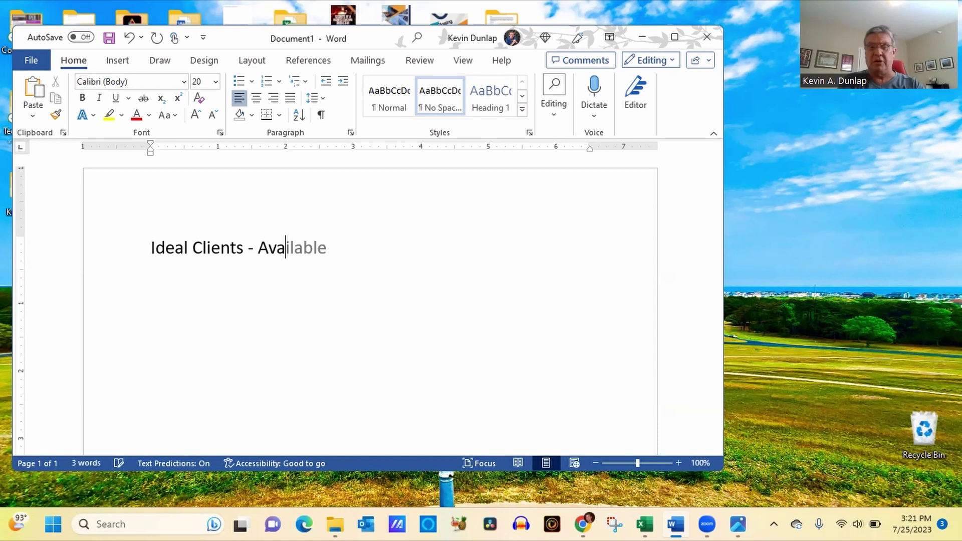
text(tar -)
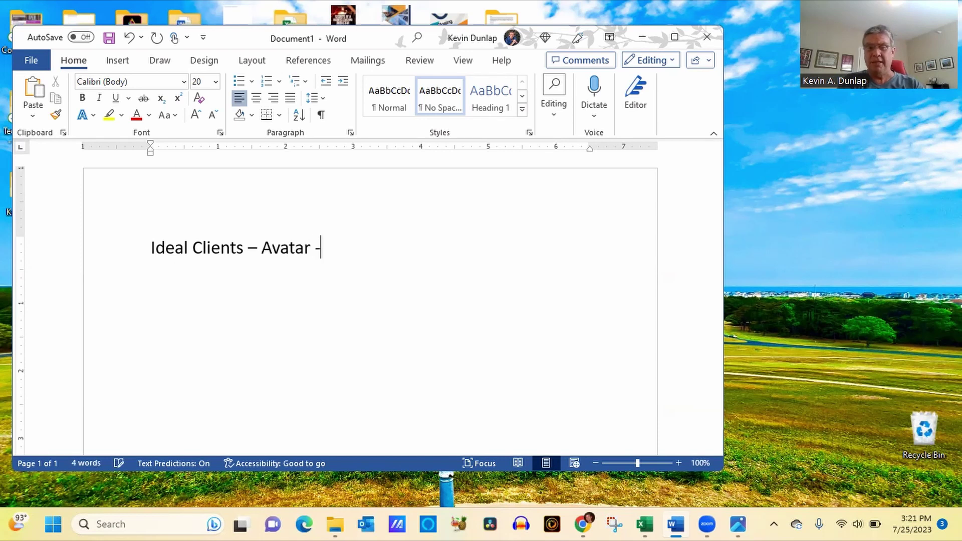
Finish the heading with 'Specific Audience' at the end of the line
click(176, 247)
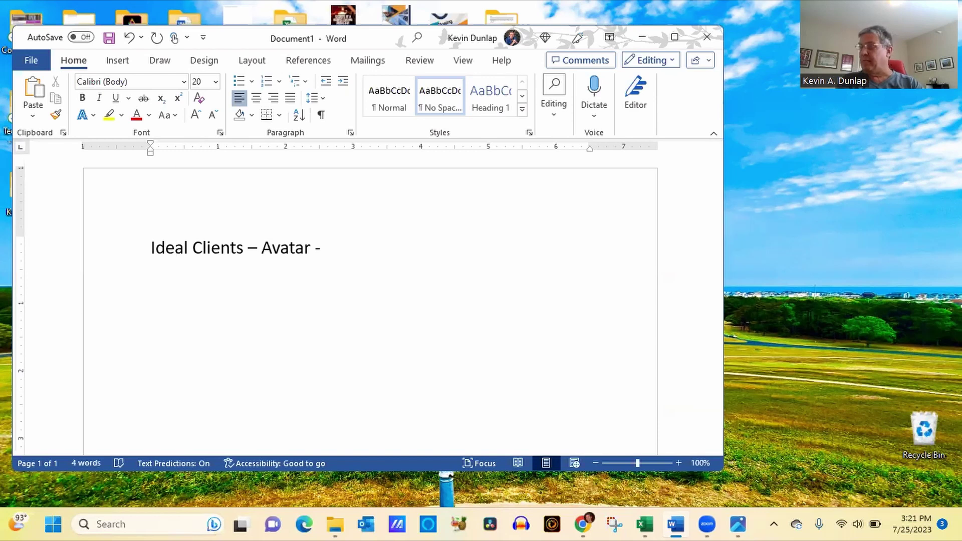
click(350, 248)
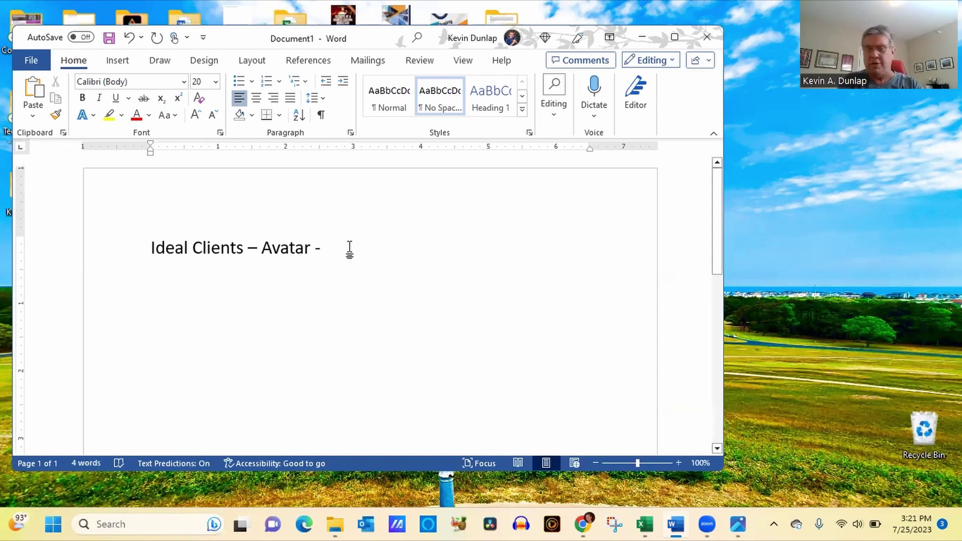
text(S)
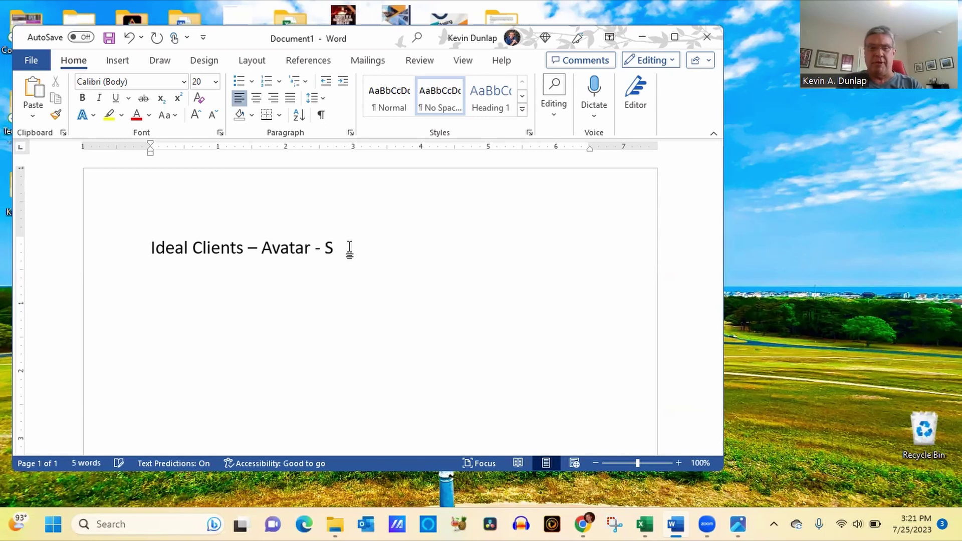
text(pecif)
key(BackSpace)
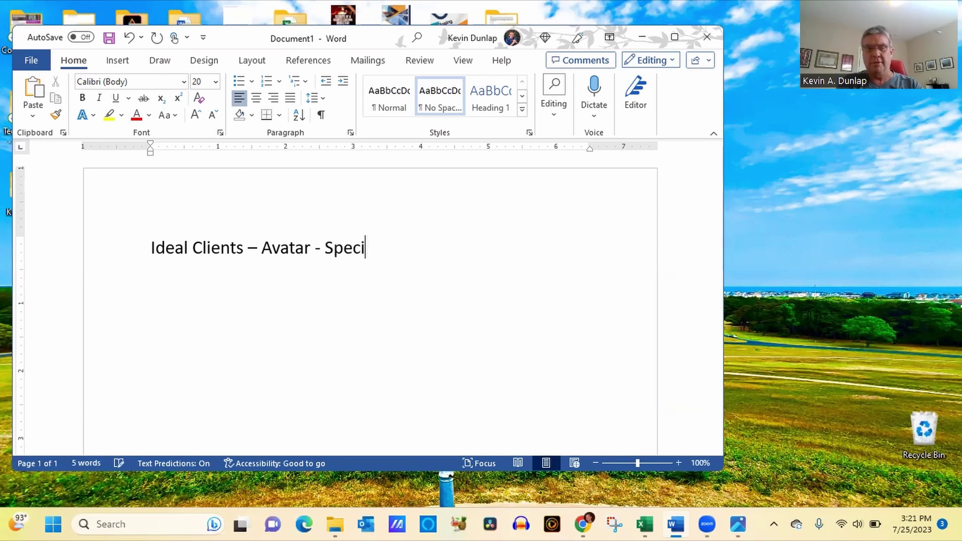
text(fic Audienc)
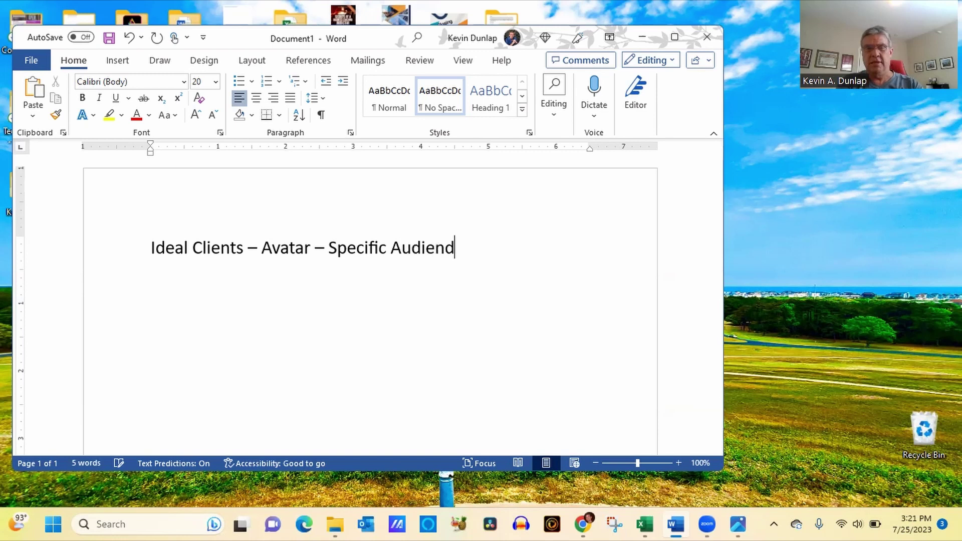
text(e)
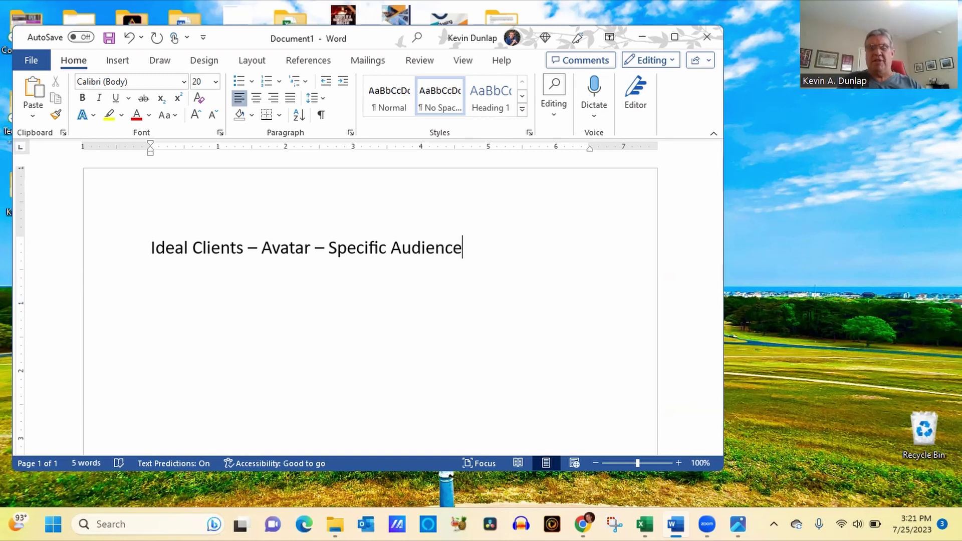
Highlight 'Specific Audience' in the heading in yellow
drag(474, 249, 329, 255)
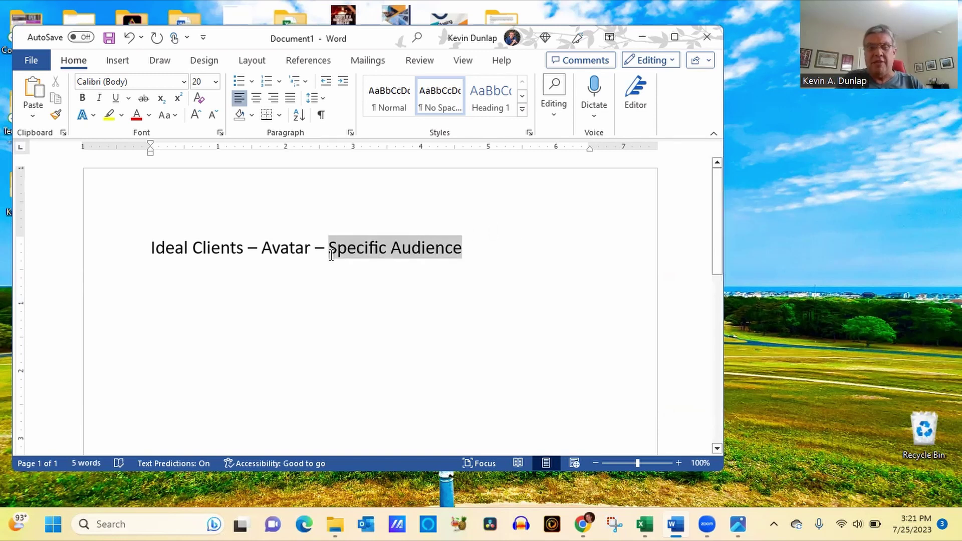
click(109, 113)
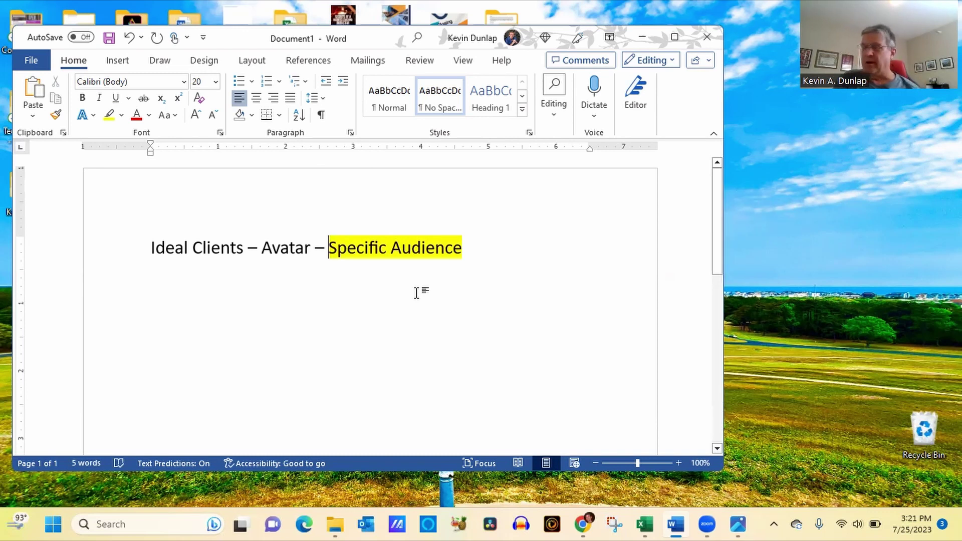
click(358, 279)
Add two new lines below the heading
click(491, 244)
key(Return)
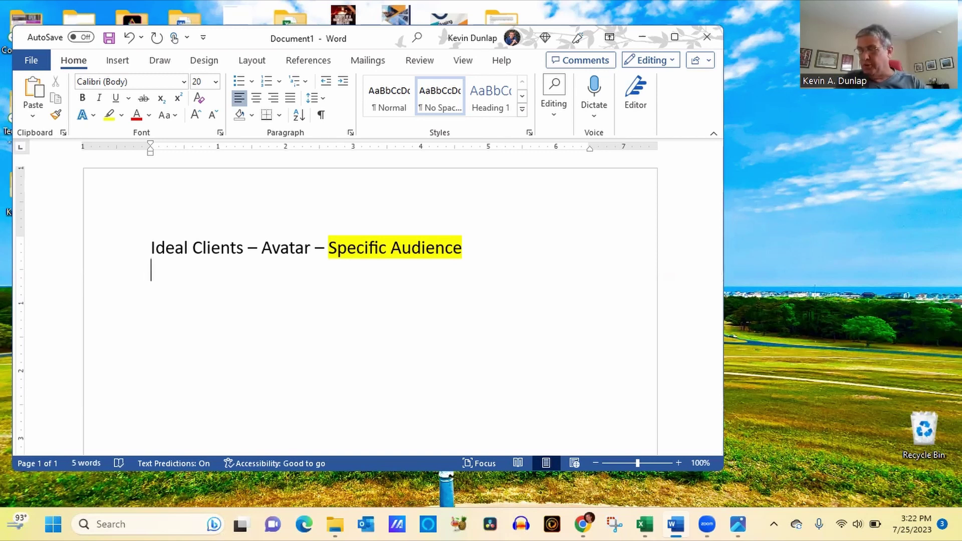
key(Return)
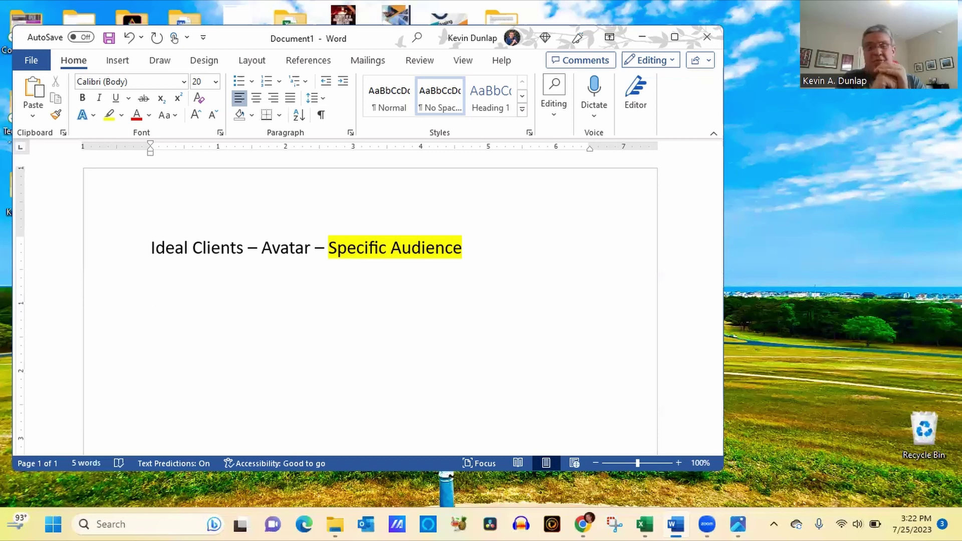
Type 'If you help everyone, you actually help no one.' and start a new line
text(If you help everyo)
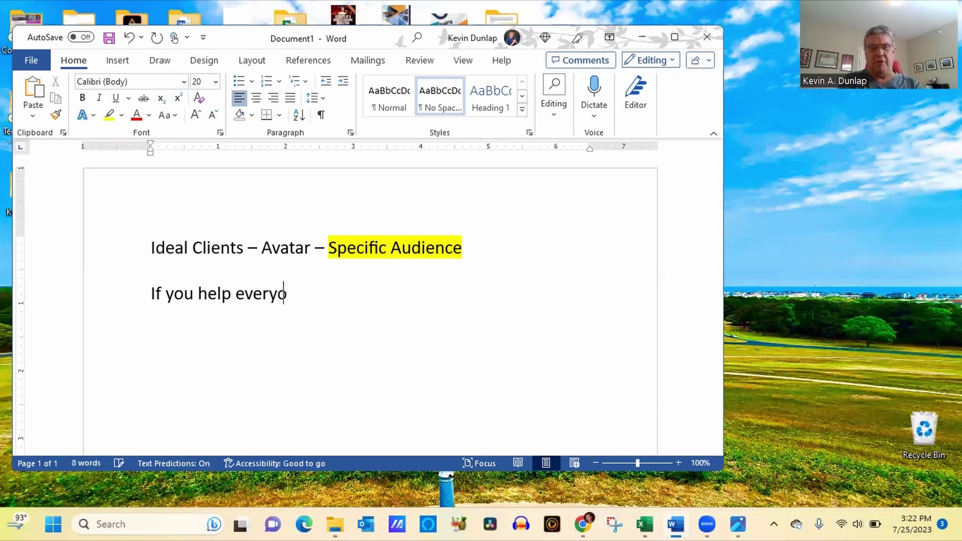
text(ne, you actu)
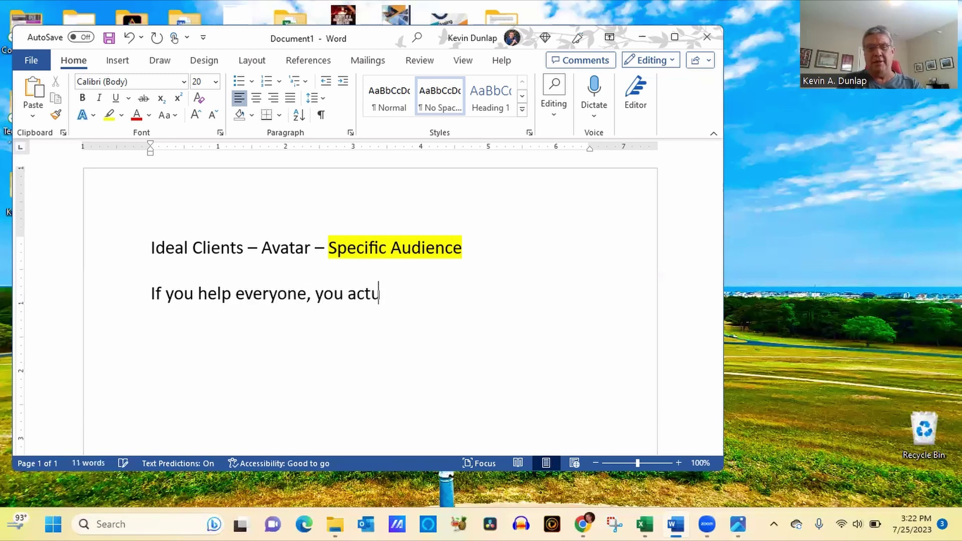
text(ally help )
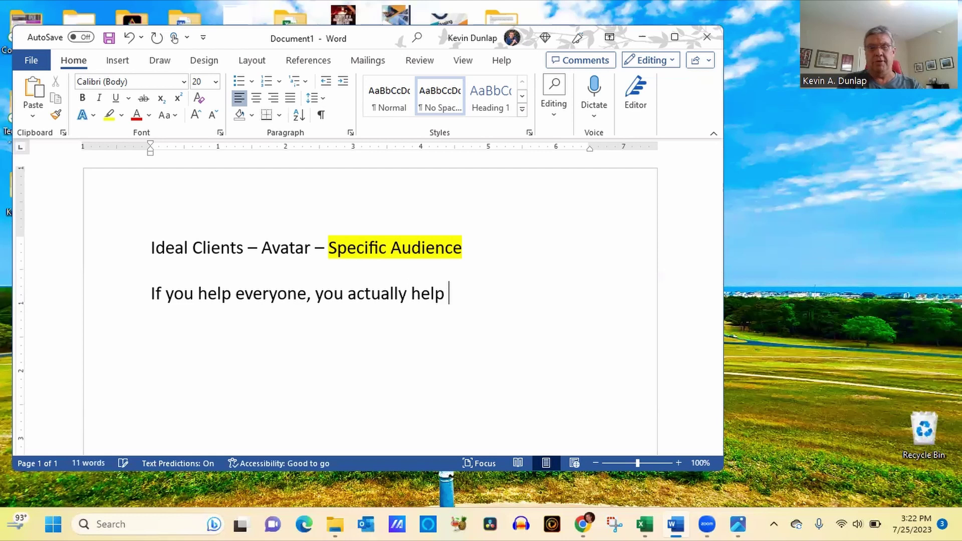
text(no one.)
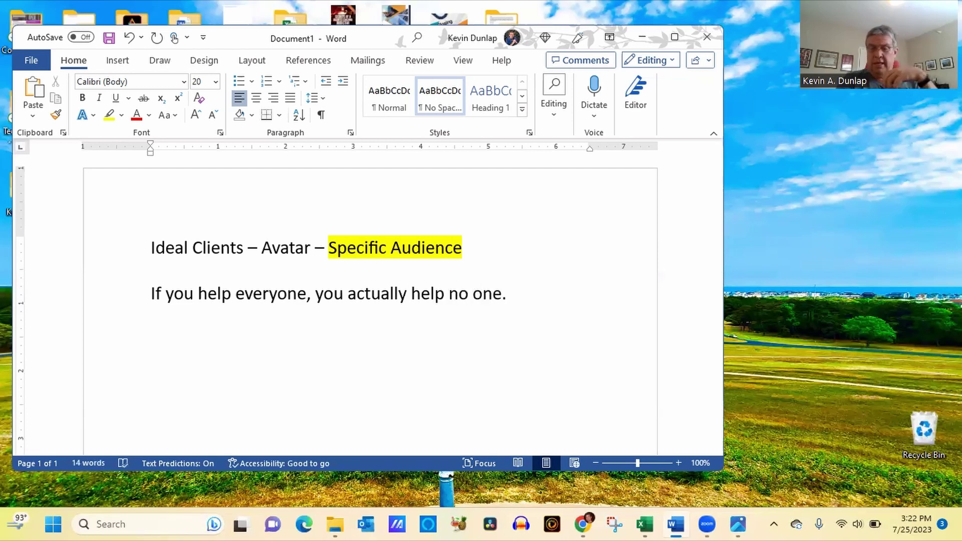
key(Return)
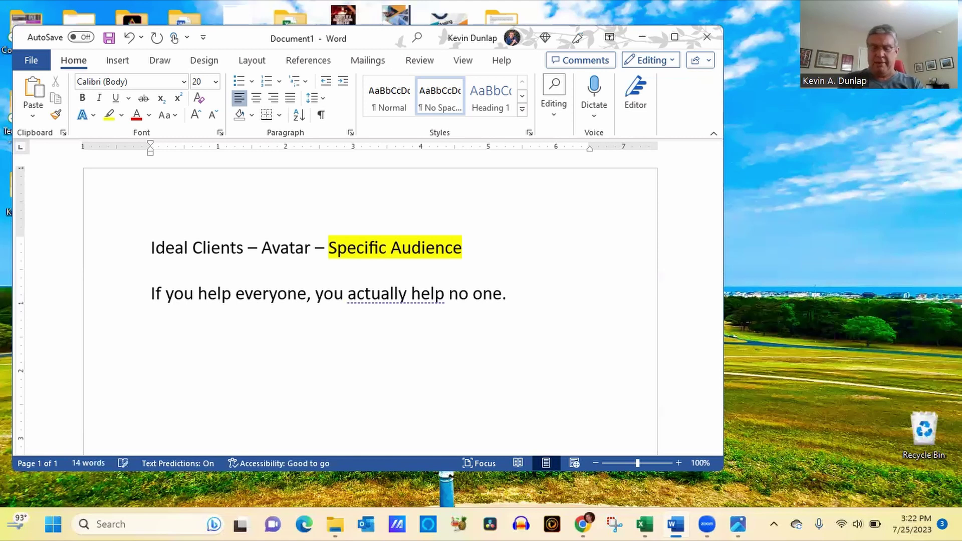
Type 'Too general – being too vague.' on the next line, correcting typos
text(Too gener)
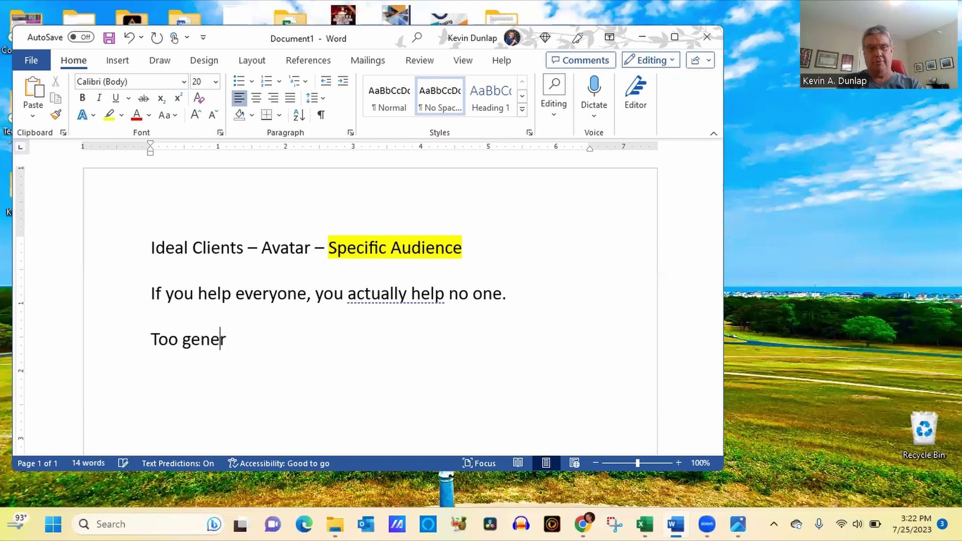
text(al - be)
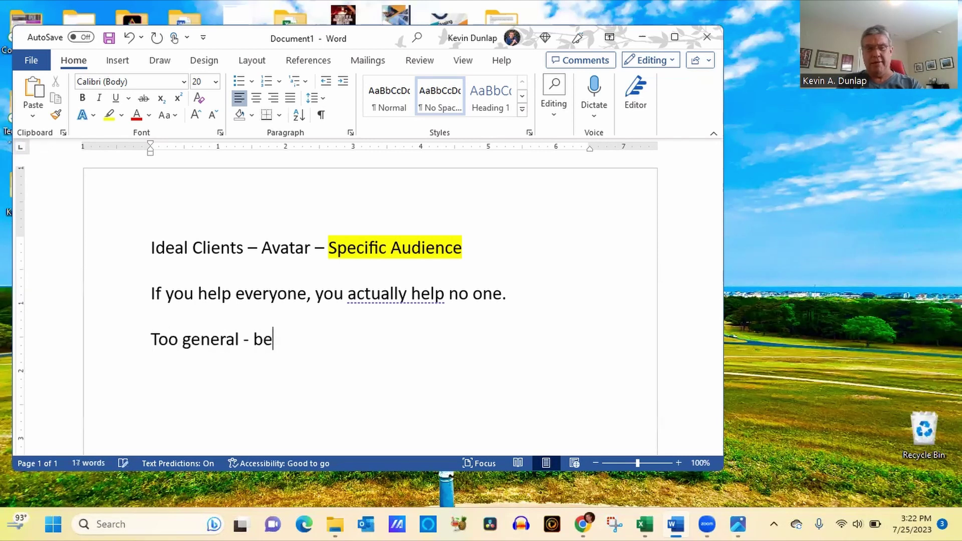
text(ing too ba)
key(BackSpace)
key(BackSpace)
text(vagie)
key(BackSpace)
key(BackSpace)
text(ue.)
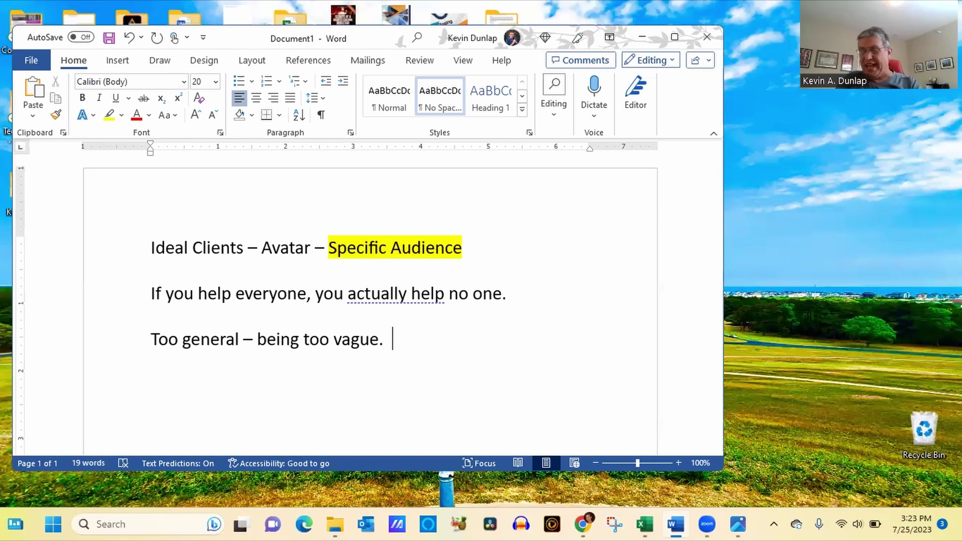
Start a bullet list with 'Nobody will say that's me.'
key(Return)
text(* )
text(Nobody )
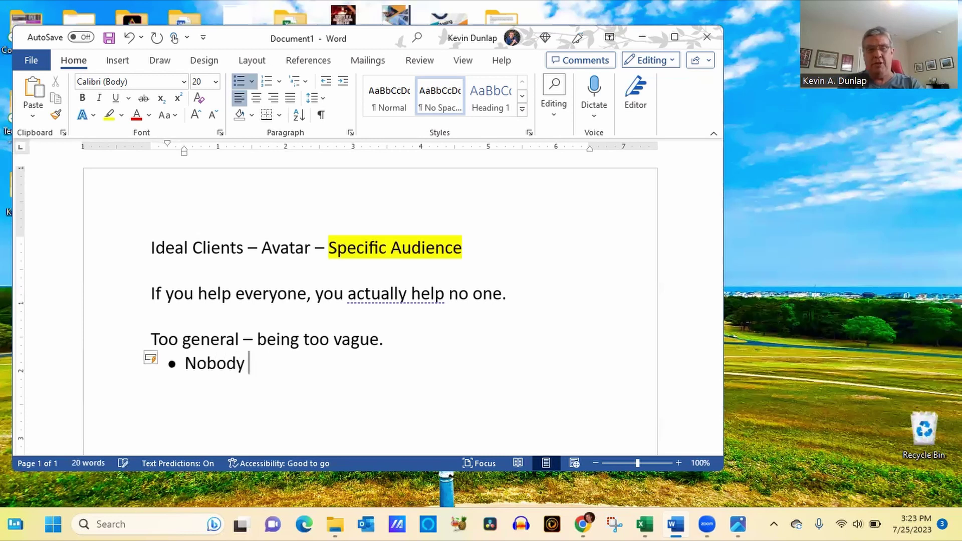
text(will say that ")
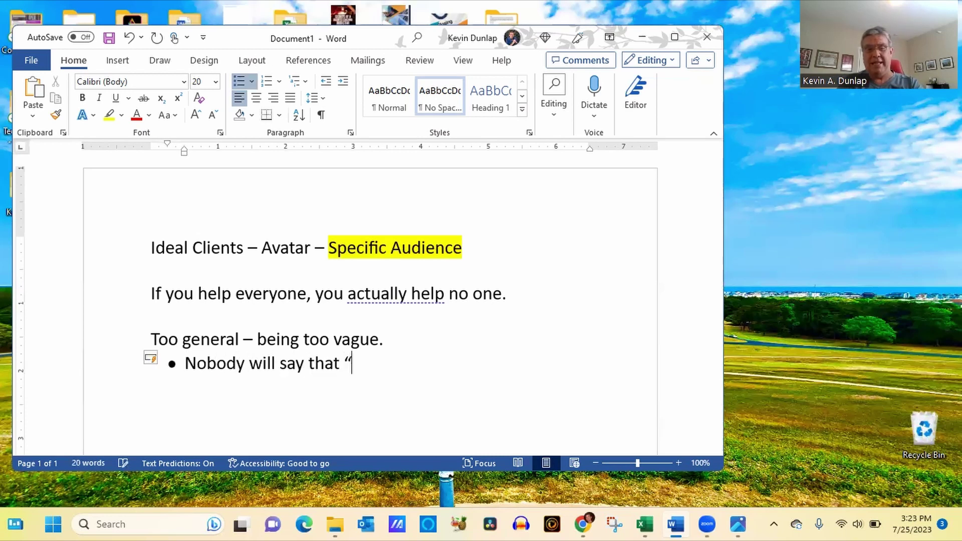
key(BackSpace)
key(BackSpace)
text('s )
text(me.)
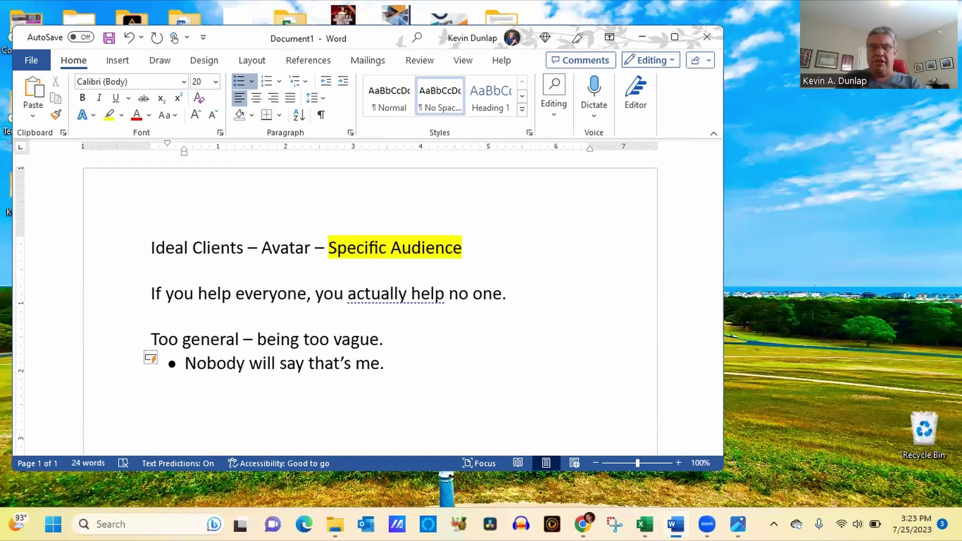
Add the bullet 'If you do find a client – Not stick for very long.'
key(Return)
text(If you do find a )
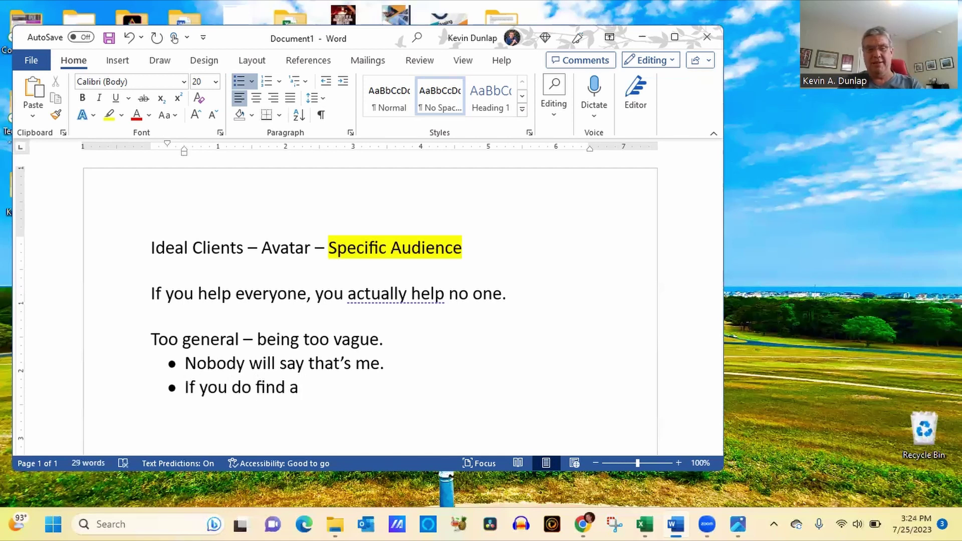
text(c;oe)
key(BackSpace)
key(BackSpace)
key(BackSpace)
text(lient -)
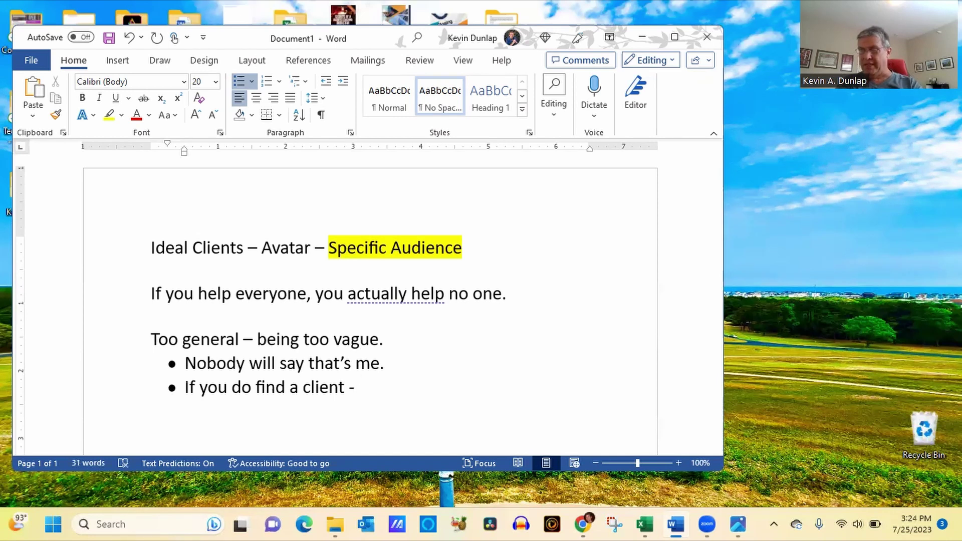
text( Not stick fo r)
key(BackSpace)
key(BackSpace)
text(r very long.)
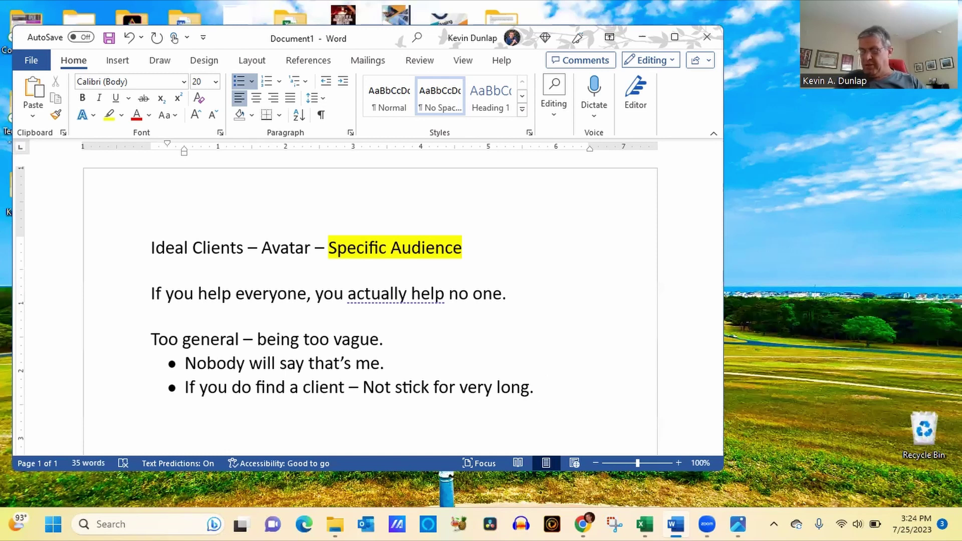
key(Return)
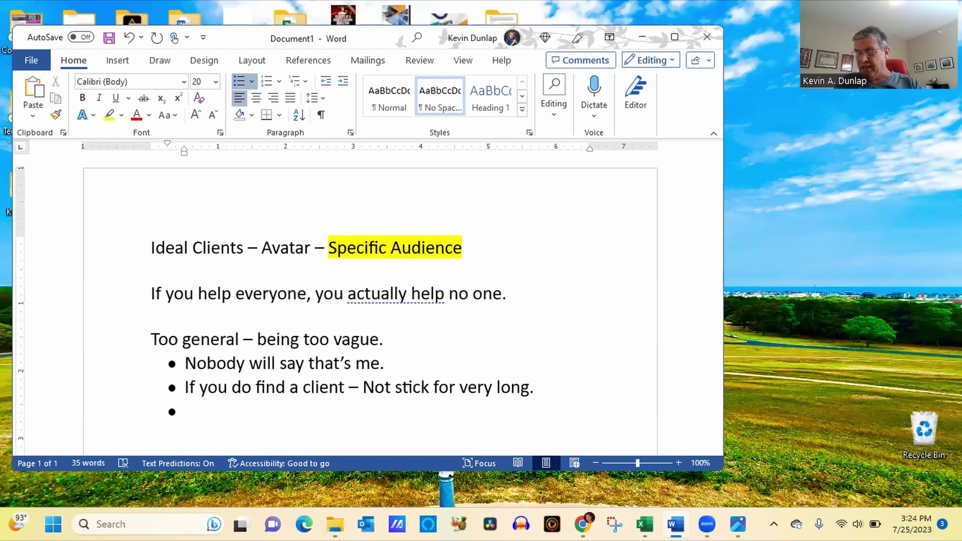
End the list and type the line 'Two different parts to a Specific Audience'
key(Return)
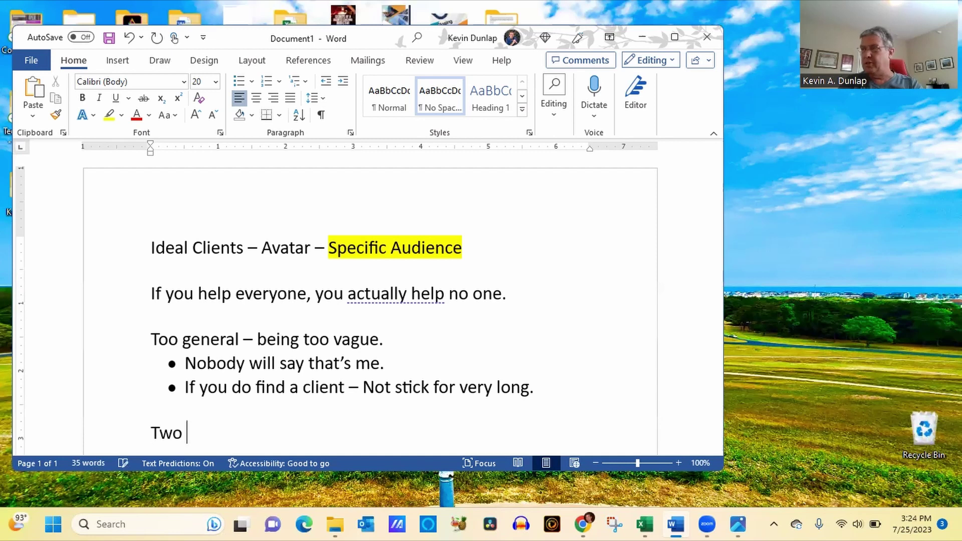
text(different parts to a Spc)
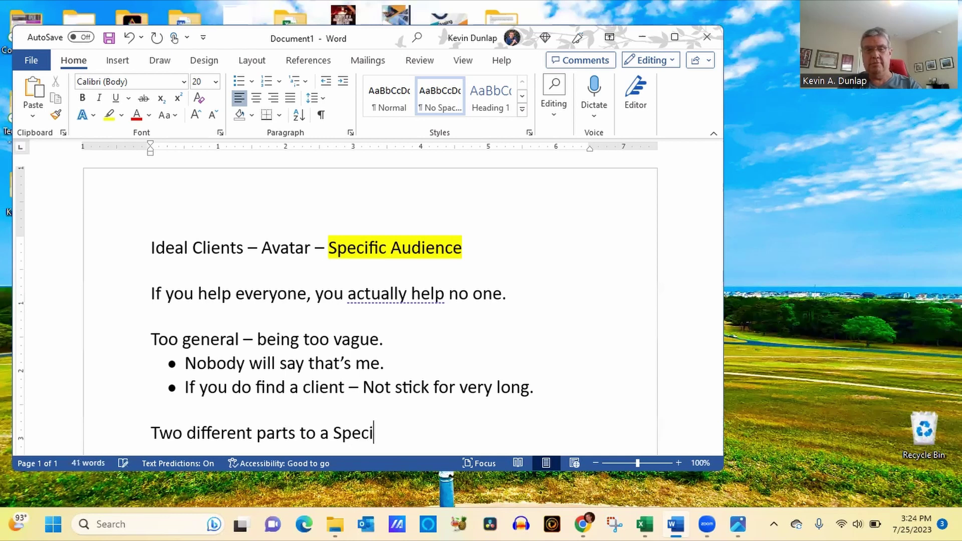
text(cific Audined)
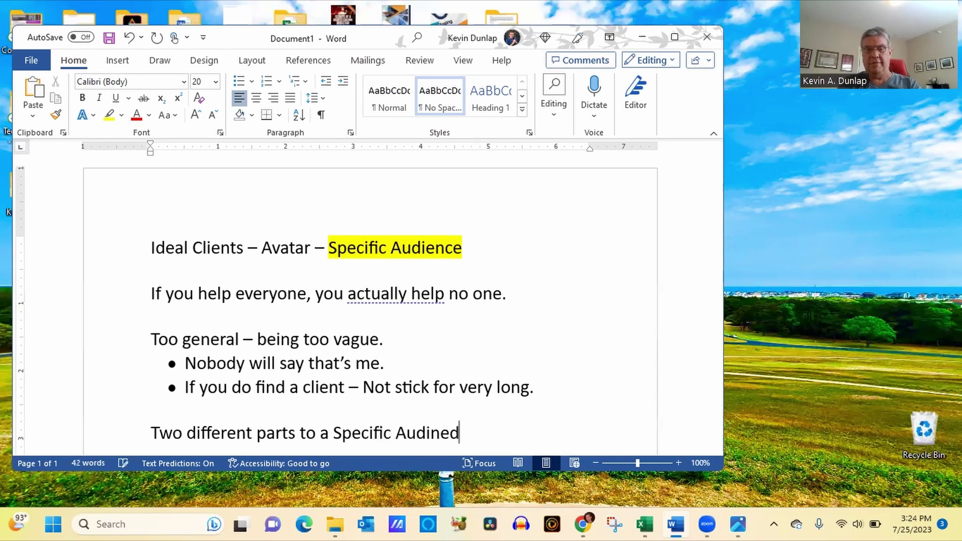
key(BackSpace)
key(BackSpace)
text(ence)
key(Return)
Add bullets 'Labels you give to the' and 'Self-defined labels', then end the list
text(*)
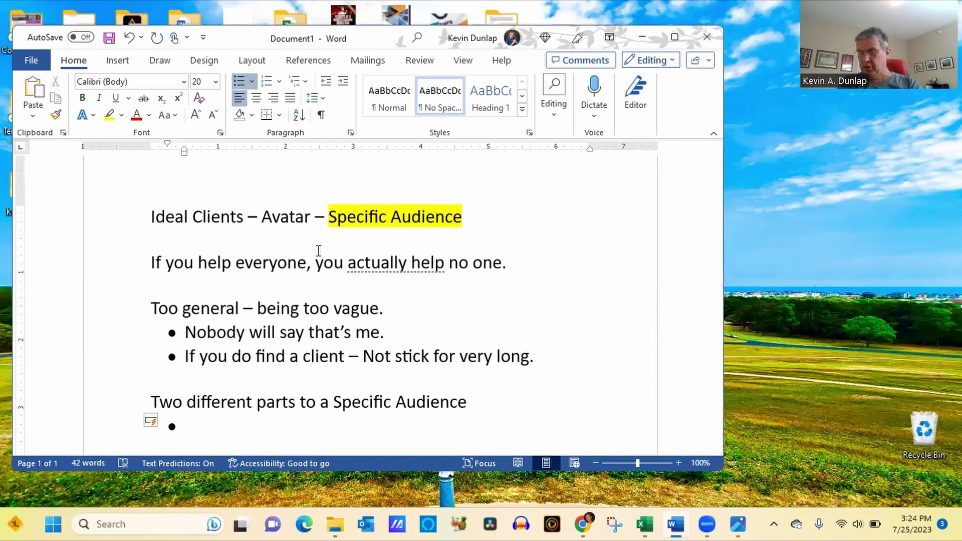
double_click(318, 250)
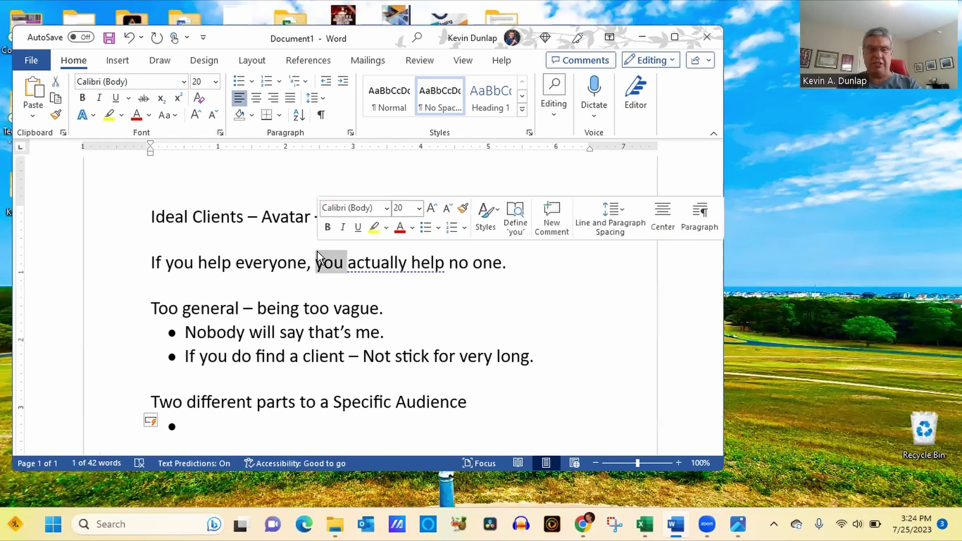
text(I)
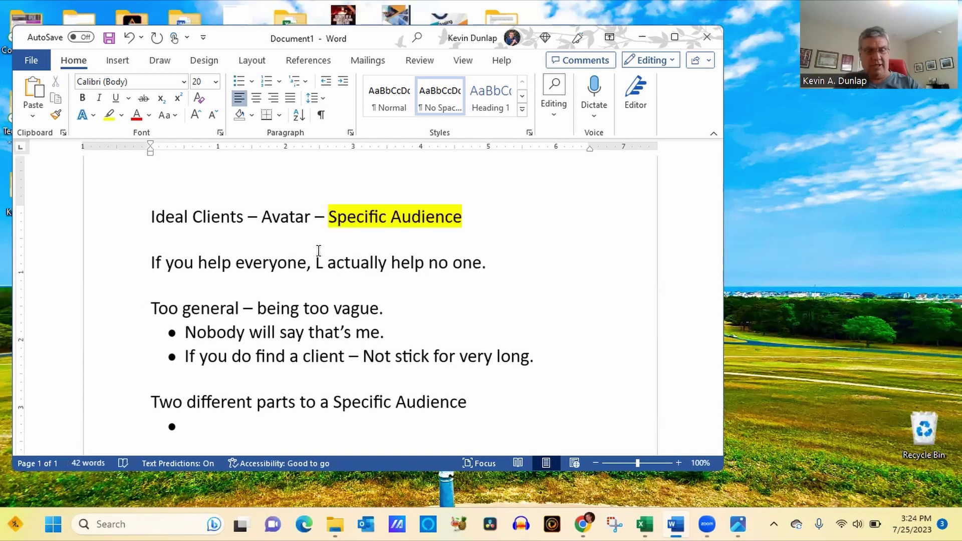
key(ctrl+z)
click(243, 429)
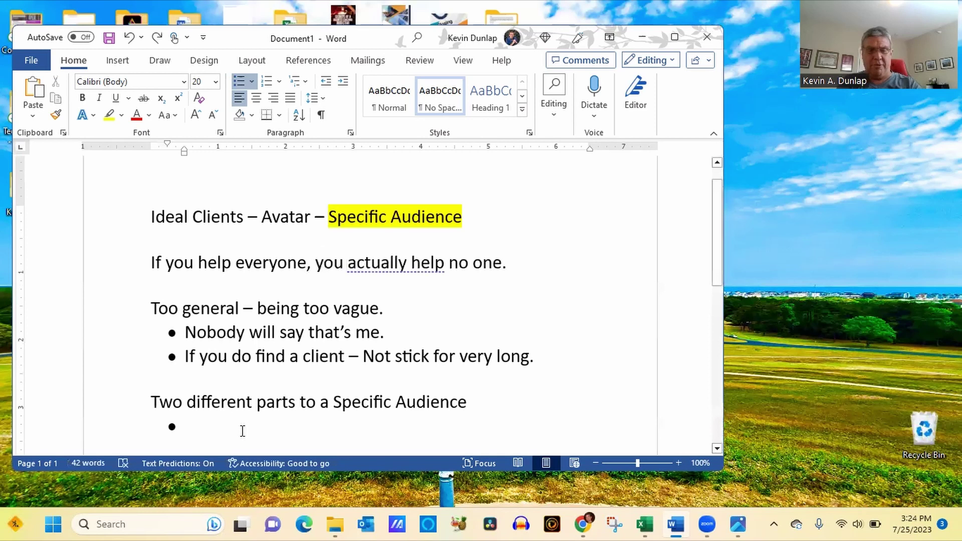
text(Labels yo)
key(BackSpace)
text(u give t)
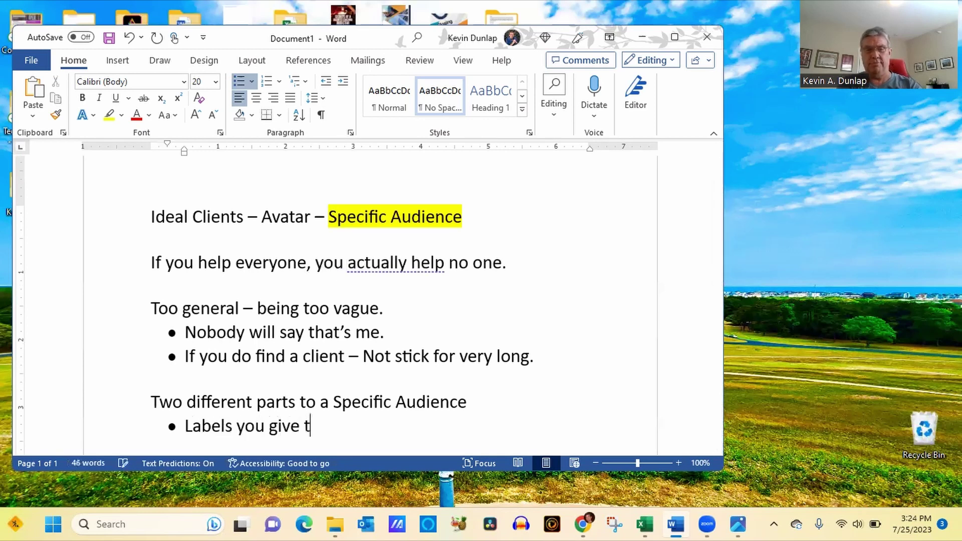
text(o the)
key(Return)
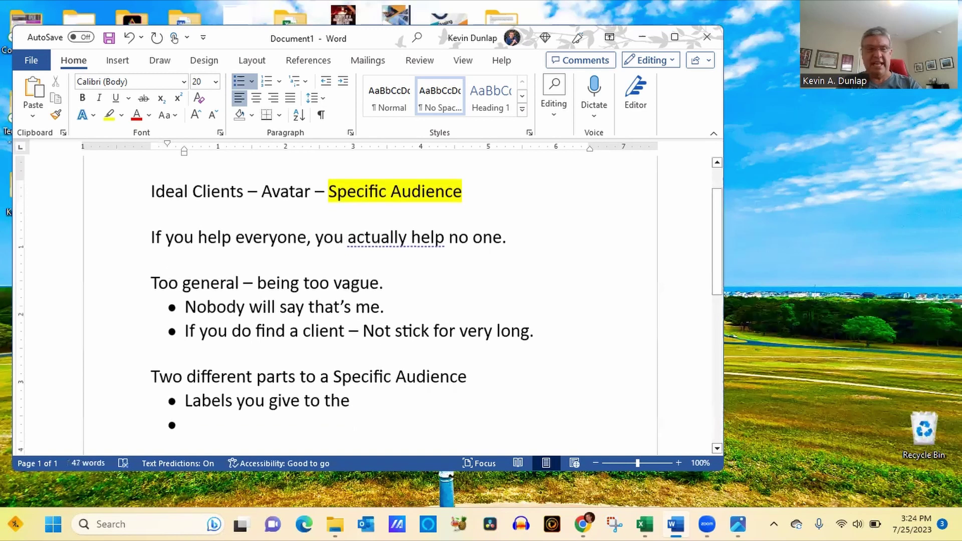
text(Self-defi)
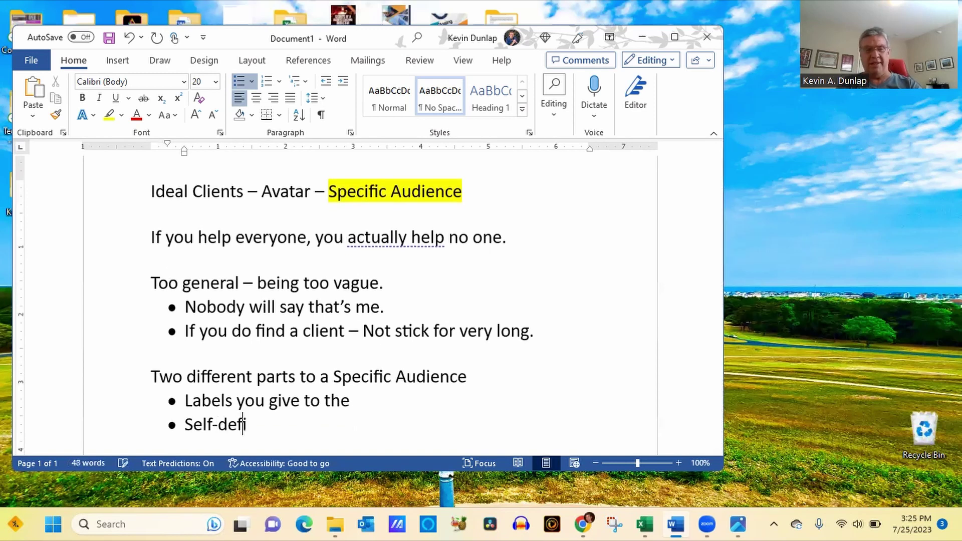
text(ned labels.)
key(Return)
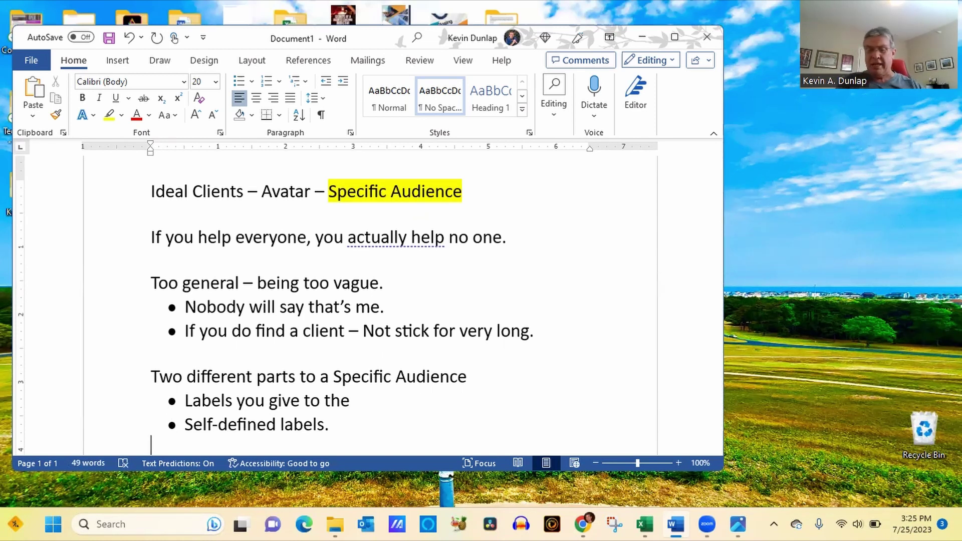
Type the heading 'Labels you give to them' on a new line
scroll(370, 311, down, 1)
text(L)
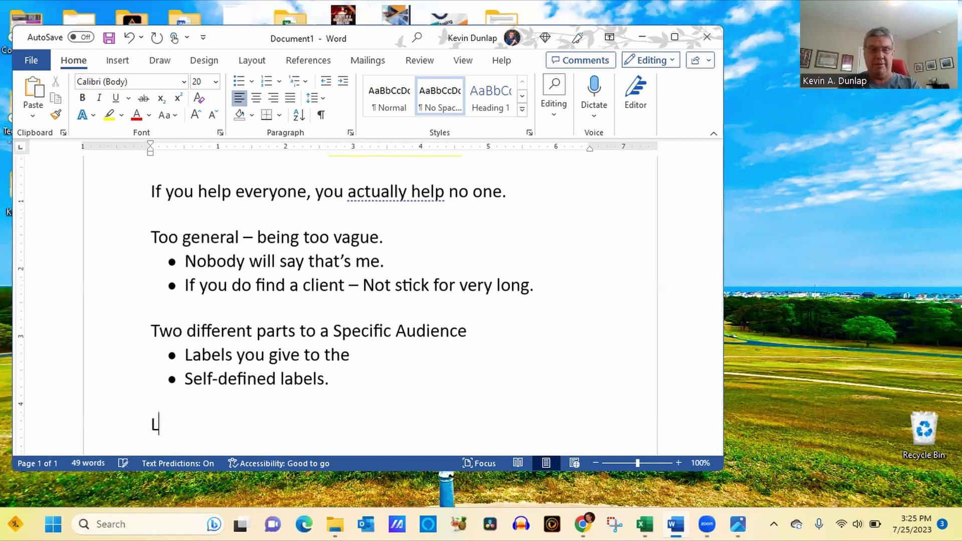
text(abel)
key(Tab)
text(to them)
key(Return)
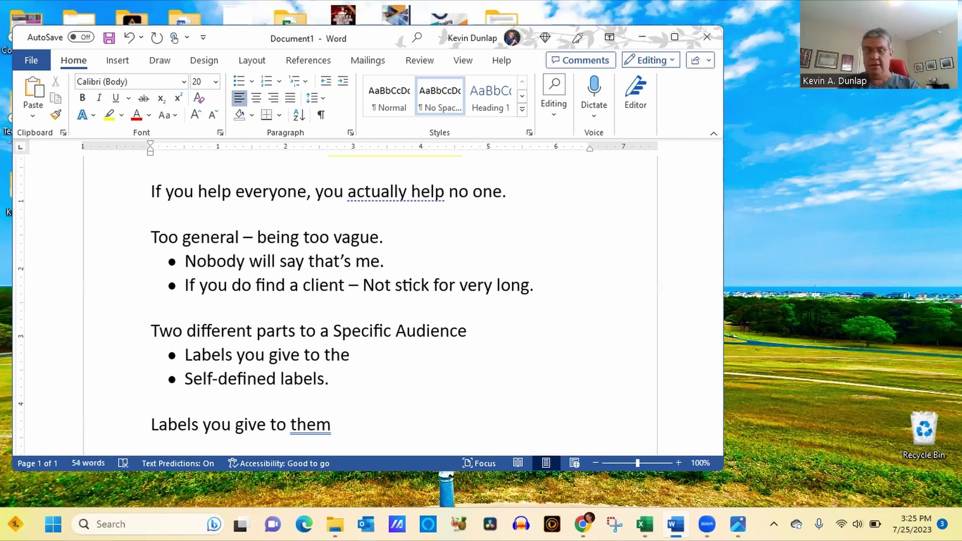
Add numbered item '1) Gender – what gender are they?'
text(1)
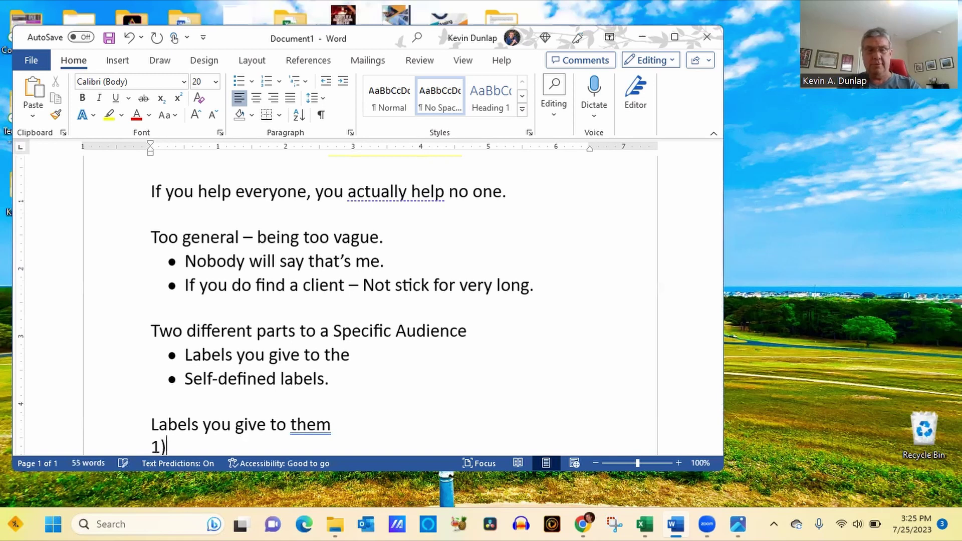
text() )
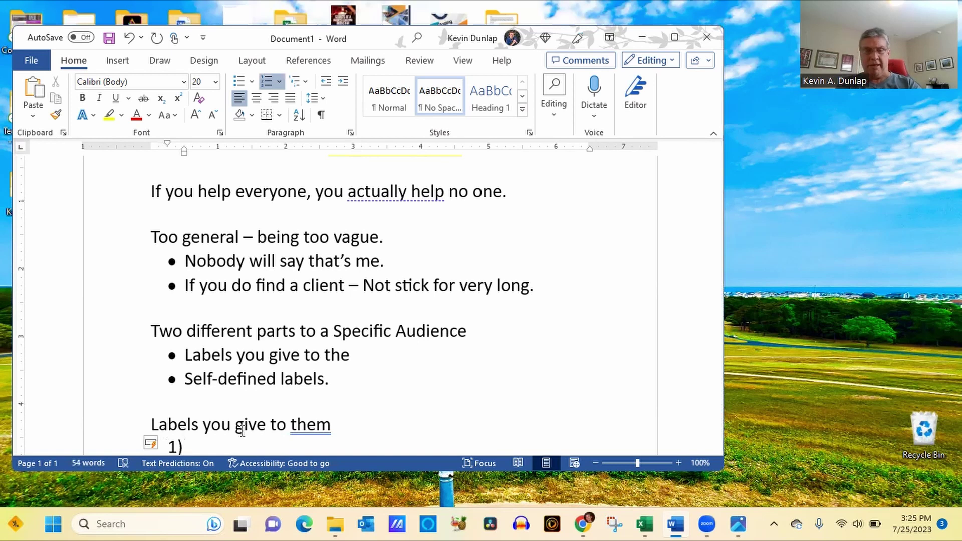
text(Gender)
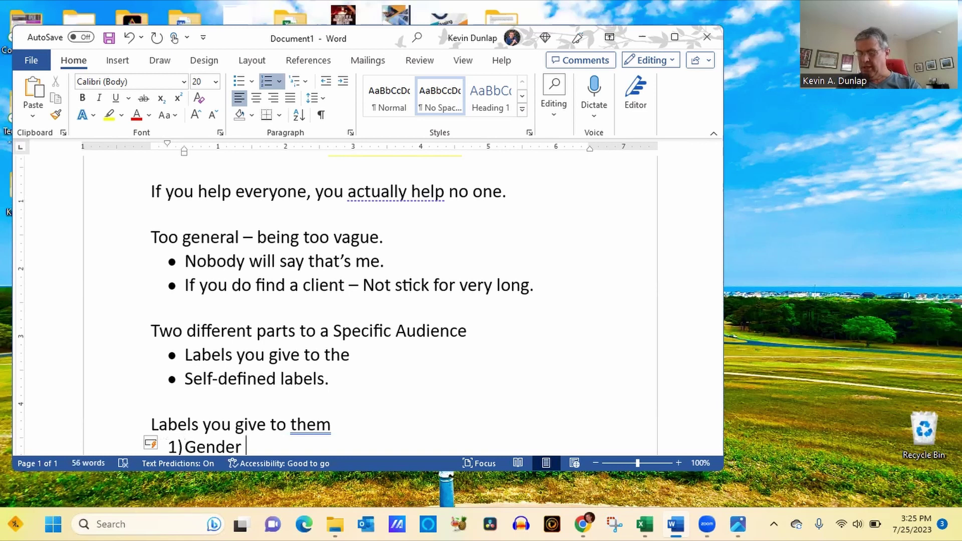
text( - what gender ar ethe)
key(BackSpace)
key(BackSpace)
key(BackSpace)
text(e they?)
key(Return)
Add lettered sub-items Male, Female, Transgender and Non-binar under the Gender question
key(Tab)
text(Male)
key(Return)
text(Feaml)
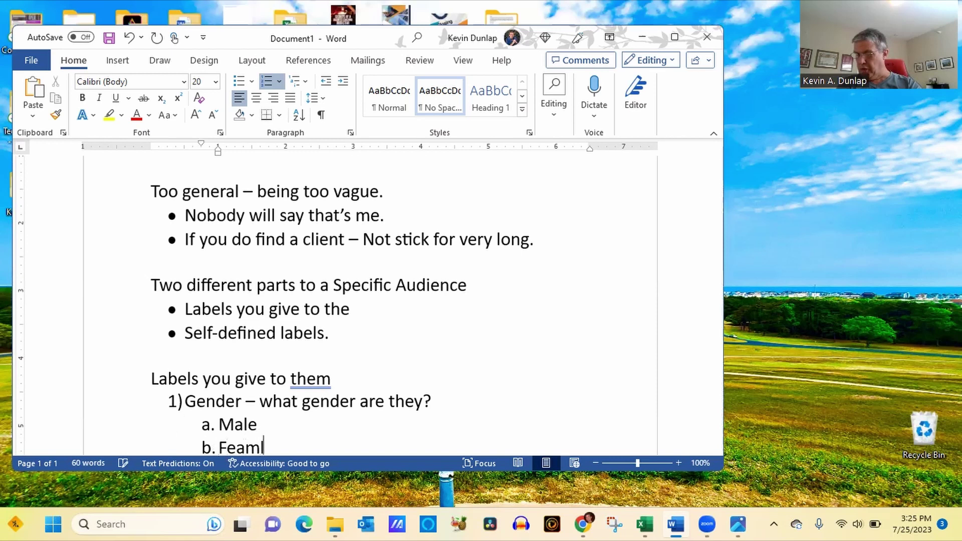
text(e)
key(Return)
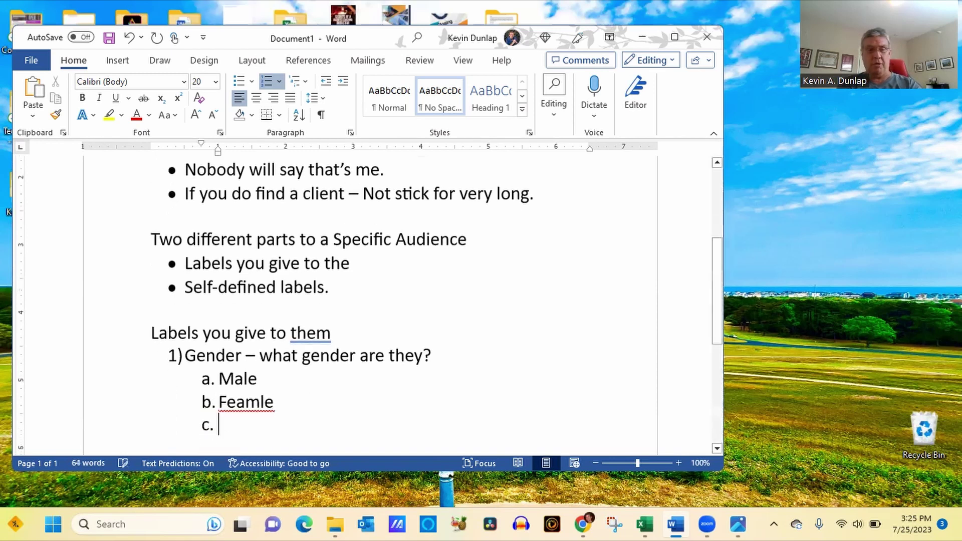
key(BackSpace)
key(BackSpace)
key(BackSpace)
key(BackSpace)
key(BackSpace)
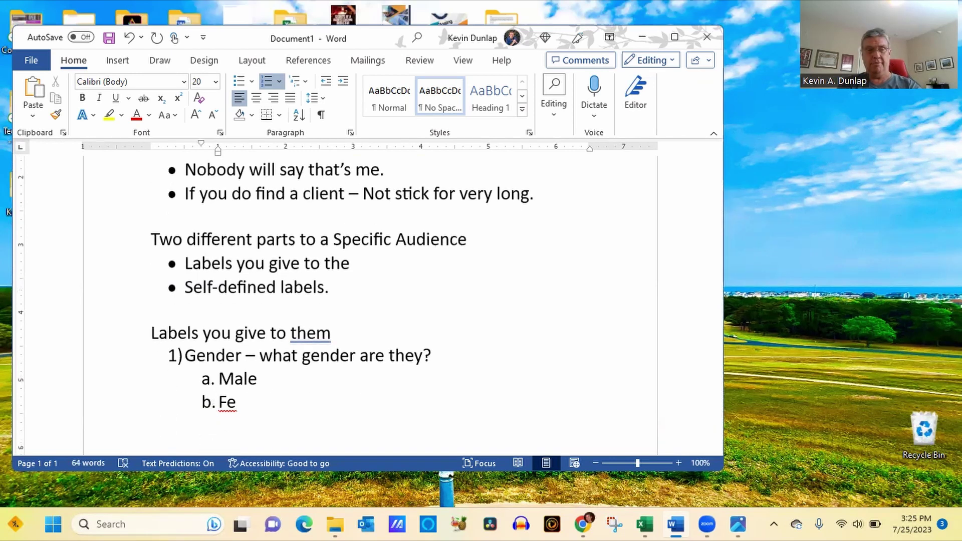
text(male)
key(Return)
text(Transgender)
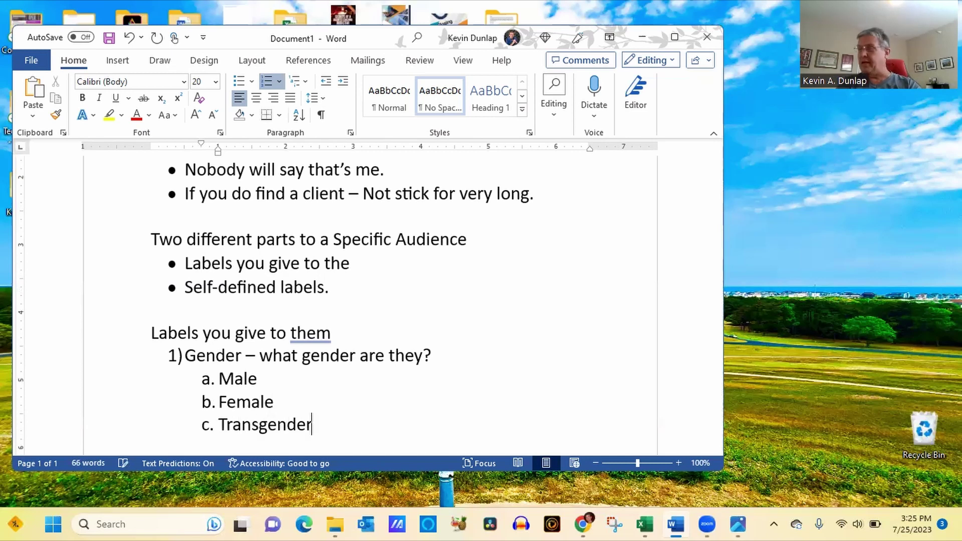
key(Return)
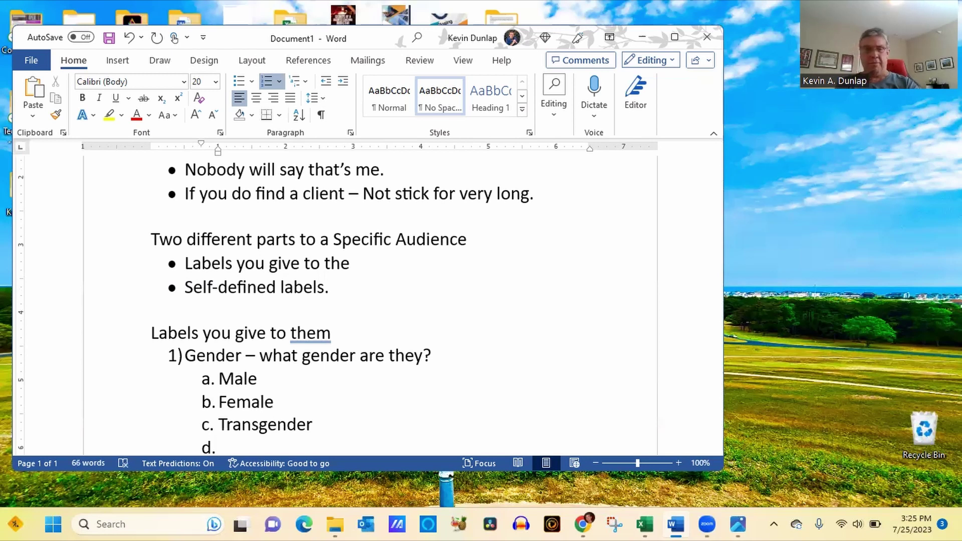
text(Nor)
text(-binar)
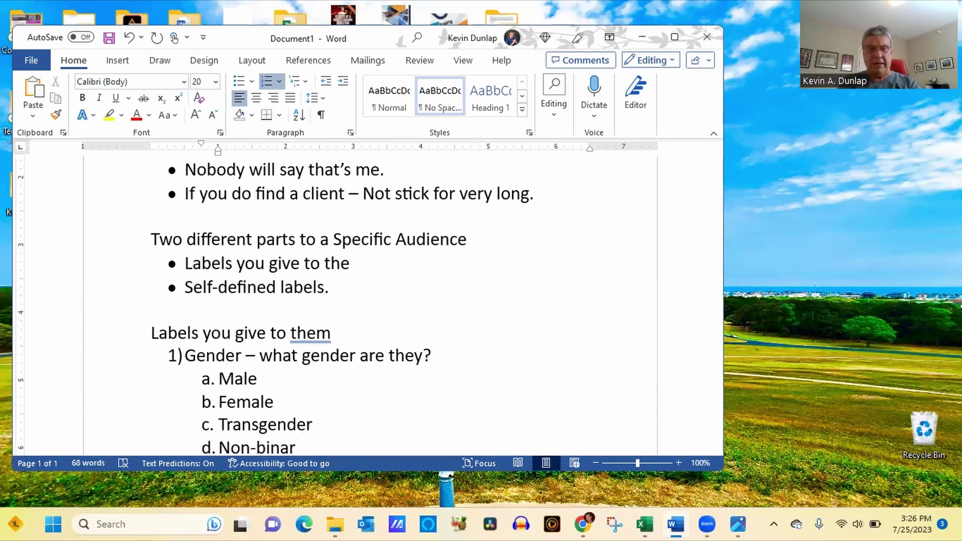
Remove the leftover empty list item below Non-binar
key(Return)
key(Return)
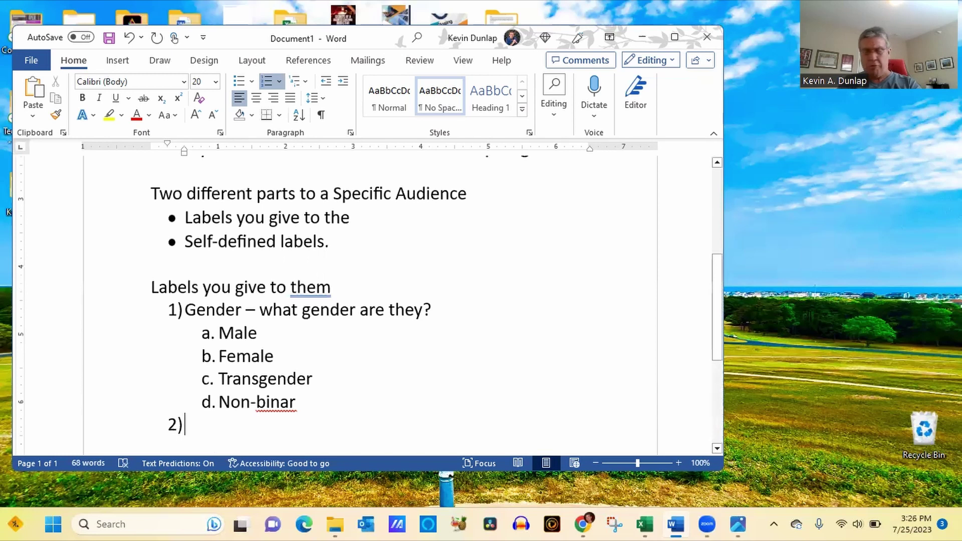
key(Tab)
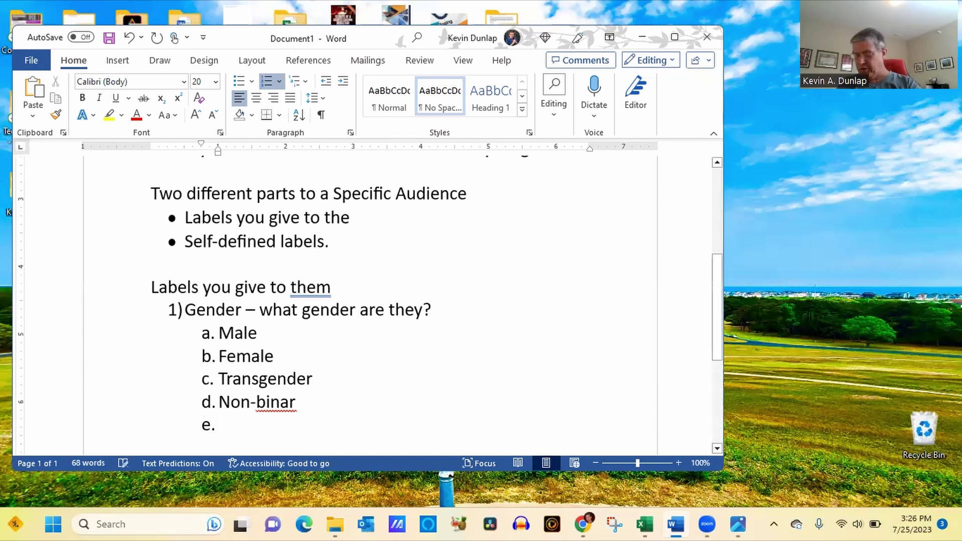
key(shift+Tab)
text(*)
key(Tab)
key(BackSpace)
key(BackSpace)
key(BackSpace)
key(BackSpace)
key(BackSpace)
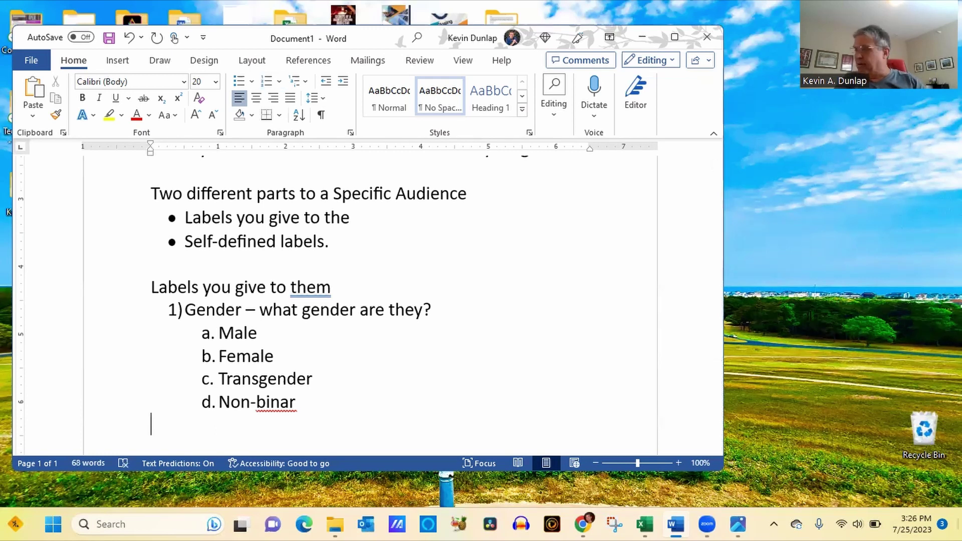
Switch to the browser window and go to youtube.com
click(582, 525)
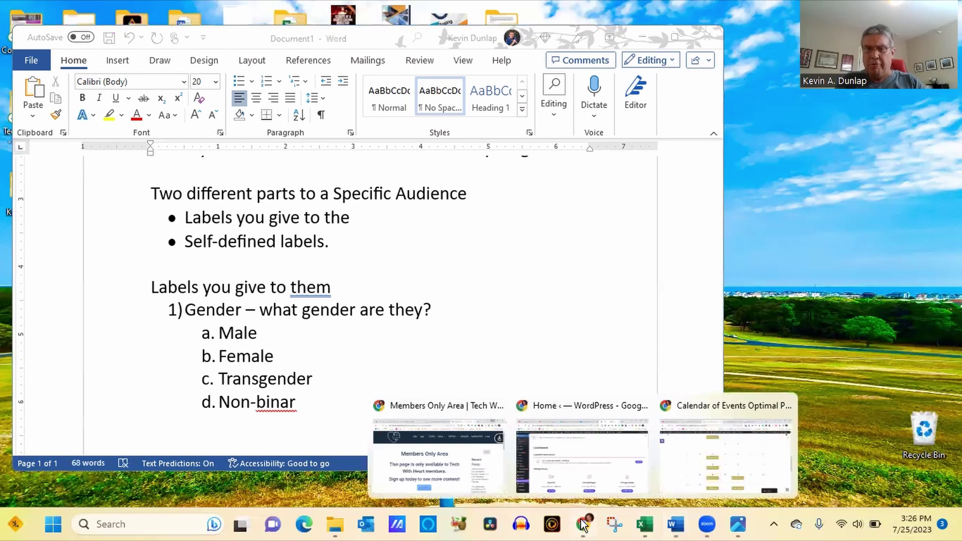
click(727, 410)
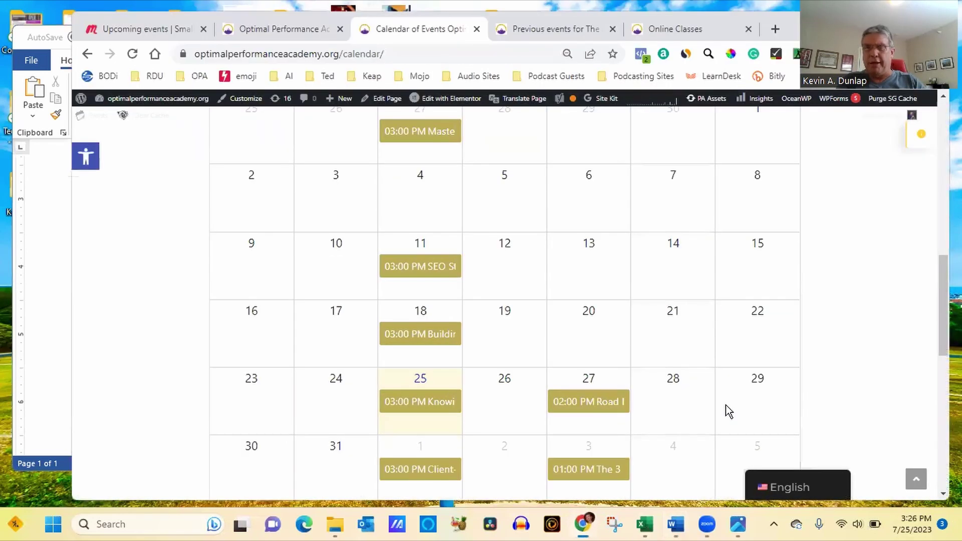
click(491, 52)
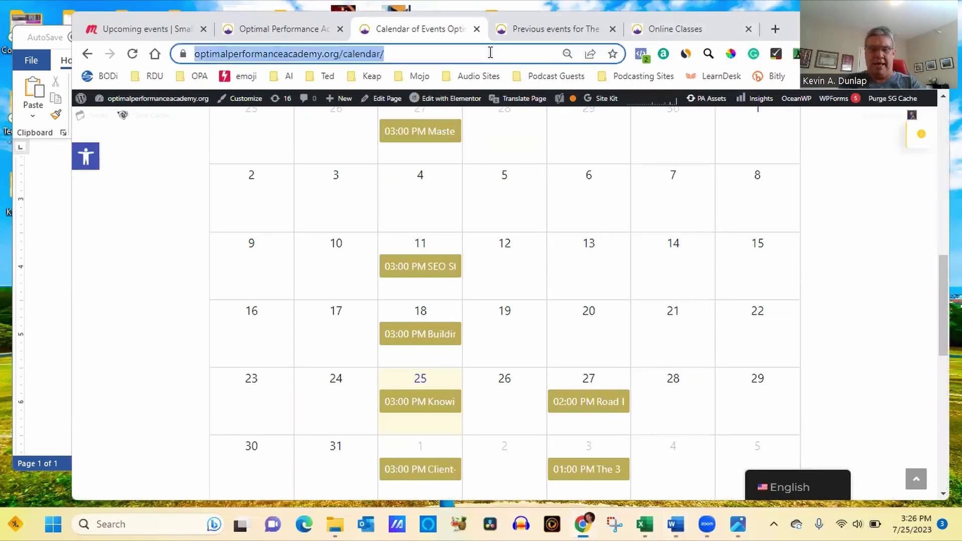
text(you)
key(Return)
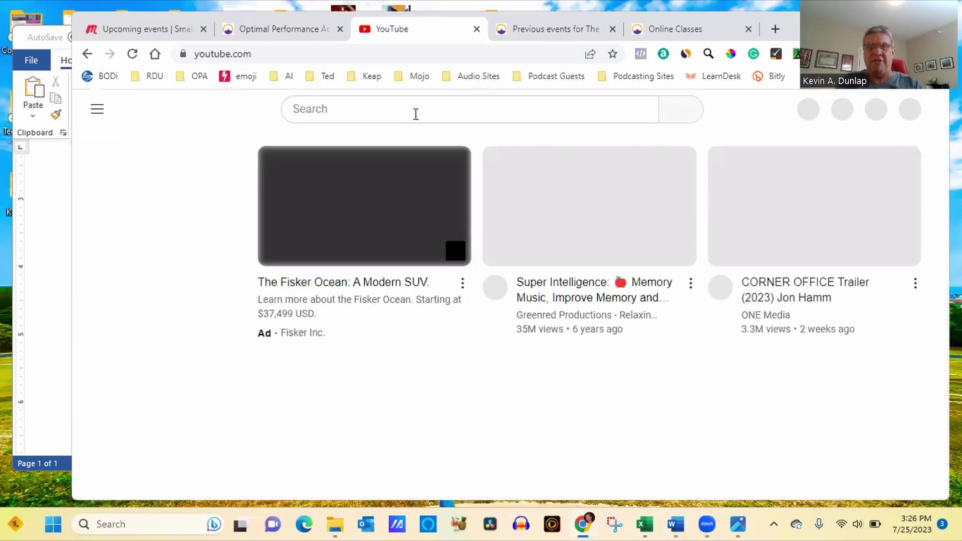
Search YouTube for 'nail in the head'
click(414, 112)
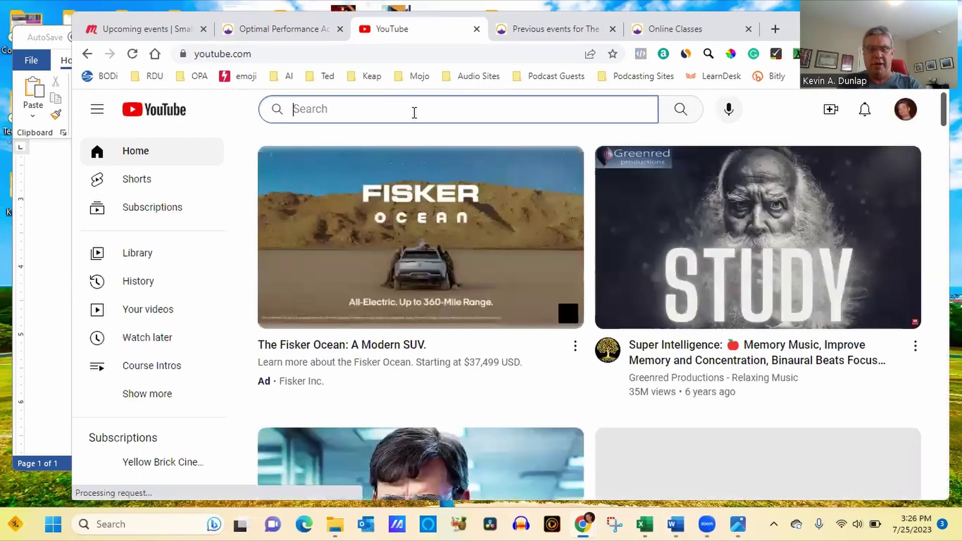
text(nail in the head)
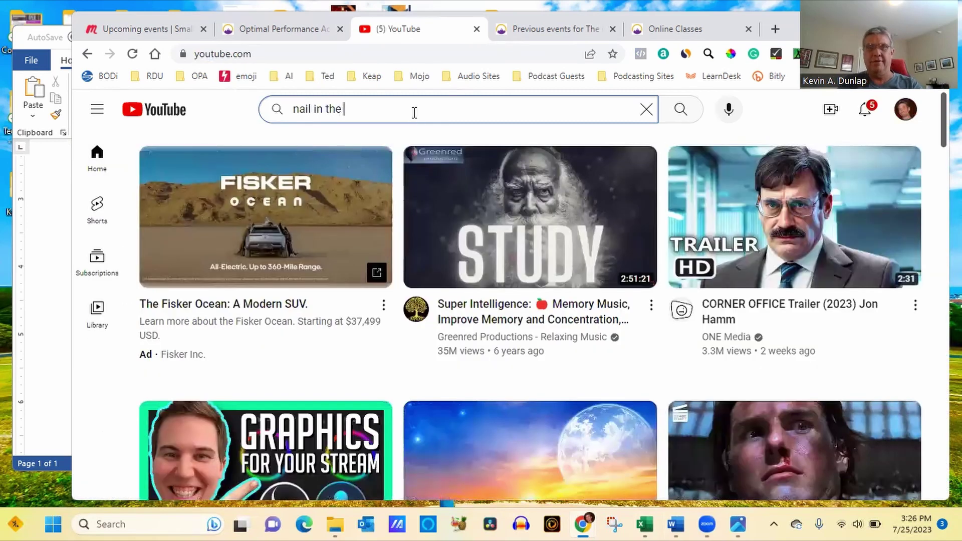
key(Return)
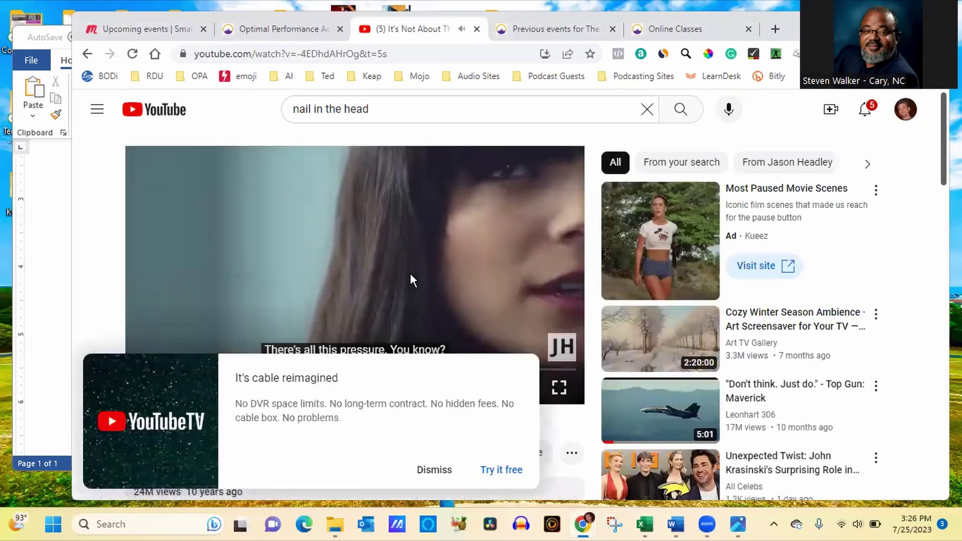
Dismiss the YouTube TV promo and watch 'It's Not About The Nail' full screen nearly to the end
click(434, 470)
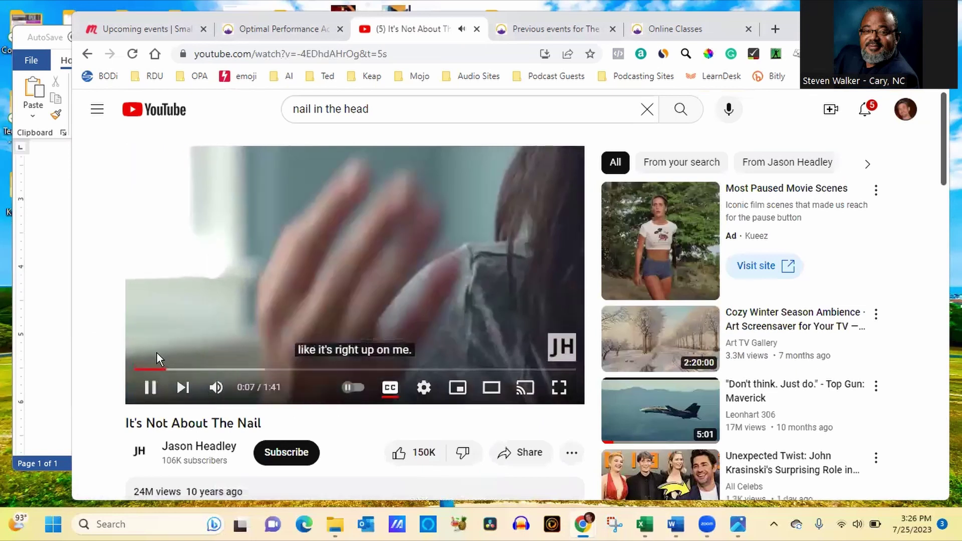
click(148, 390)
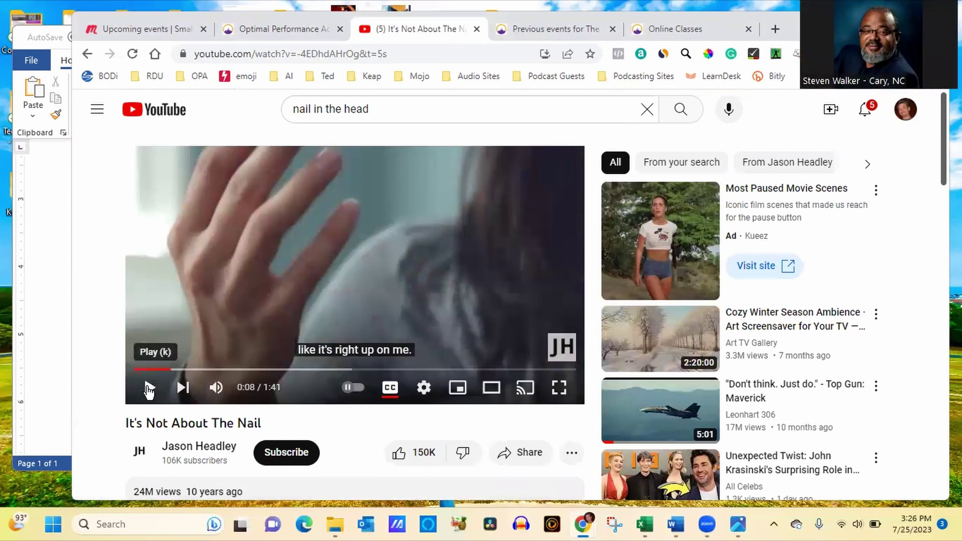
click(148, 390)
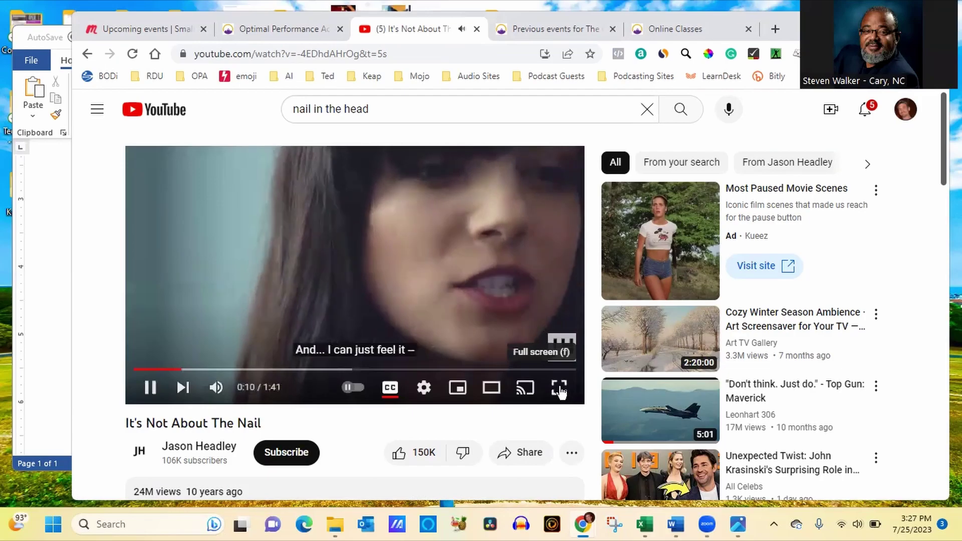
click(559, 386)
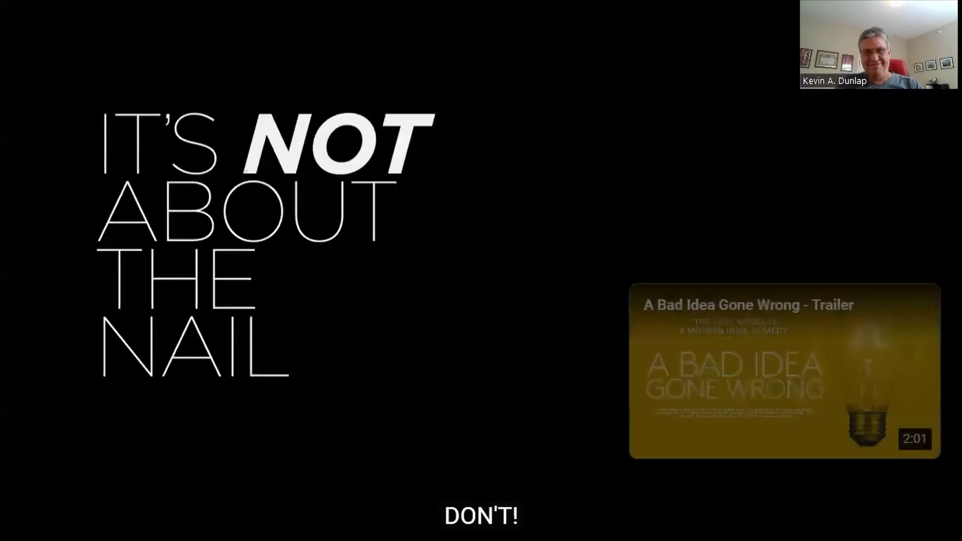
click(955, 521)
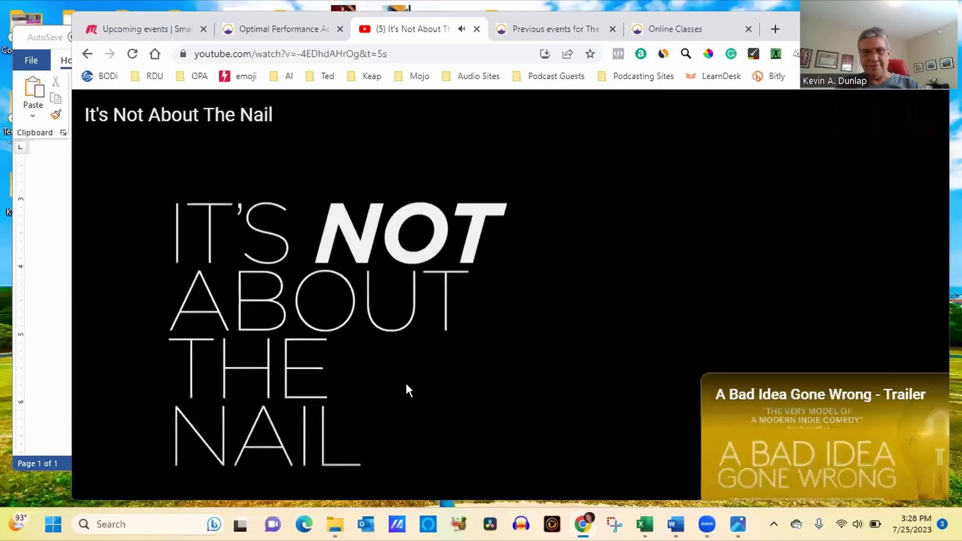
Pause the video on its closing credits and bring the Word notes back to front
click(150, 388)
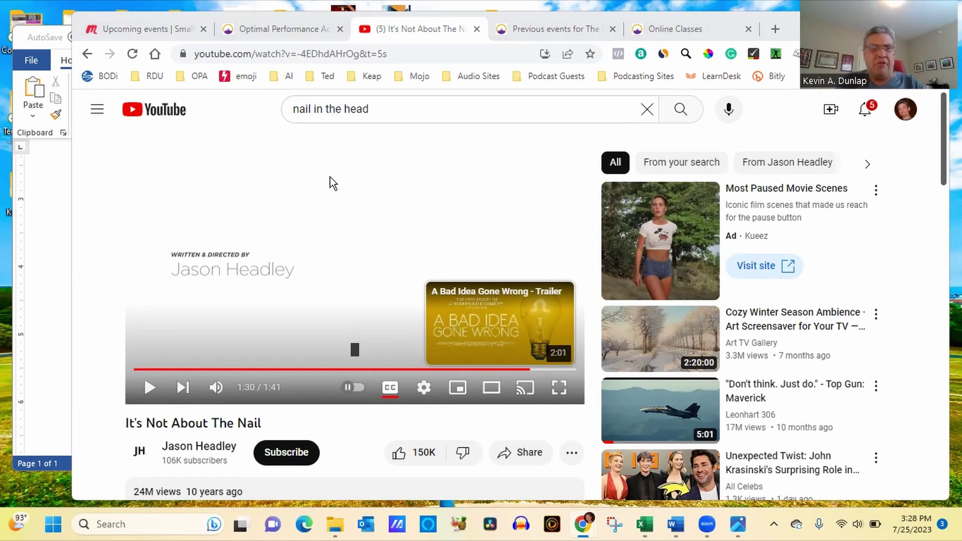
click(52, 299)
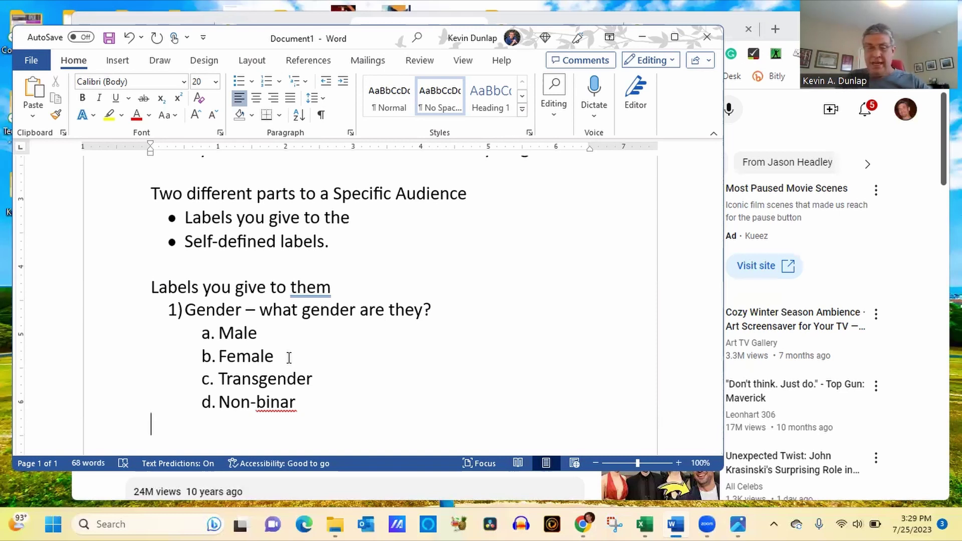
Add item '2) Age or their Age range' with indented sub-item '1901 – 1924 – The Greatest Generation'
text(2) Ag)
key(BackSpace)
key(BackSpace)
text(ge or their A)
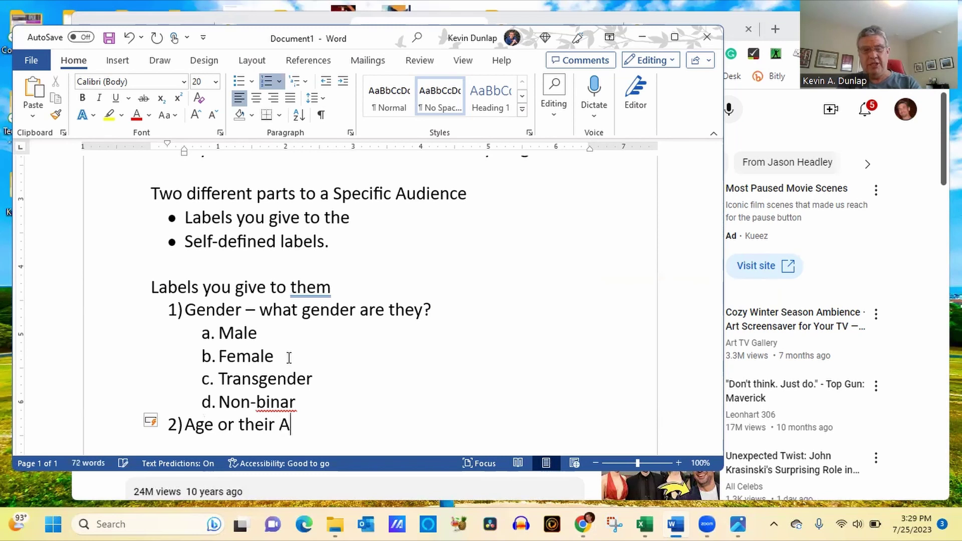
text(ge range)
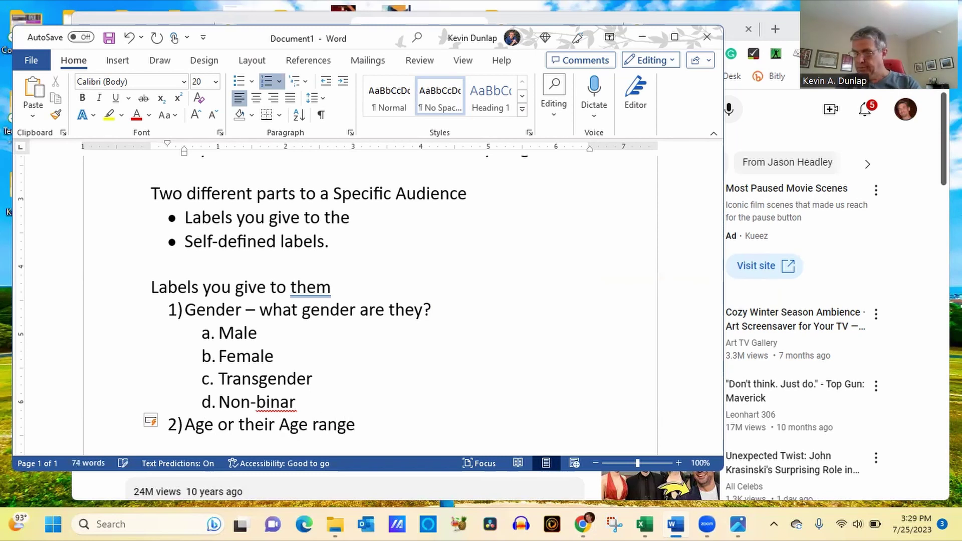
key(Return)
key(Tab)
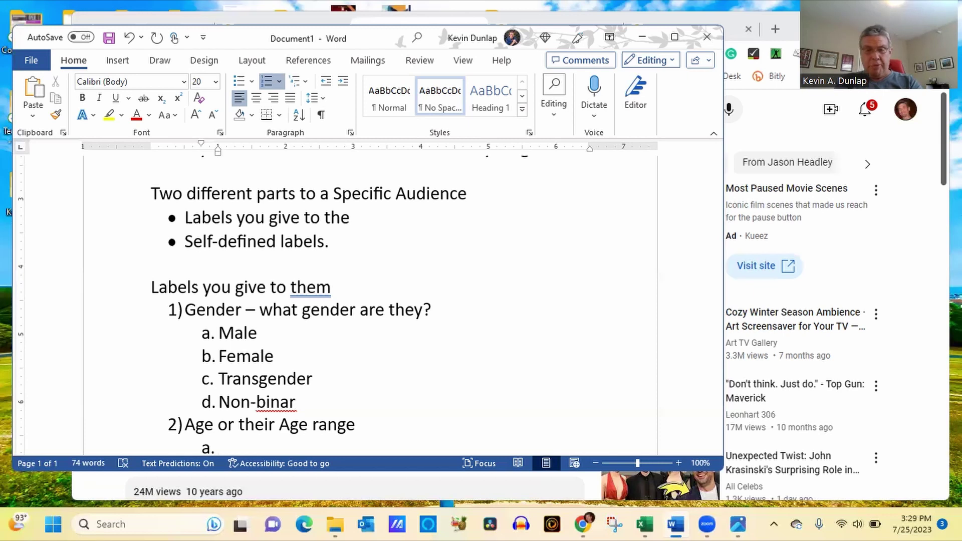
text(190)
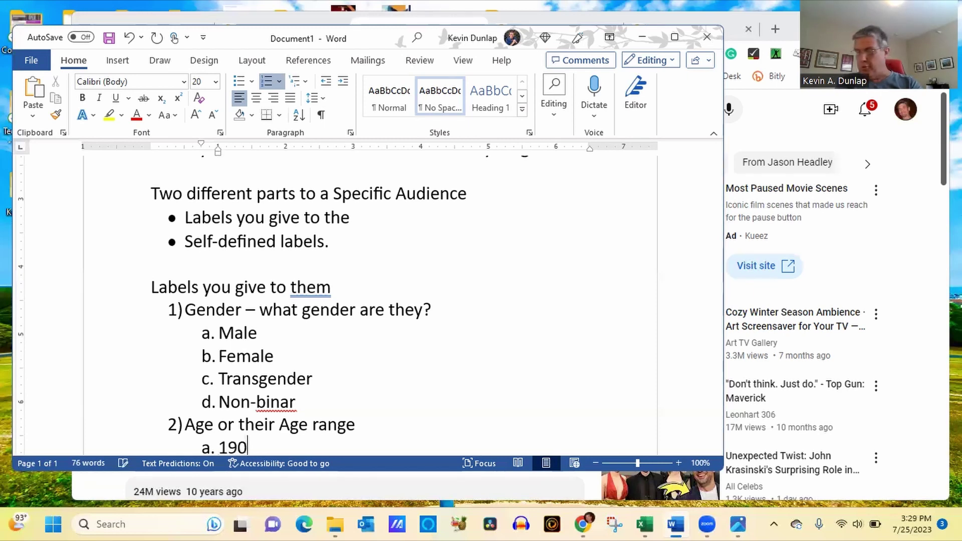
text(1)
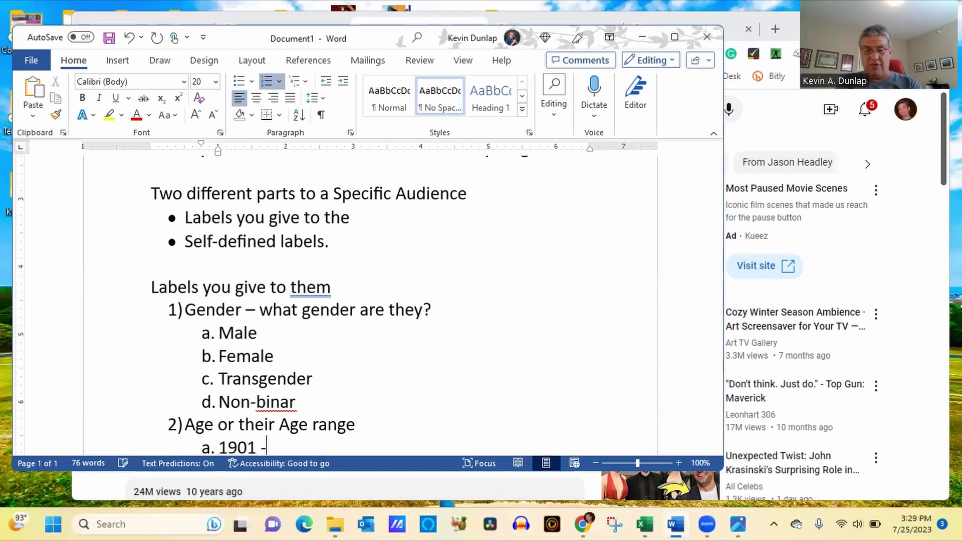
text( - 1925=4)
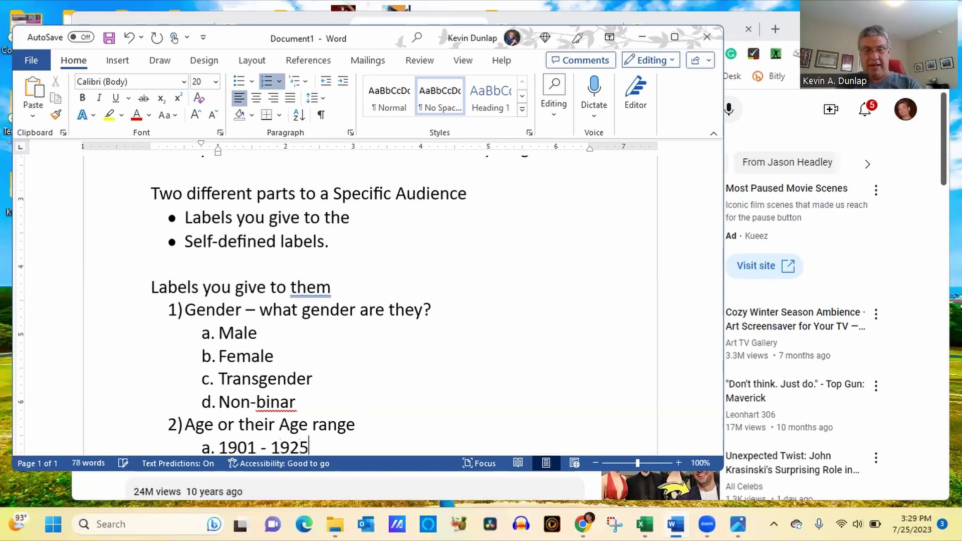
key(BackSpace)
key(BackSpace)
key(BackSpace)
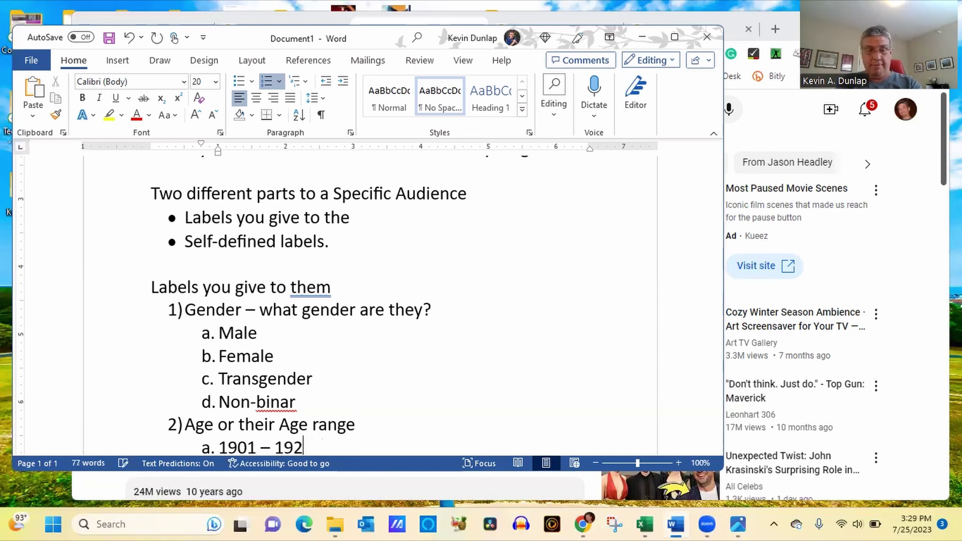
text(4)
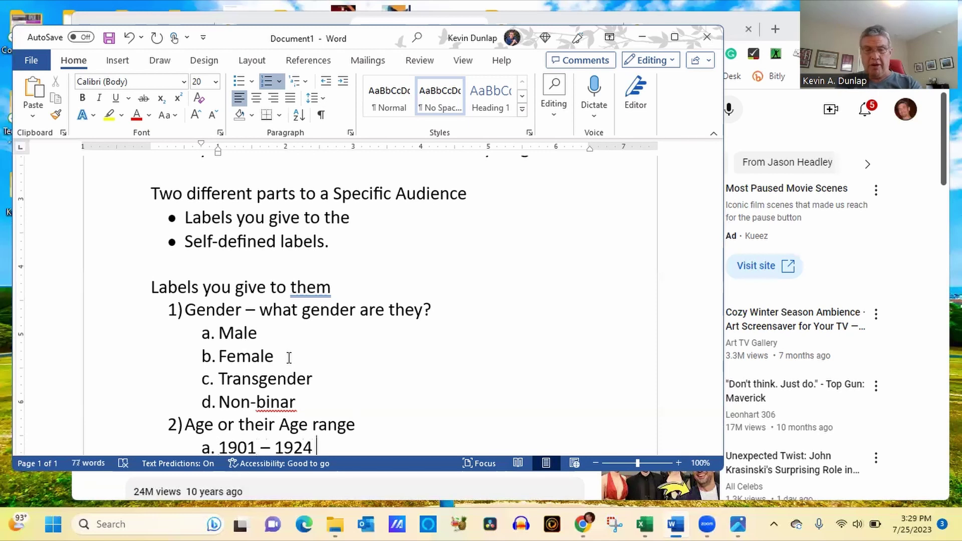
text( - The G)
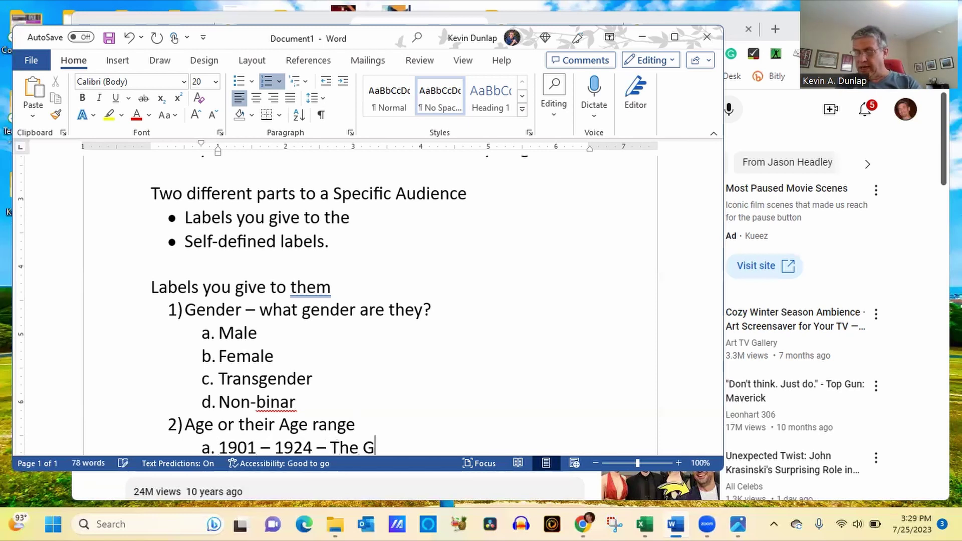
text(reate)
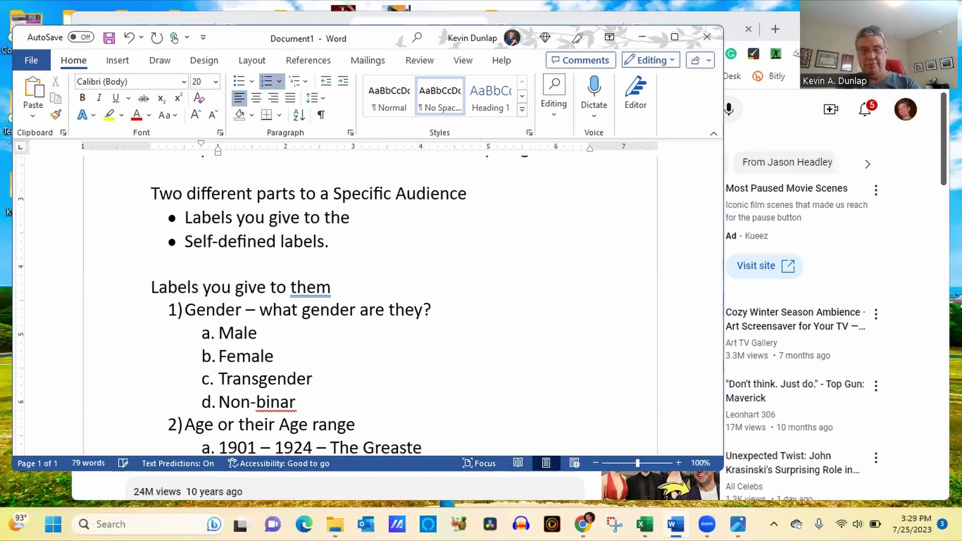
text(st Generation)
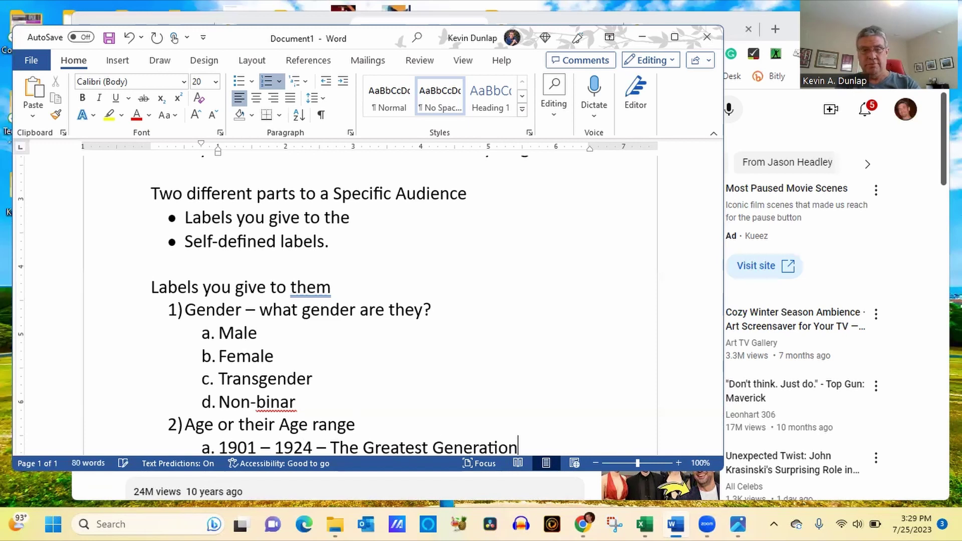
key(Return)
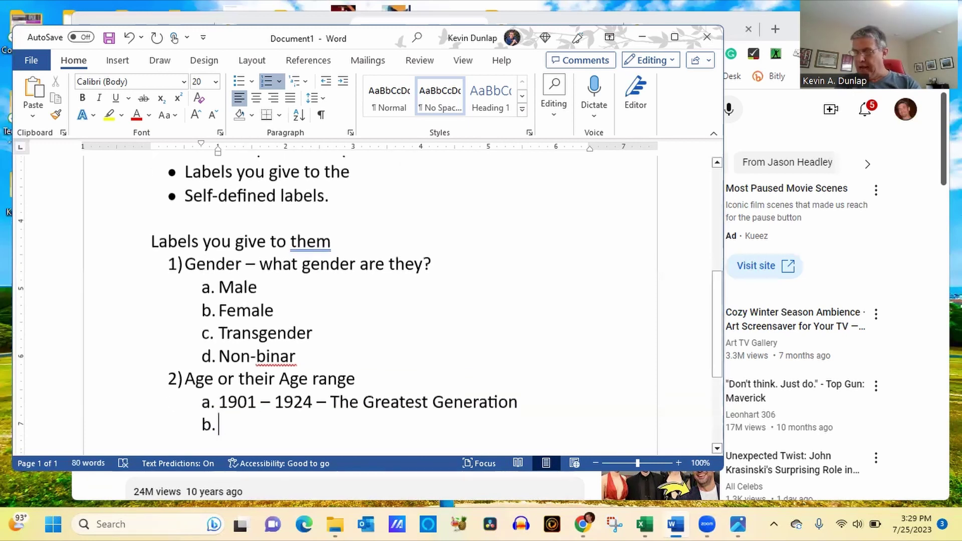
Add sub-items 1925 – 1945 Silent Generation, 1946 – 1964 Baby Boomers, 1965 – 1979 Generation X
text(19)
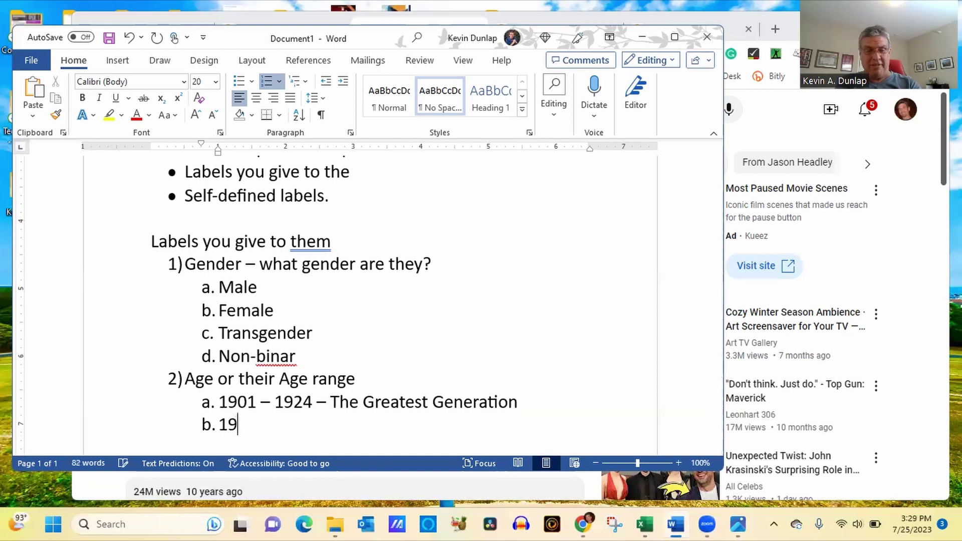
text(25 - 1945 - )
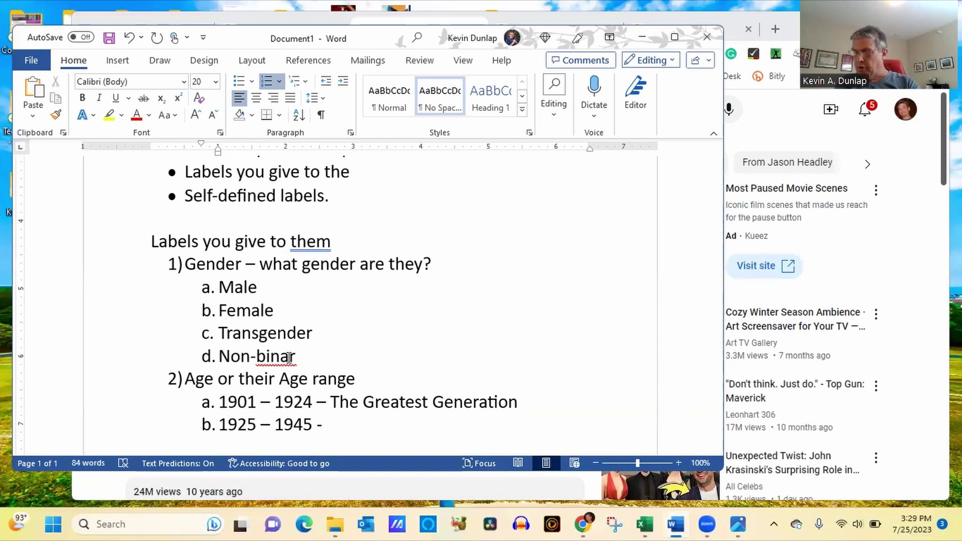
text(The Silent)
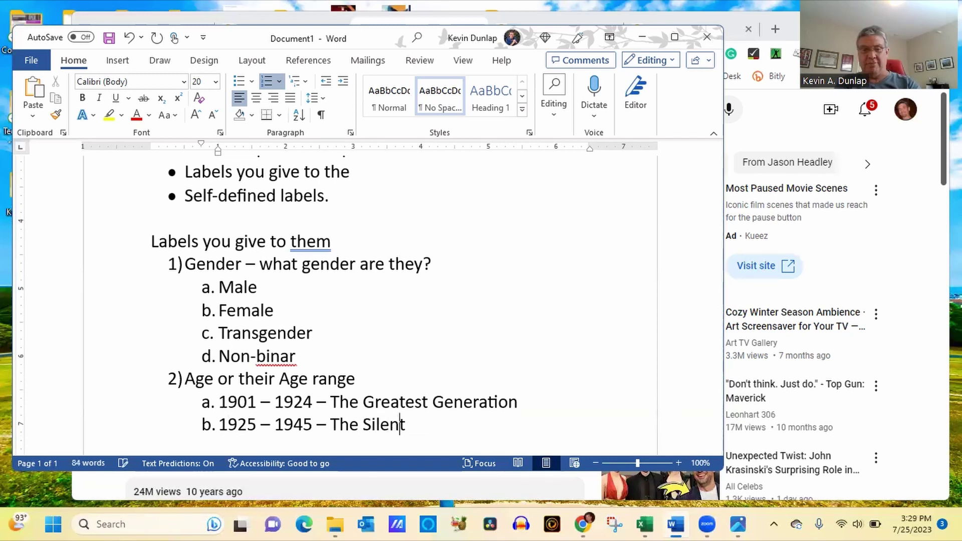
text( Generatio)
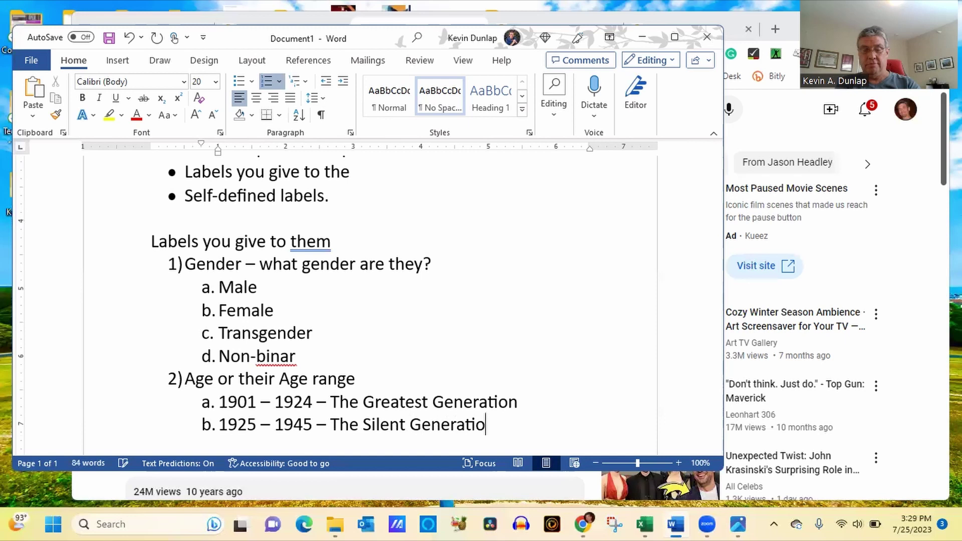
text(n)
key(Return)
text(1)
text(1946)
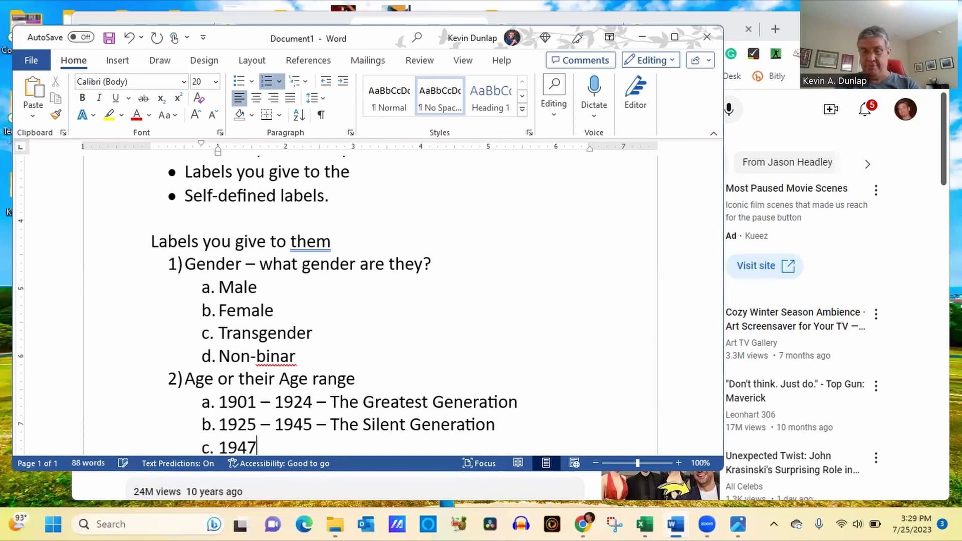
key(BackSpace)
key(BackSpace)
text(6 )
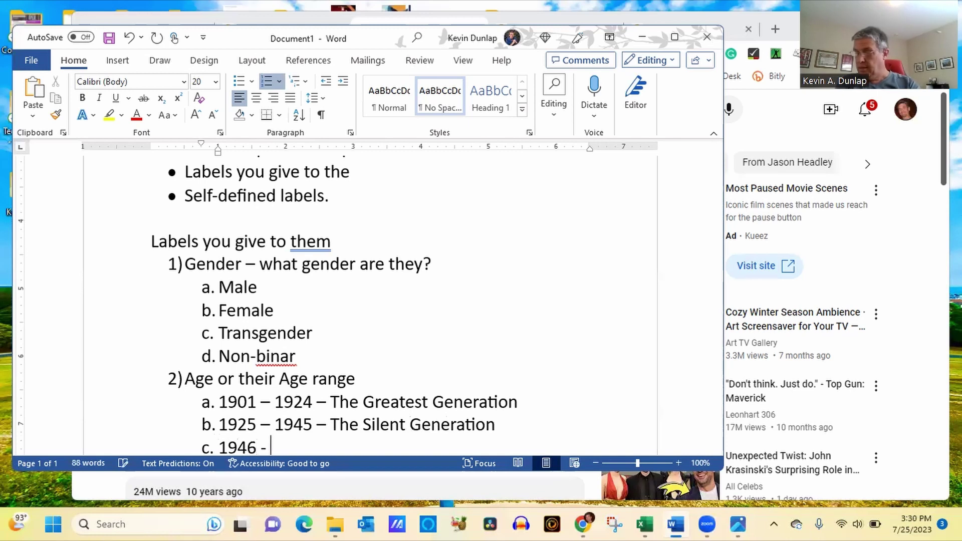
text(- 19)
text(64 -)
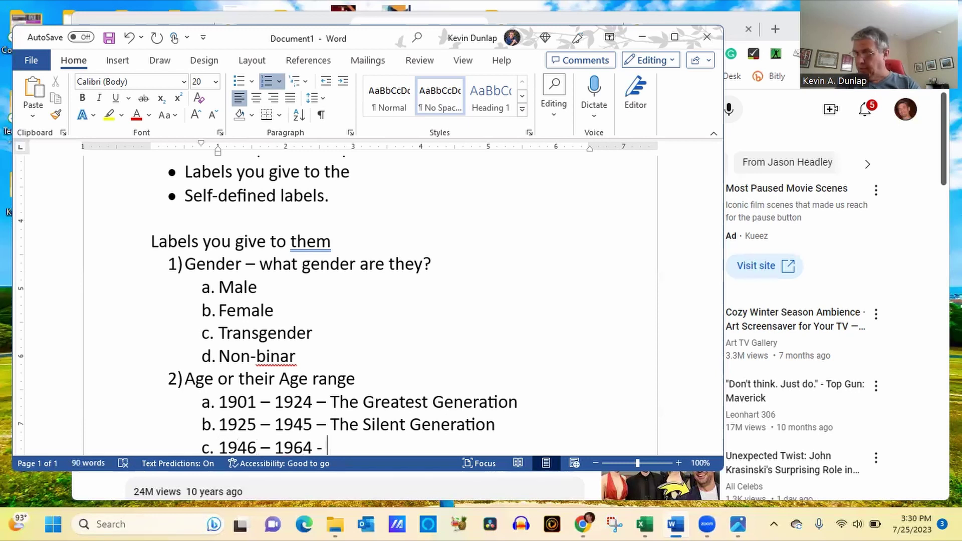
text( The Baby)
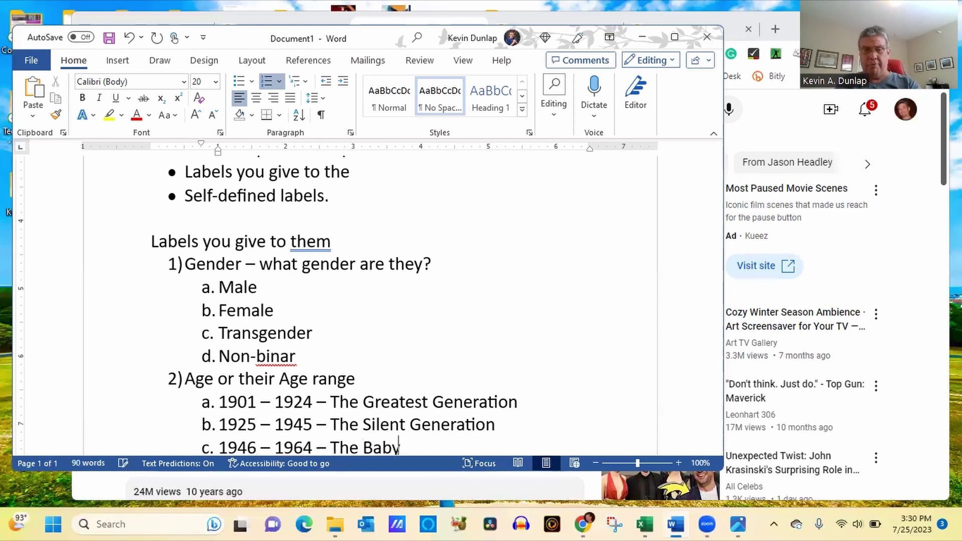
text( Boomers)
key(Return)
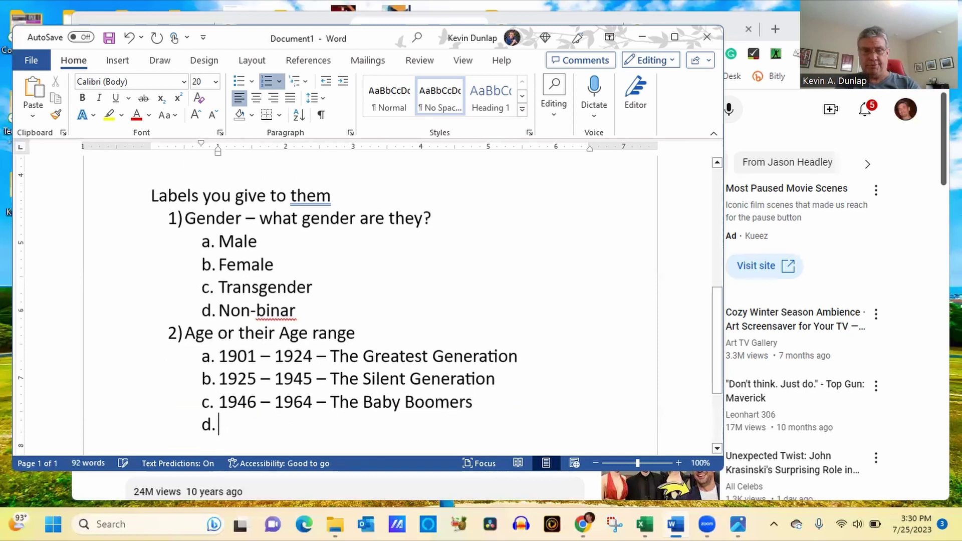
text(196)
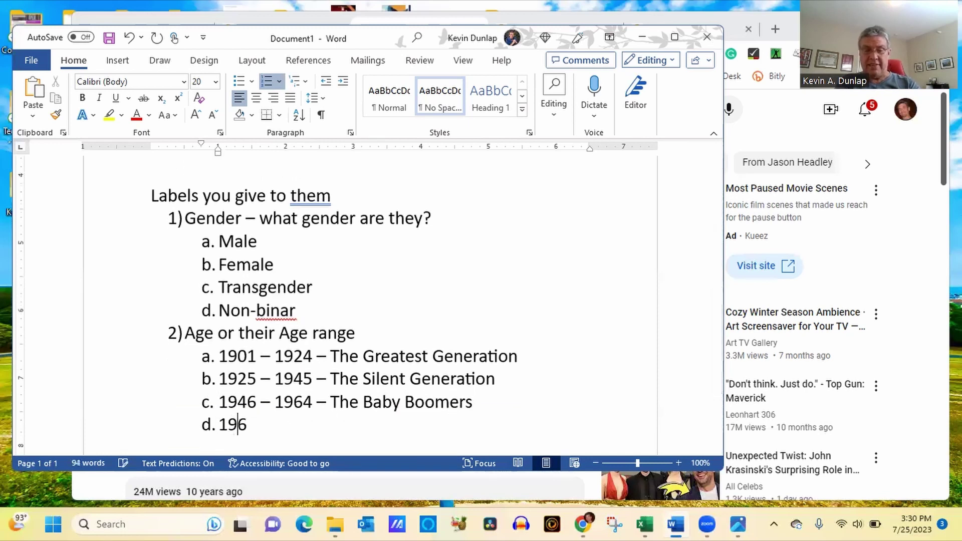
text(5 - )
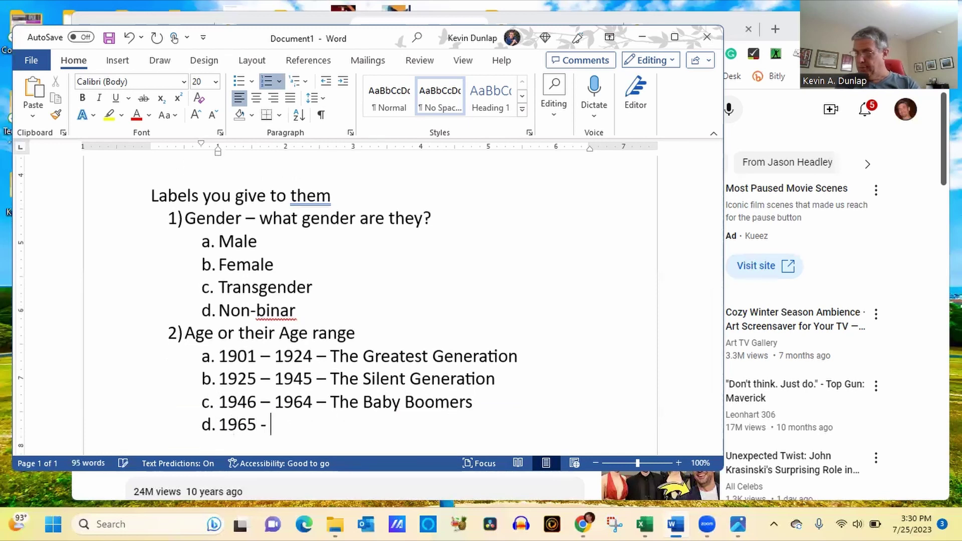
text(1)
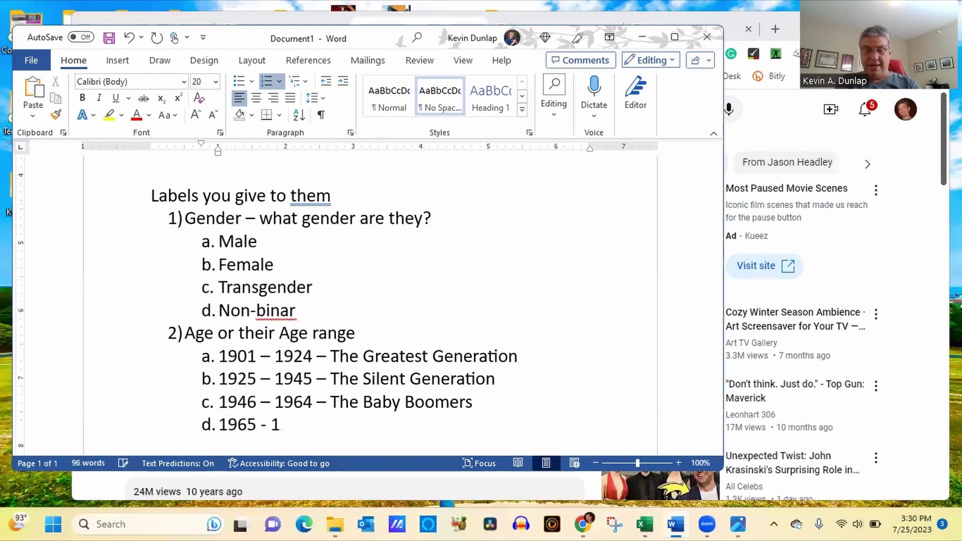
text(979 )
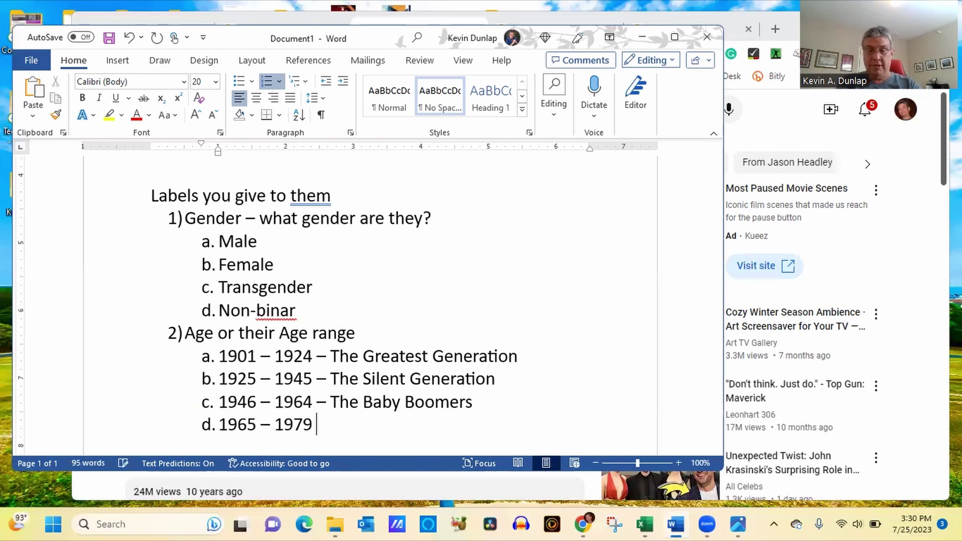
text(- Genera)
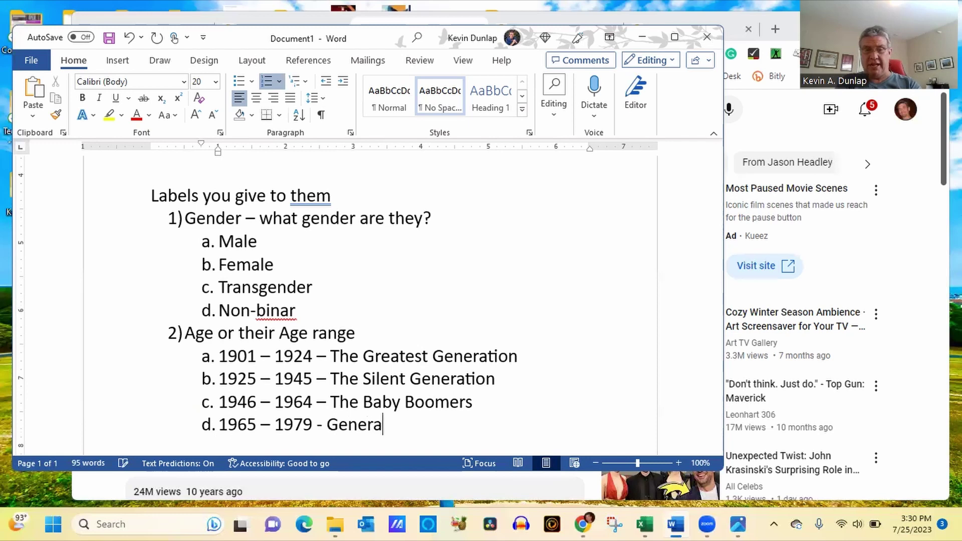
text(tion)
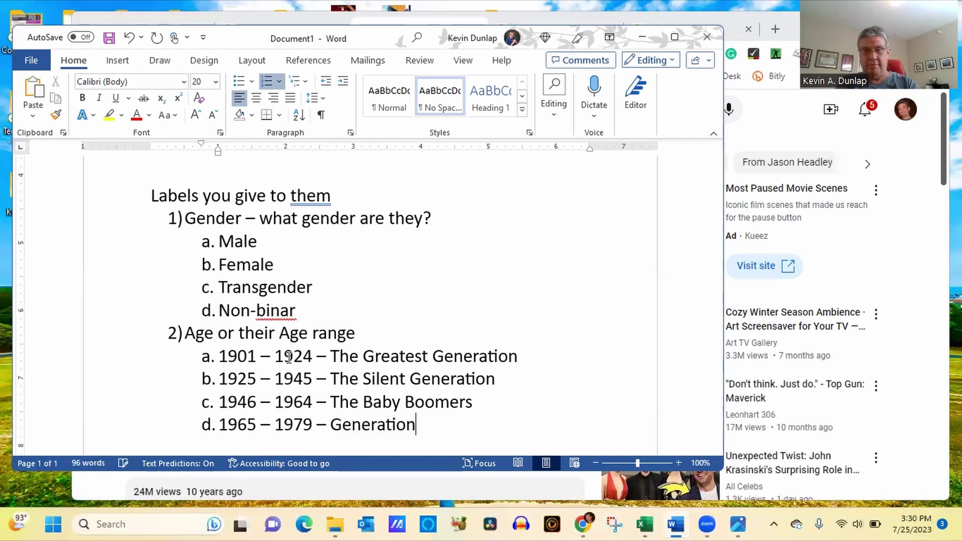
text(X)
key(BackSpace)
text(X)
key(Return)
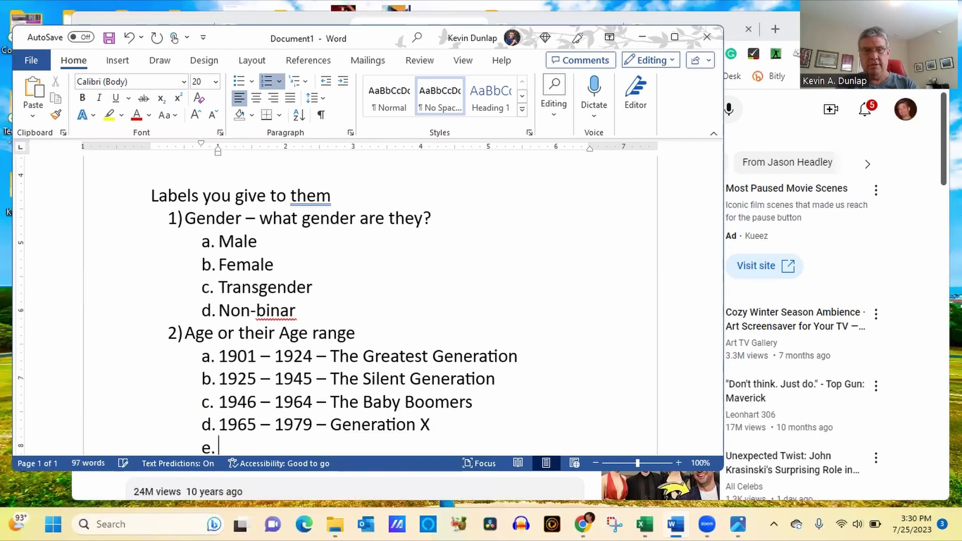
Add sub-item '1980 – 1994 – Millennials', correcting its spelling from the suggestions
text(1980)
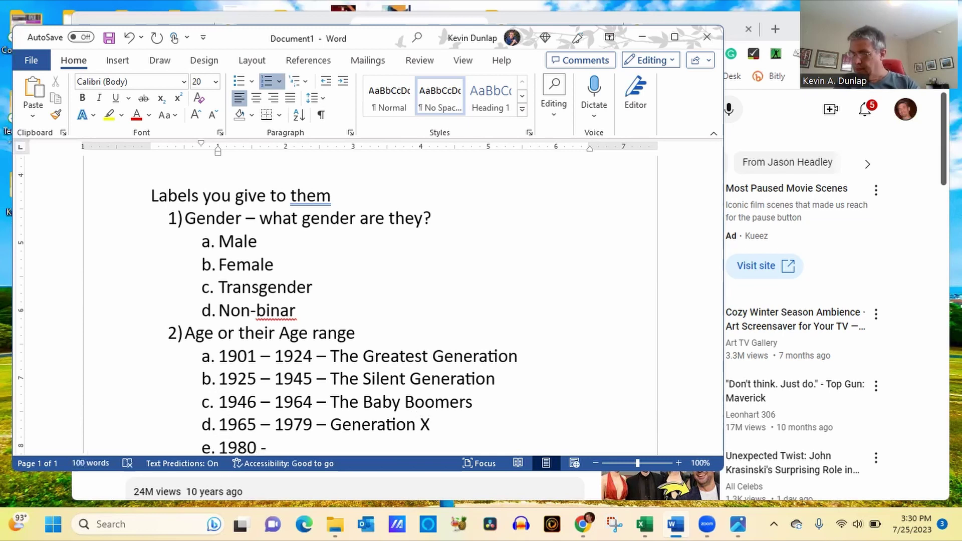
text( – 1004)
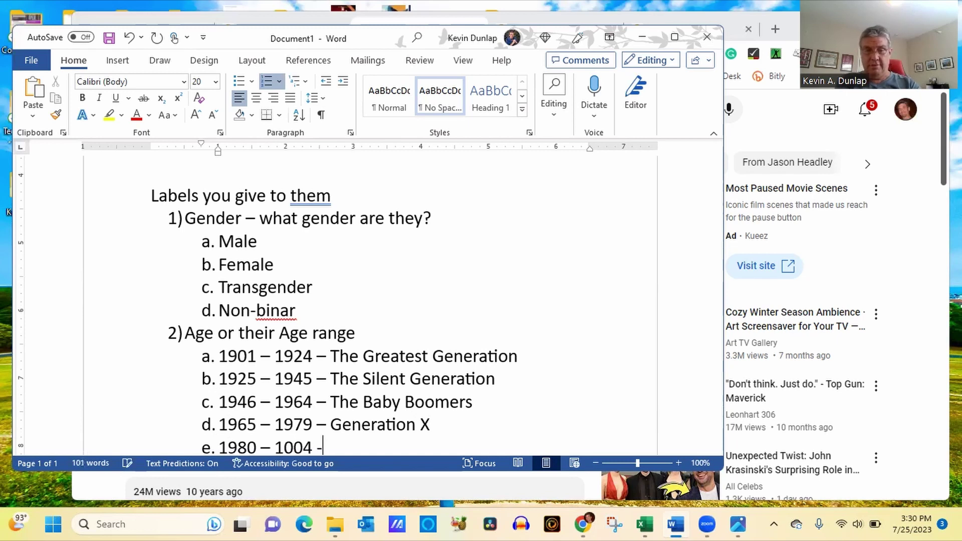
key(BackSpace)
key(BackSpace)
key(BackSpace)
key(BackSpace)
key(BackSpace)
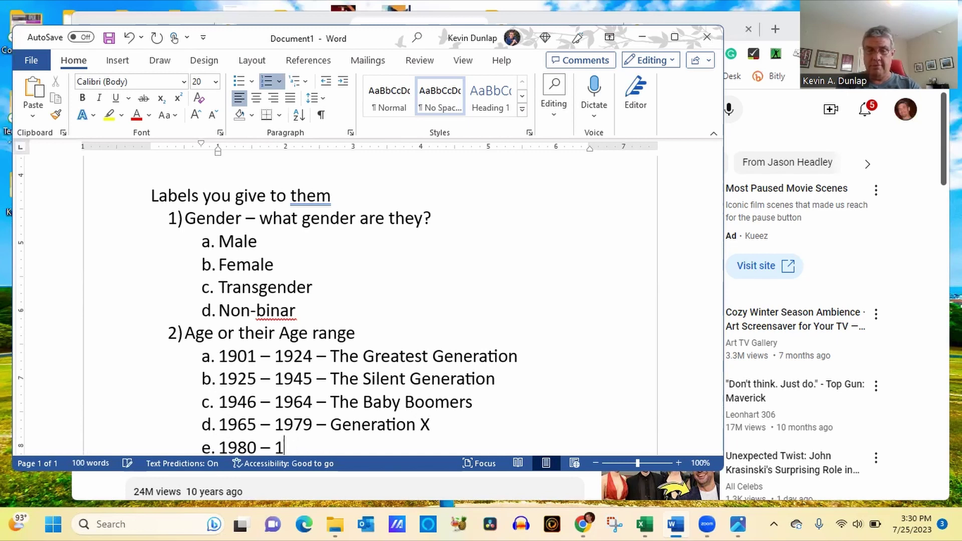
text(0)
key(BackSpace)
text(994)
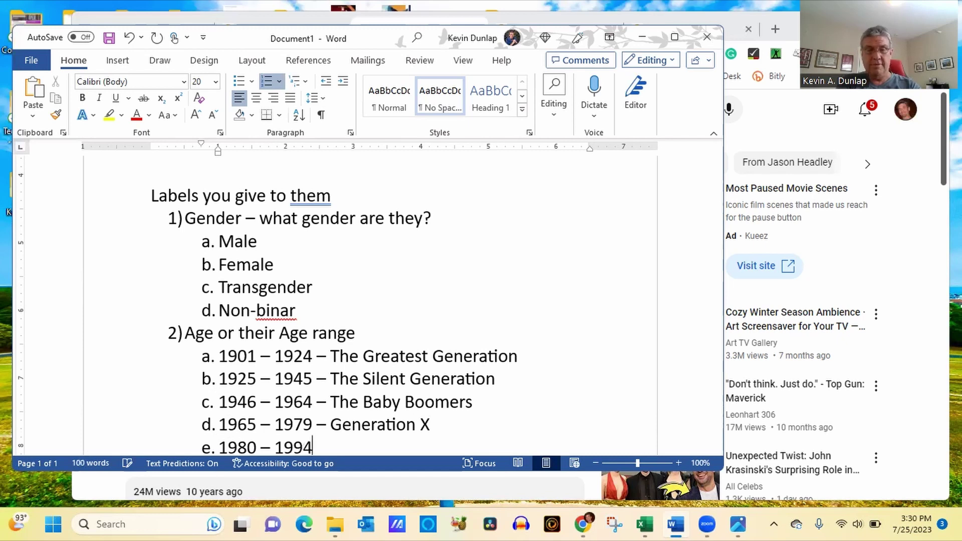
text( - )
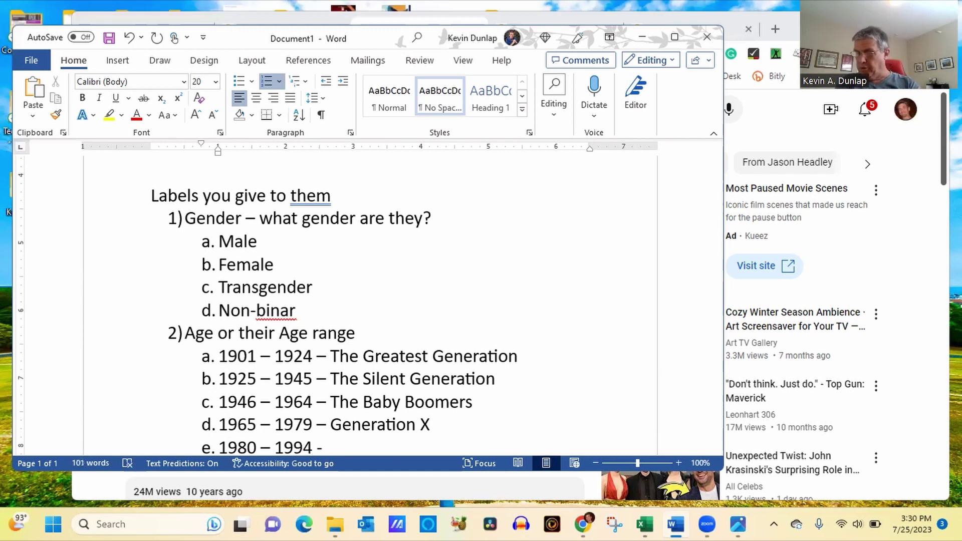
text(Millenai)
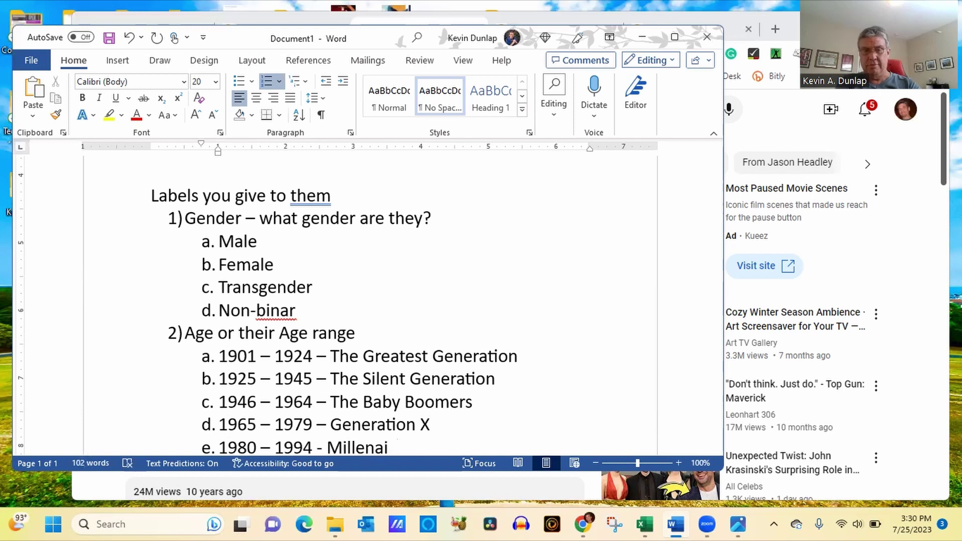
key(BackSpace)
key(BackSpace)
text(ials)
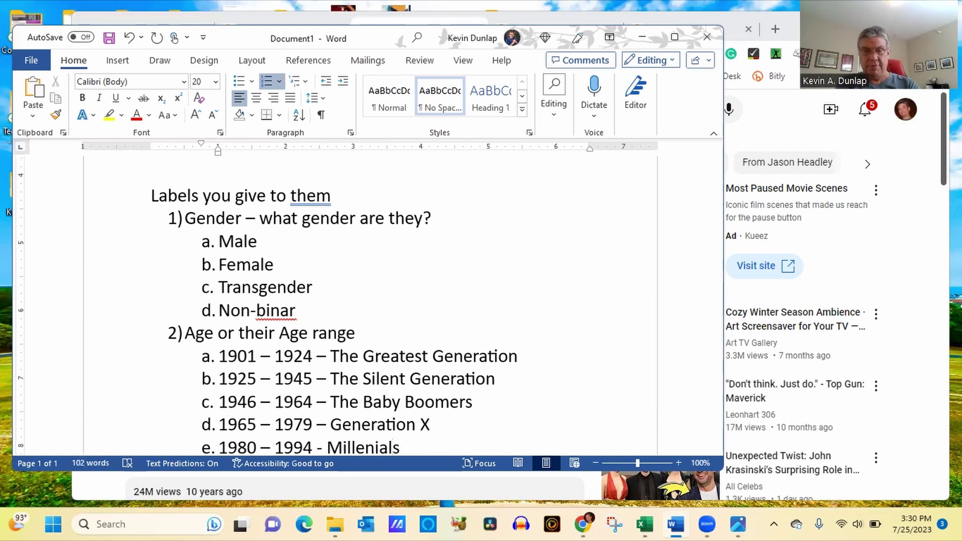
key(Return)
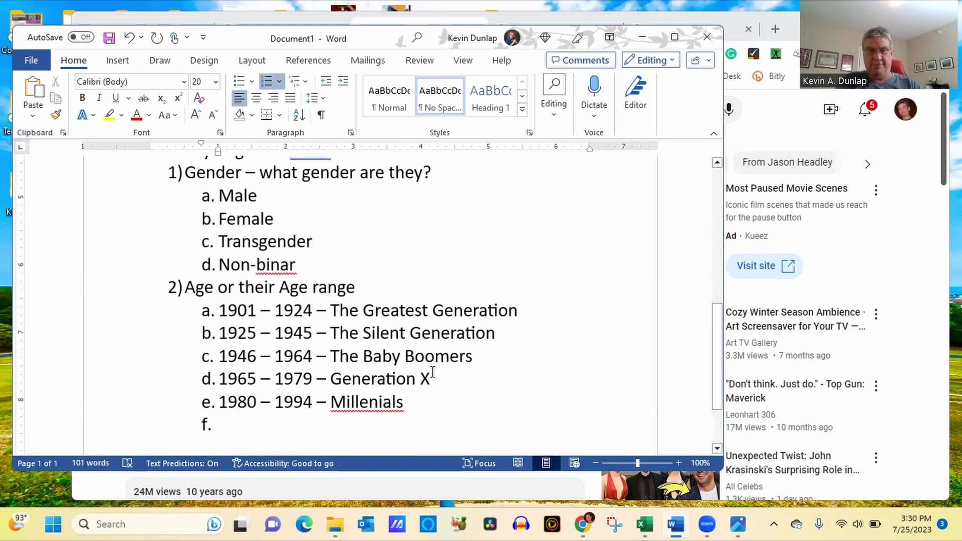
click(384, 402)
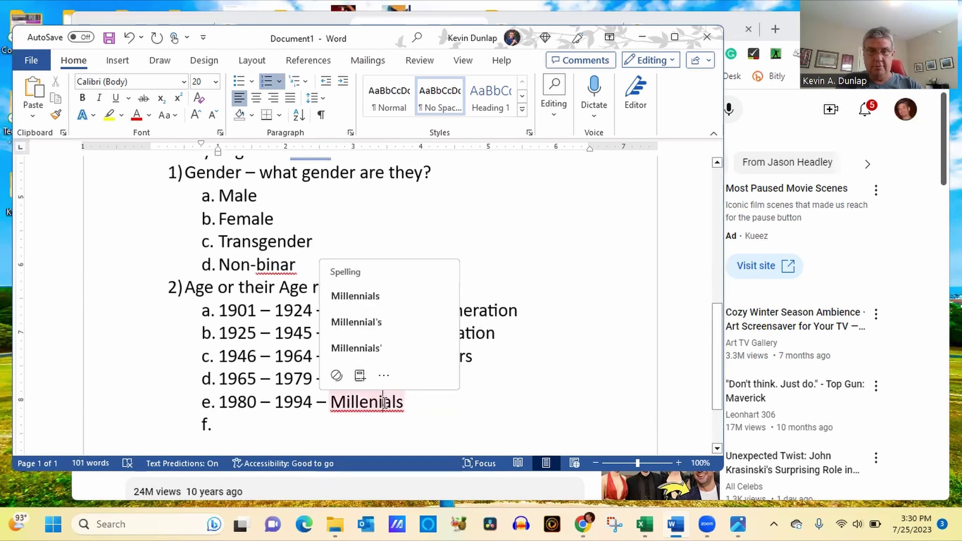
click(365, 298)
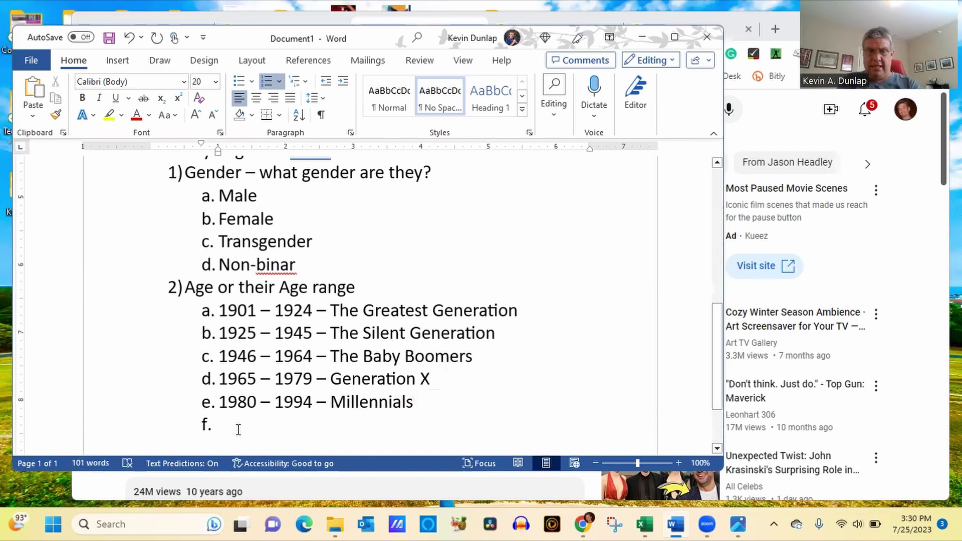
Add '1995 – 2012 – Generation Z' and '2012 – 2025 – Gen Alpha', then break to a new page
text(19)
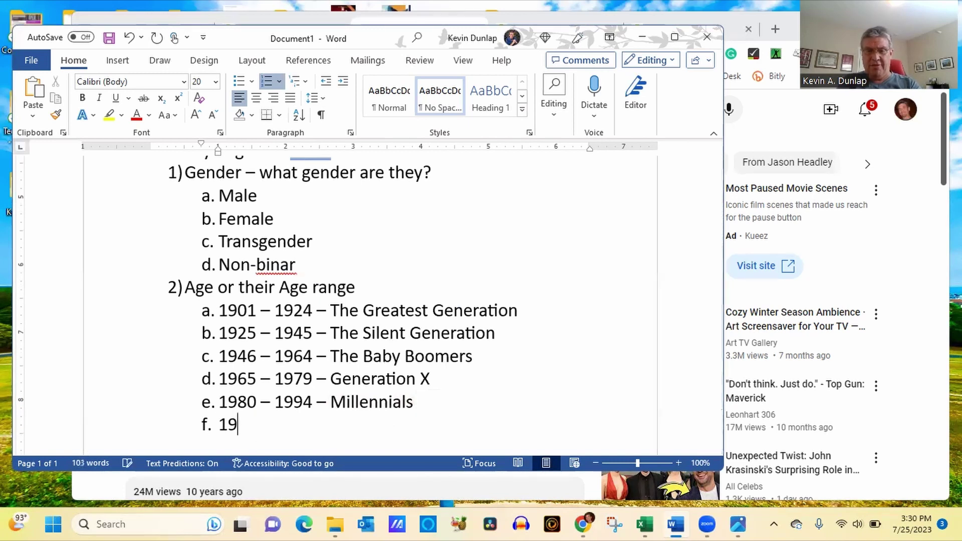
text(95 - )
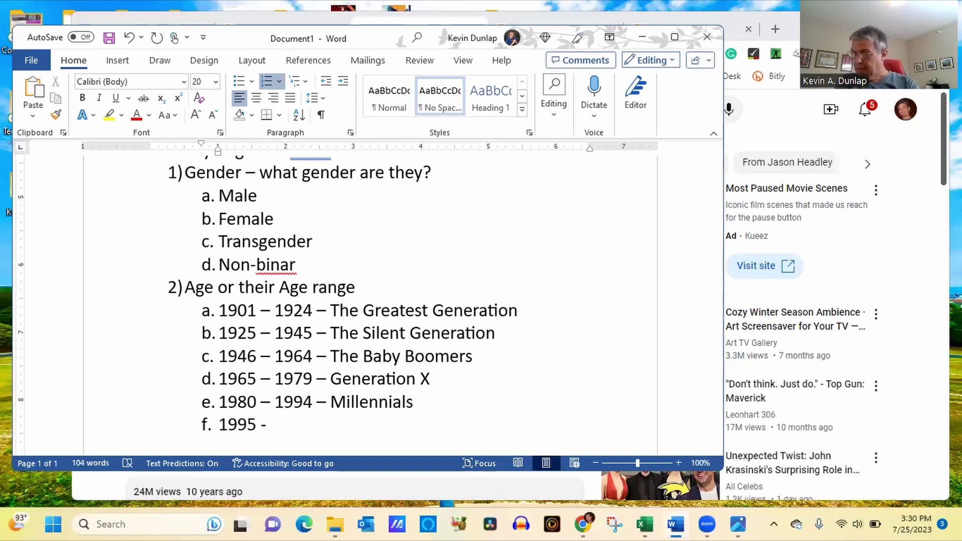
text(201)
key(BackSpace)
key(BackSpace)
key(BackSpace)
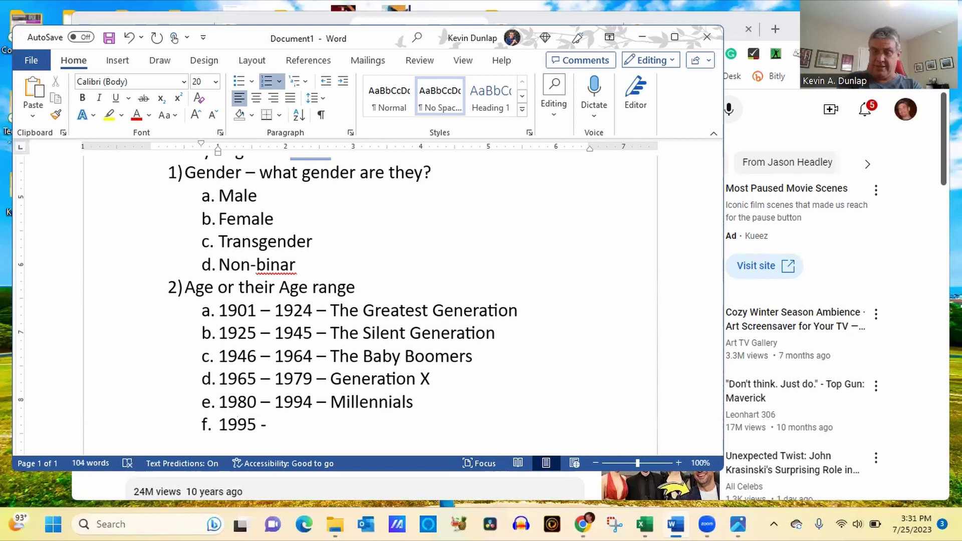
text(2)
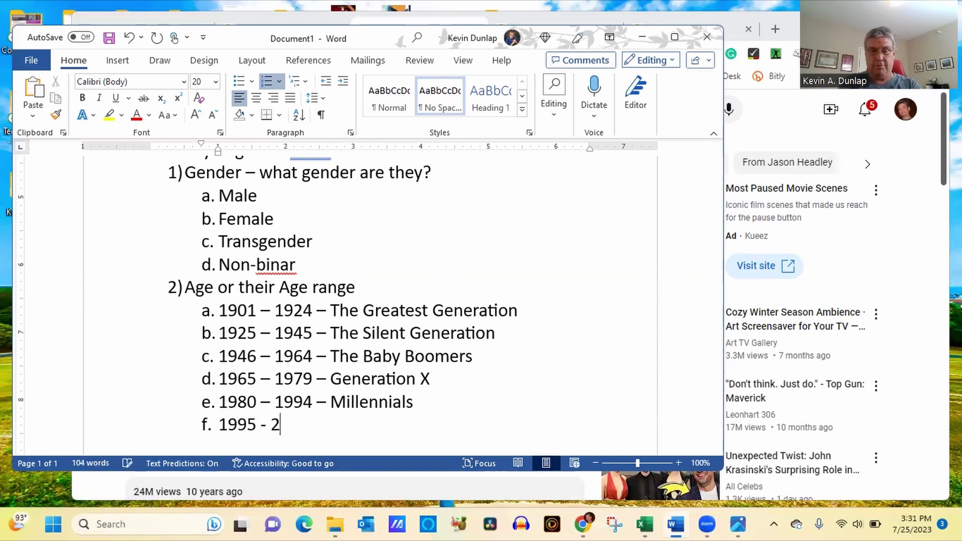
text(012 )
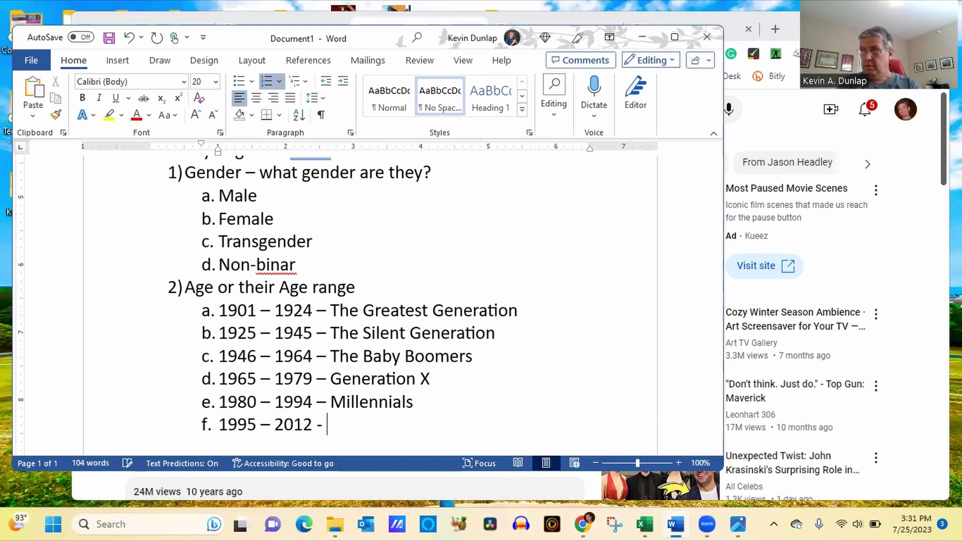
text(- )
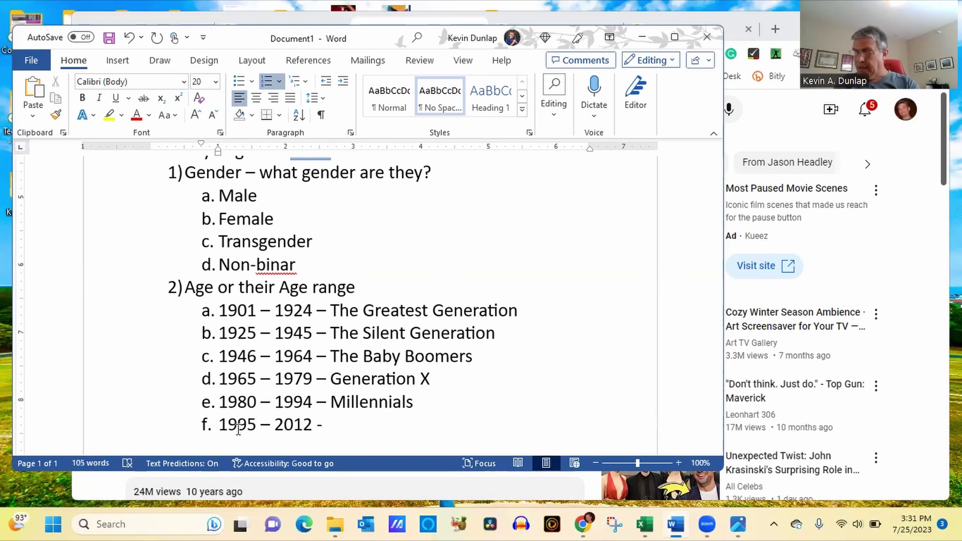
text(Generation Z)
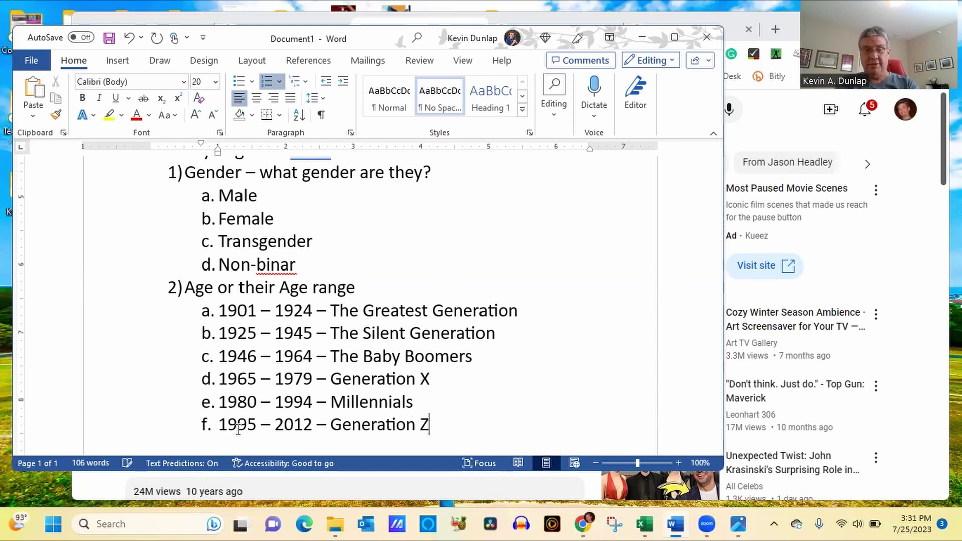
key(Return)
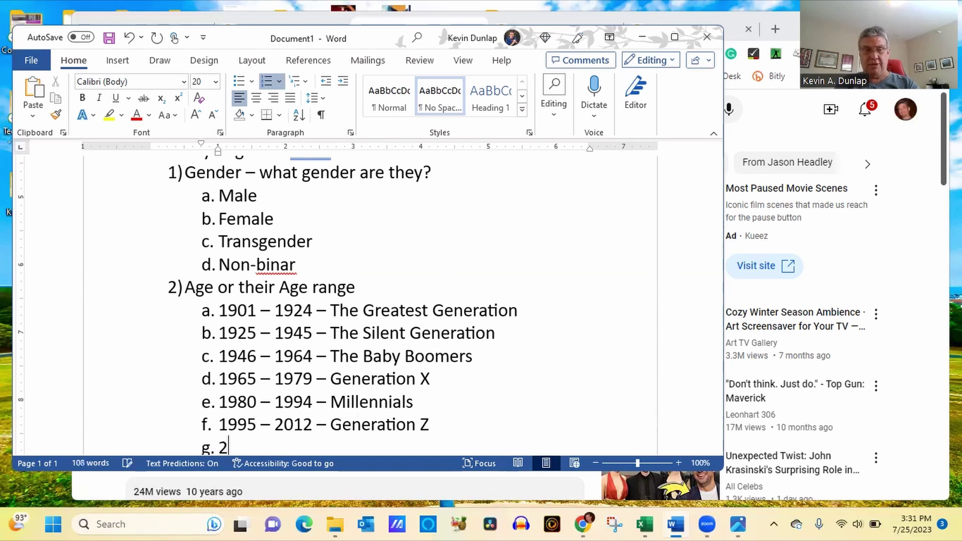
text(12 - )
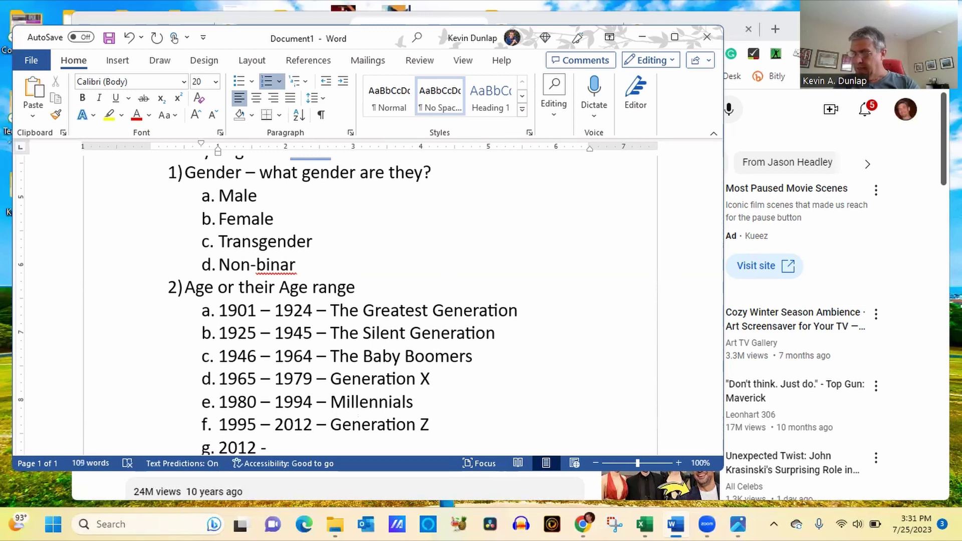
text(20-2)
key(BackSpace)
key(BackSpace)
text(25 )
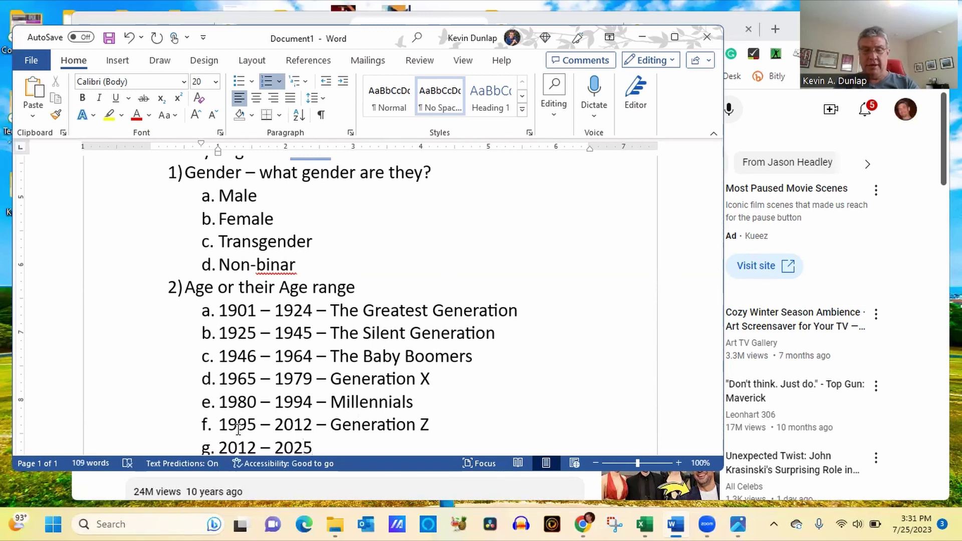
text(- Gen Ap)
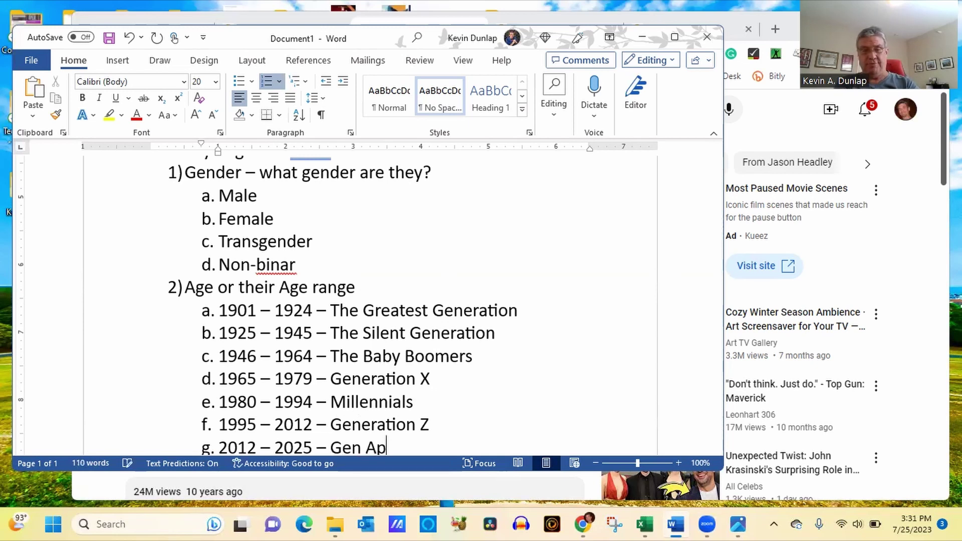
key(BackSpace)
text(lpha)
key(ctrl+Return)
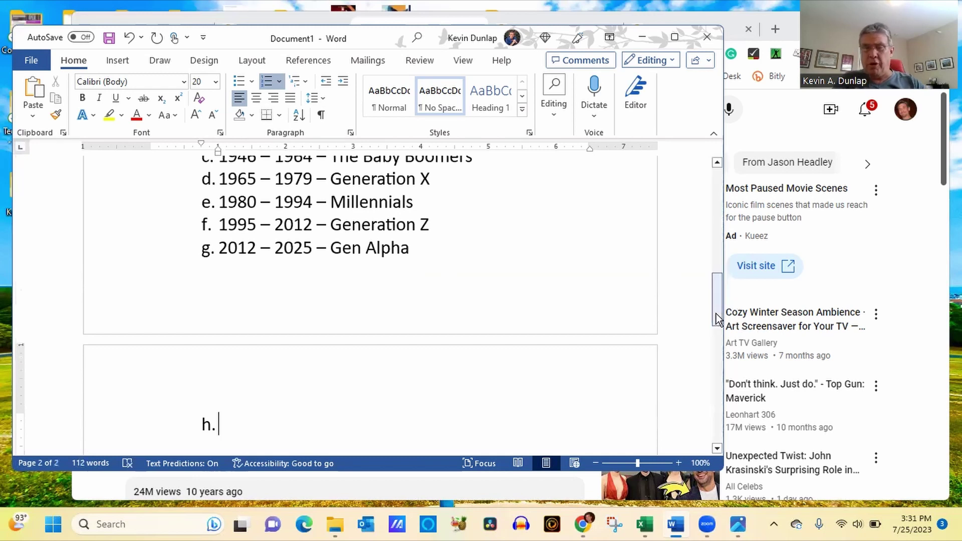
Correct 'Non-binar' to 'Non-binary' and review the list, selecting 946 in 1946
drag(716, 314, 714, 301)
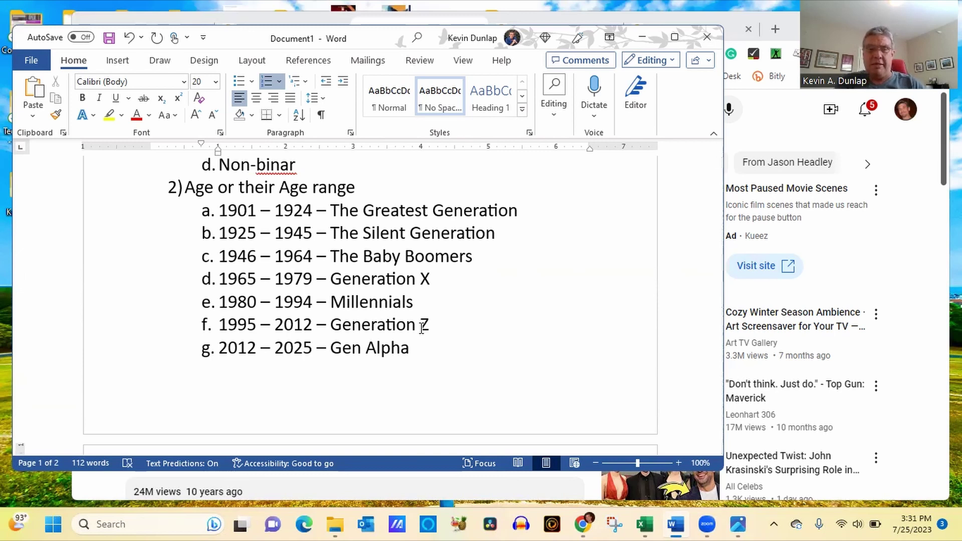
click(300, 167)
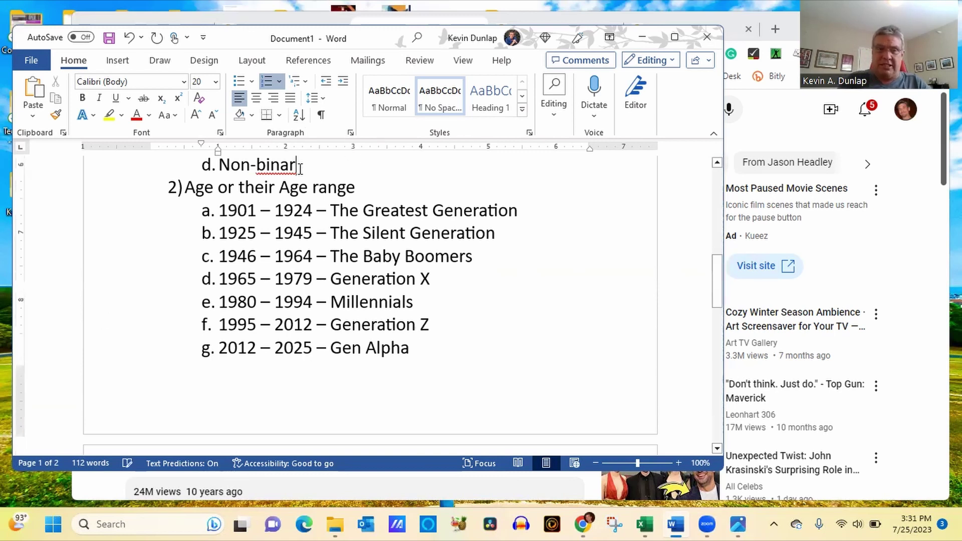
text(y)
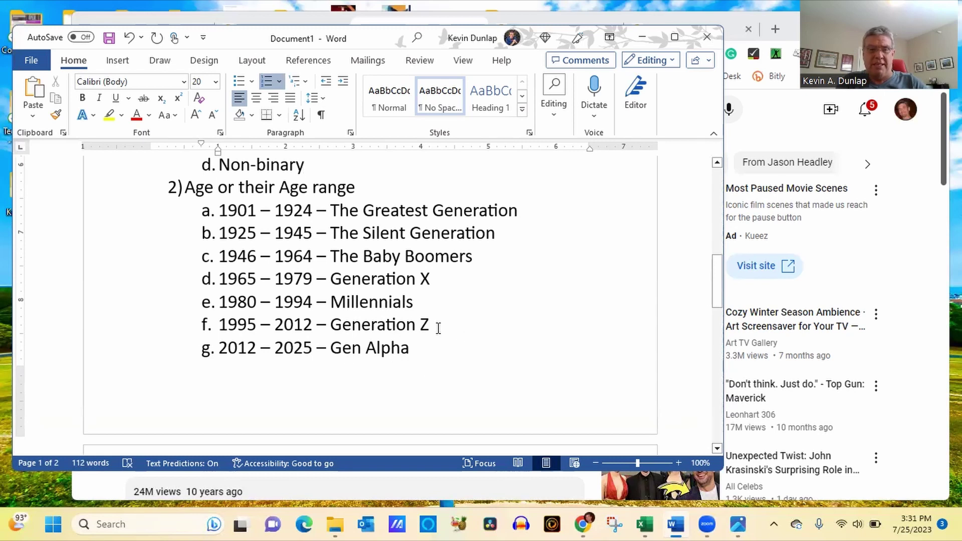
drag(430, 325, 332, 327)
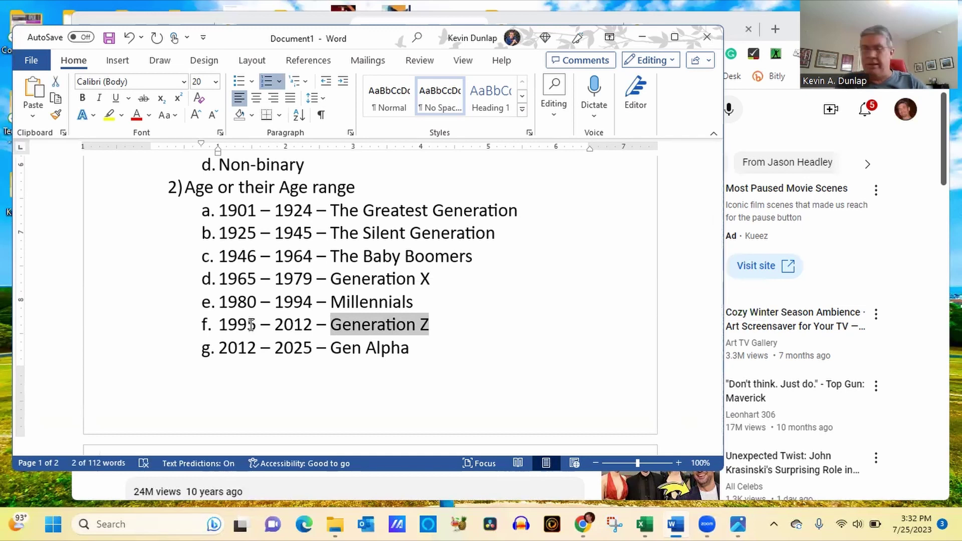
click(251, 325)
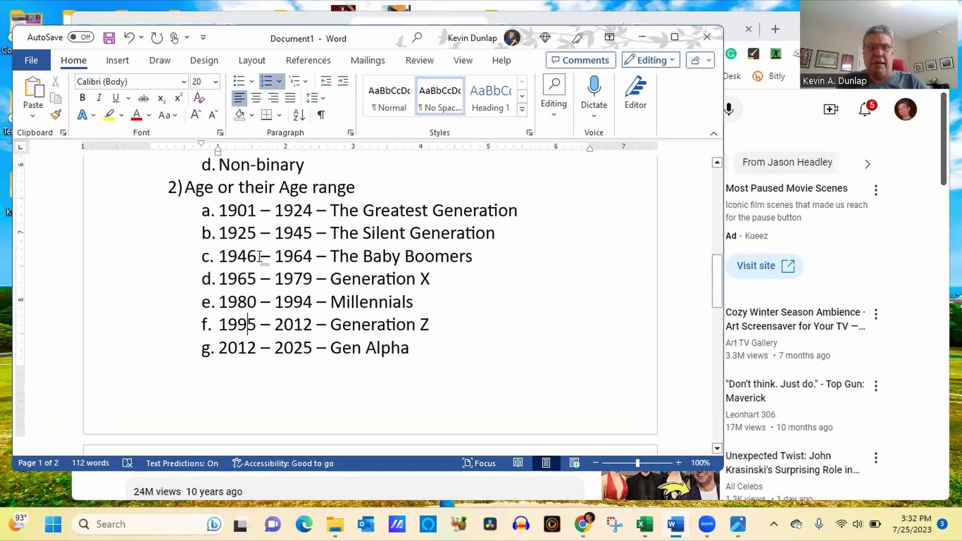
drag(257, 255, 232, 254)
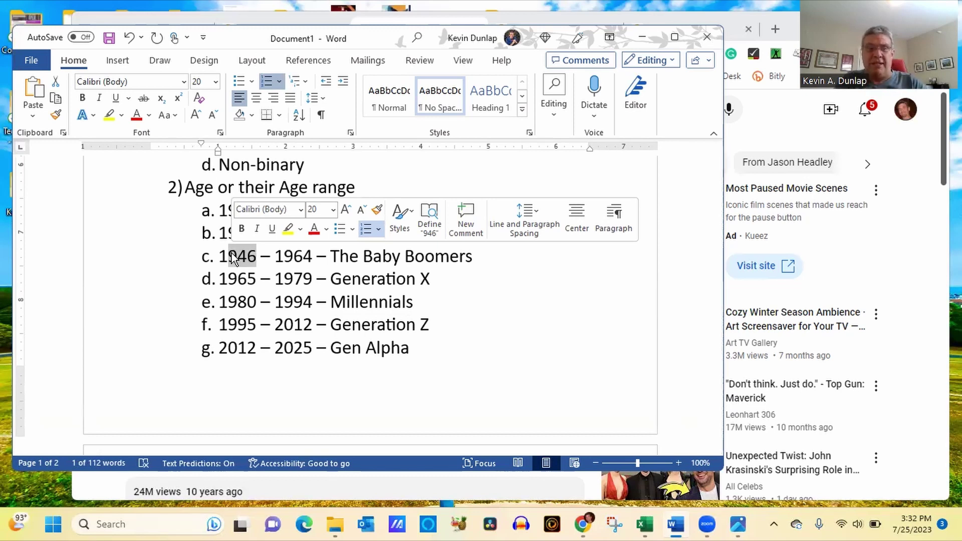
Remove the h. numbering and type '3) Level of income -' as a new top-level item
click(722, 418)
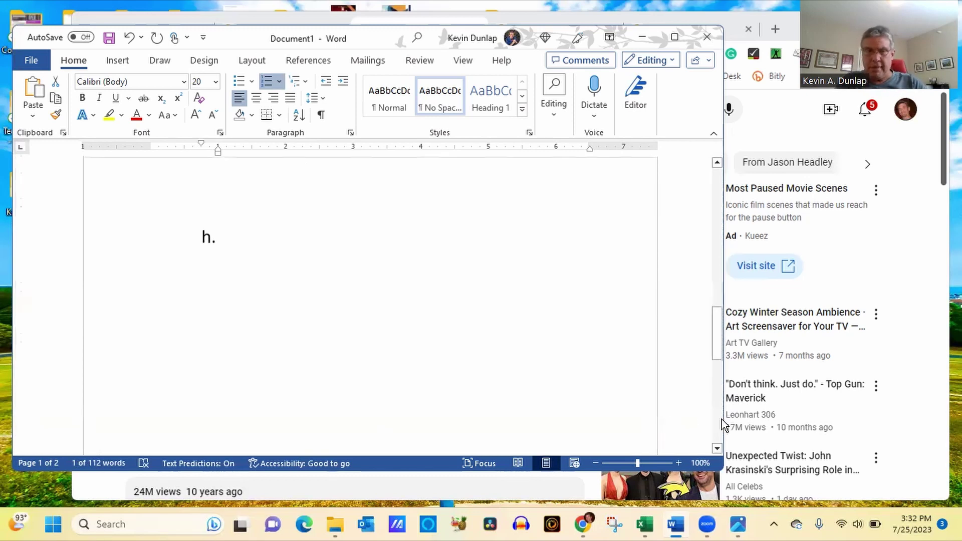
click(235, 241)
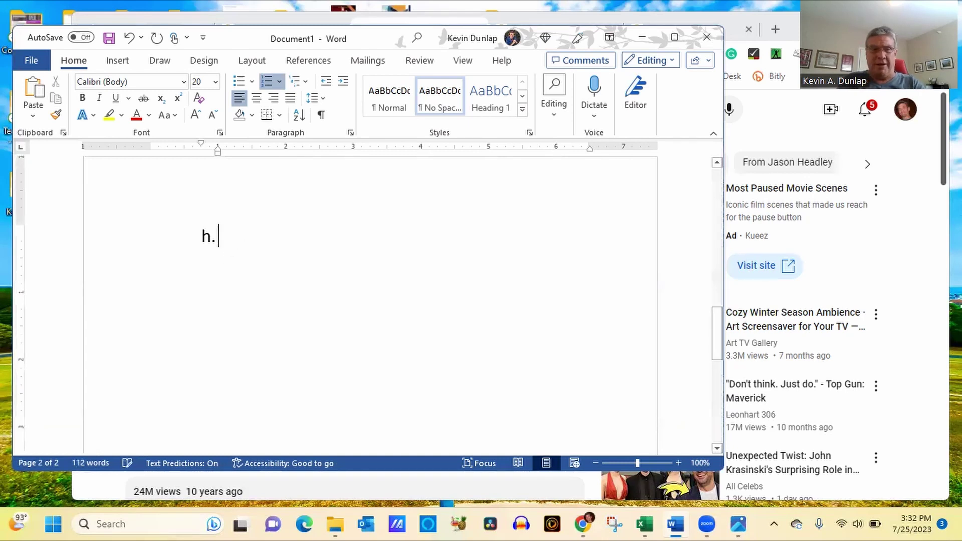
key(BackSpace)
key(BackSpace)
key(BackSpace)
text(3) )
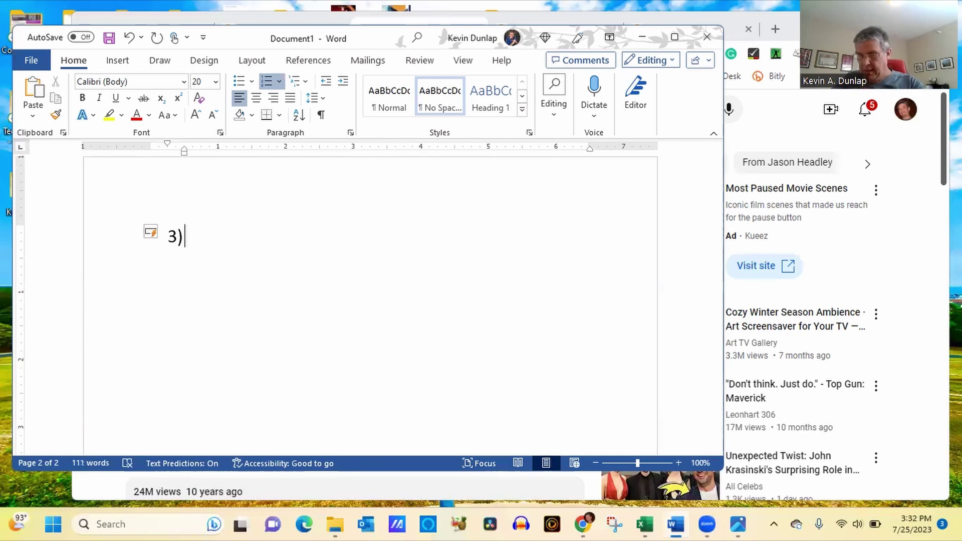
text(Levle)
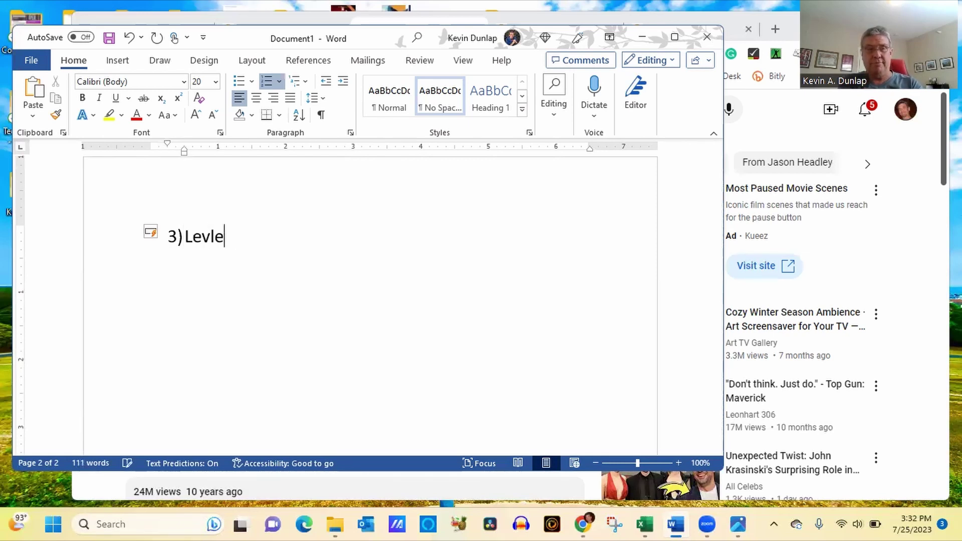
key(BackSpace)
key(BackSpace)
text(el of in)
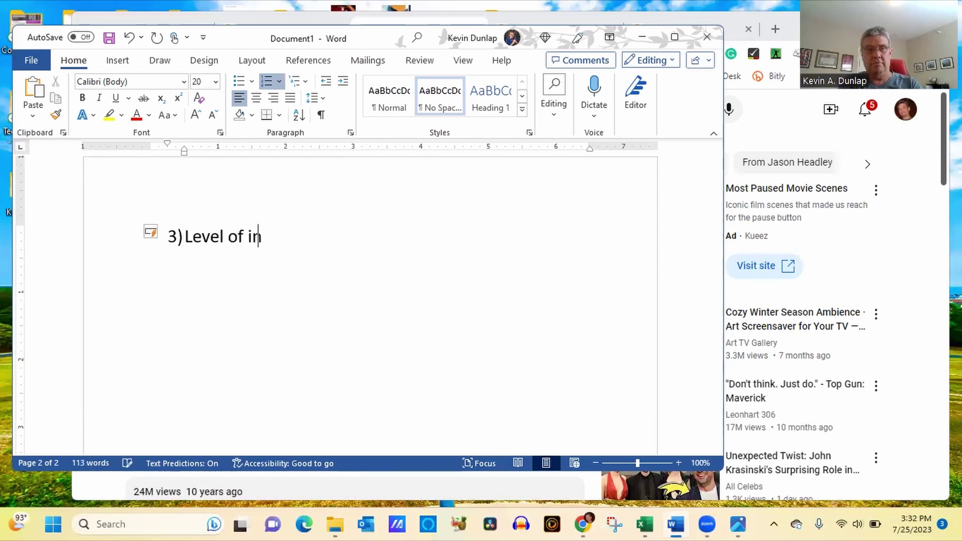
text(come -)
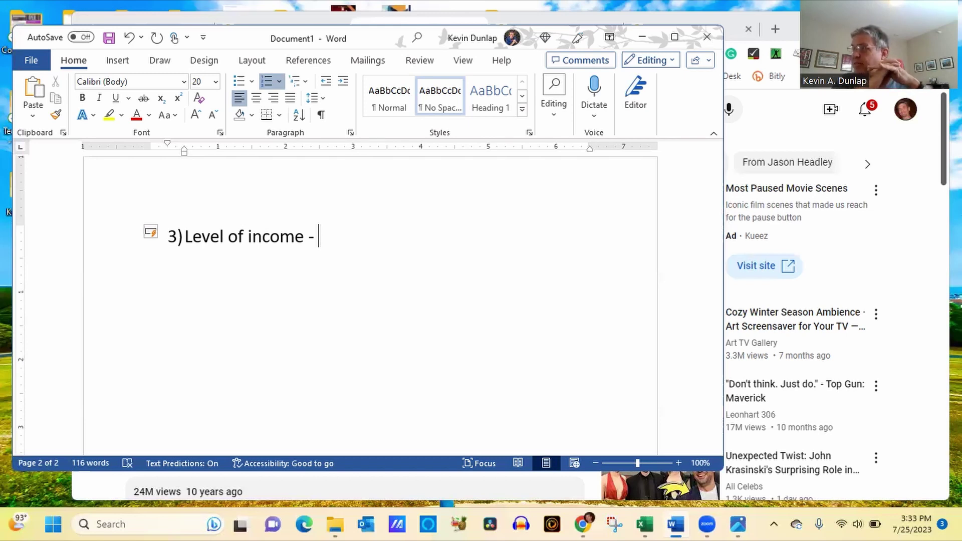
Add item '4) Marital Status' with first sub-item 'Married'
key(Return)
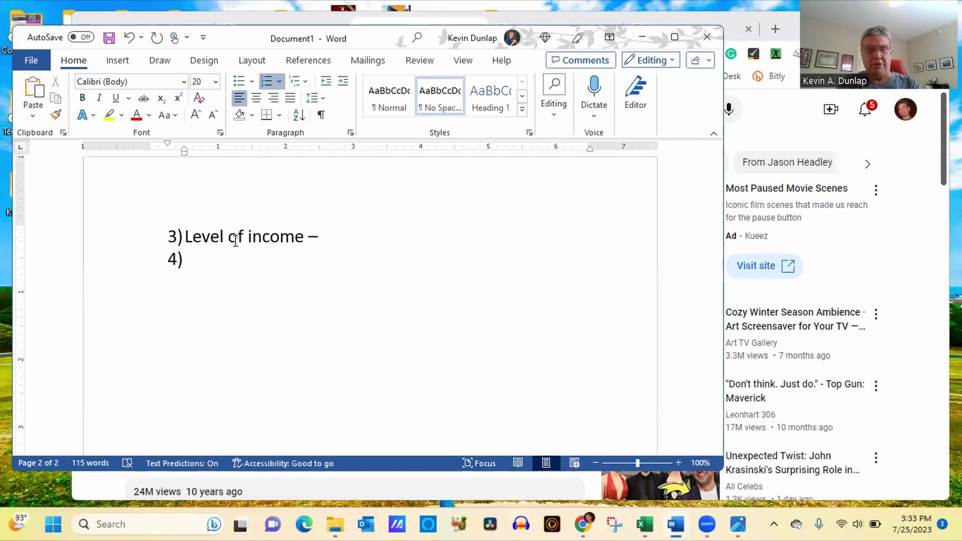
text(Marital Status)
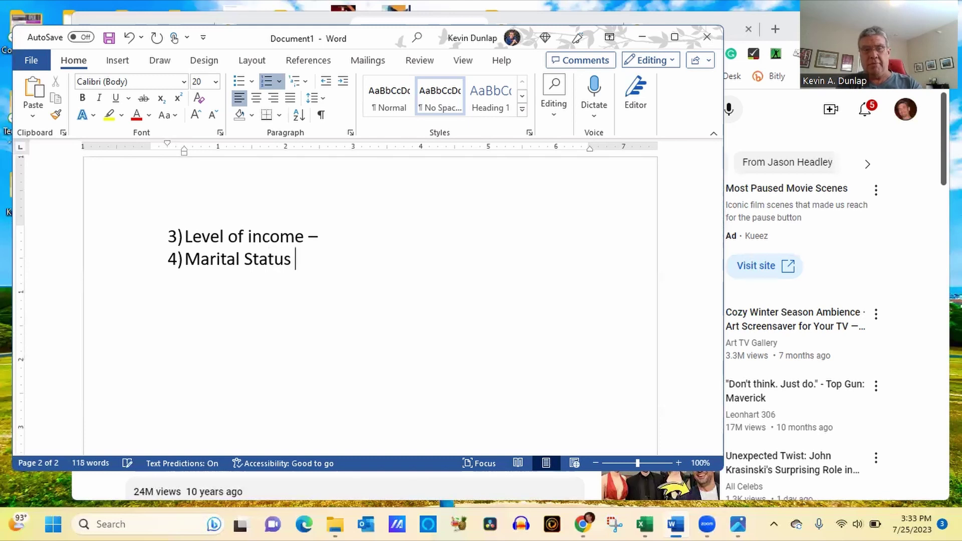
key(Return)
key(Tab)
text(Married)
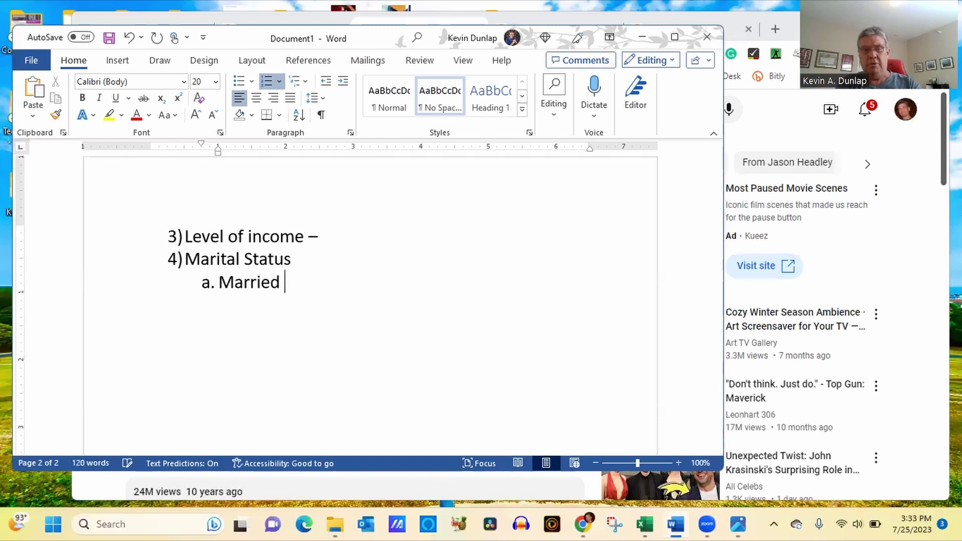
Add sub-items Widowed, Divorced and Single under Marital Status
key(Return)
text(@W)
key(BackSpace)
key(BackSpace)
text(Widowed)
key(Return)
text(Divirc)
key(BackSpace)
key(BackSpace)
key(BackSpace)
text(orced)
key(Return)
text(Single)
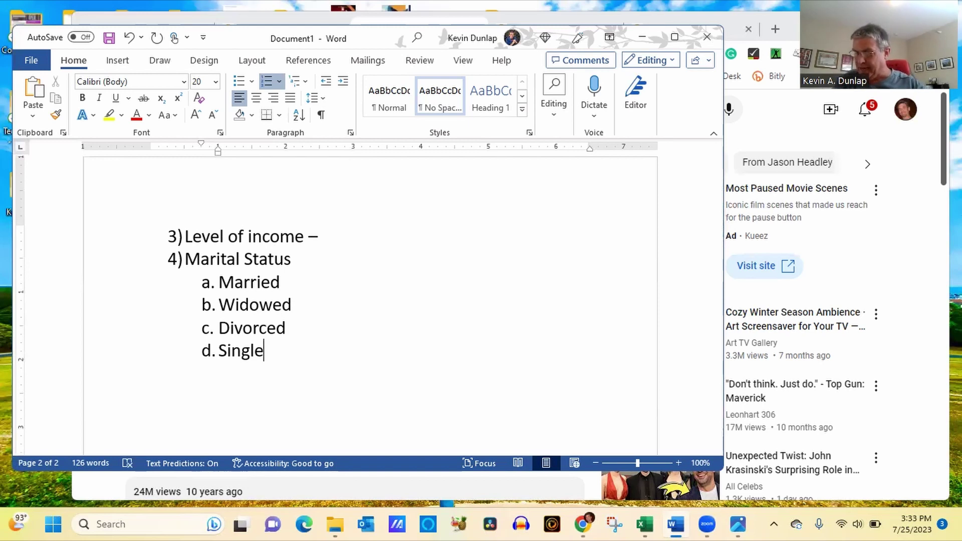
Add top-level item '5) Level of Education'
key(Return)
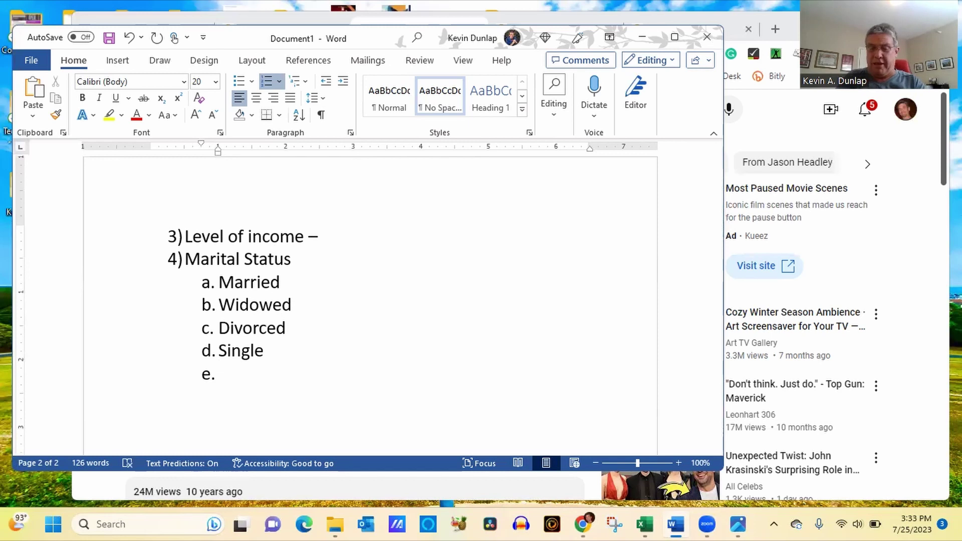
key(shift+Tab)
text(Level of Education)
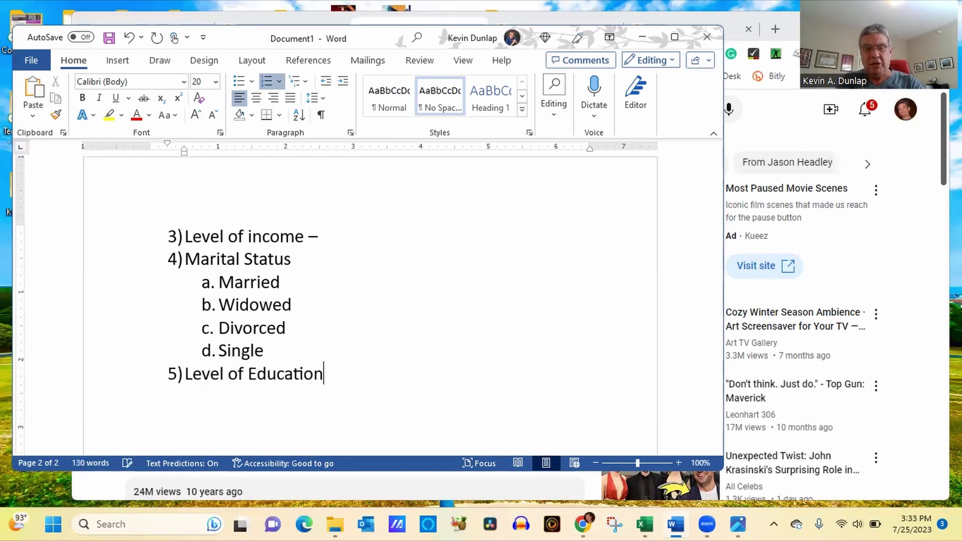
key(Return)
key(Tab)
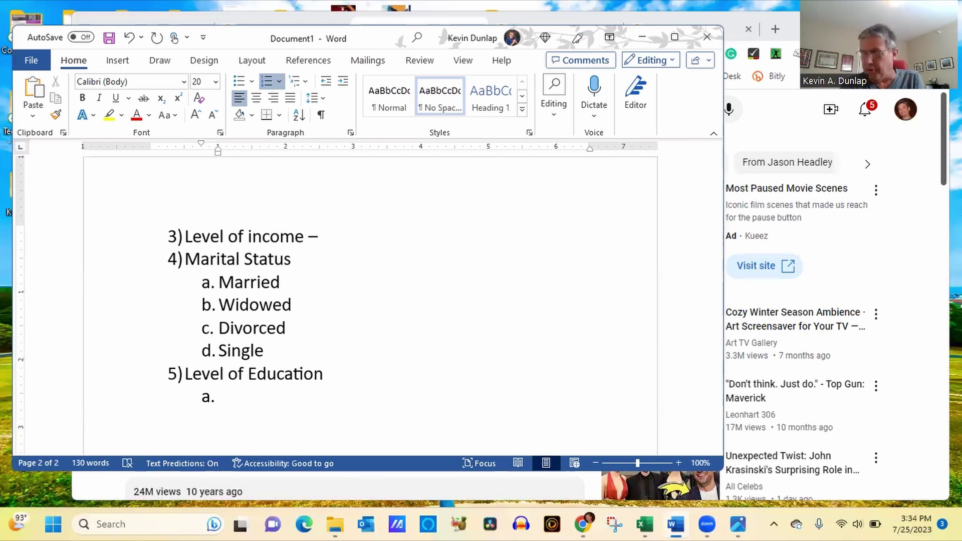
key(Return)
key(Return)
Add item '6) Who are their influencers' with sub-item 'Religion beliefs'
text(^))
key(BackSpace)
key(BackSpace)
key(BackSpace)
text(6) Who ar et)
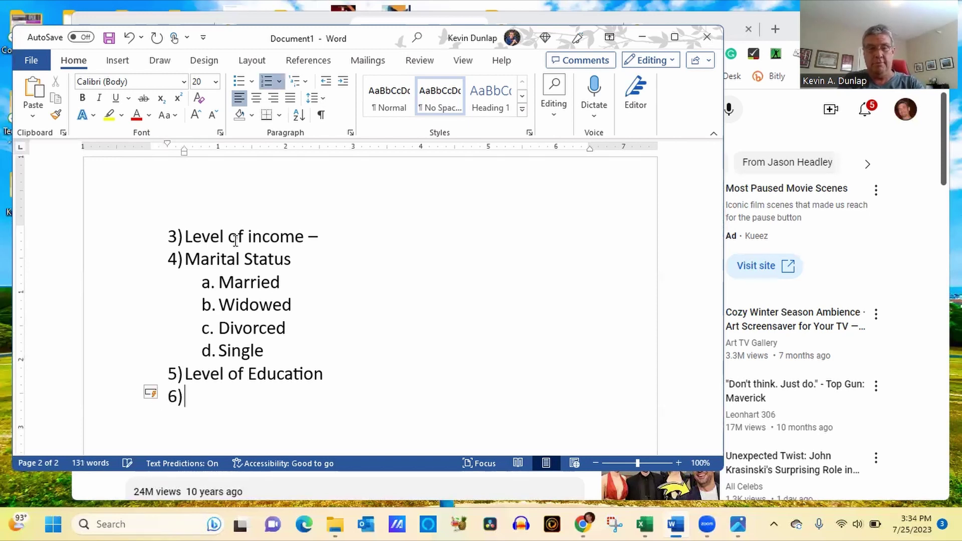
key(BackSpace)
key(BackSpace)
key(BackSpace)
text(e their influenceers)
key(BackSpace)
key(BackSpace)
key(BackSpace)
text(rs)
key(Return)
key(Tab)
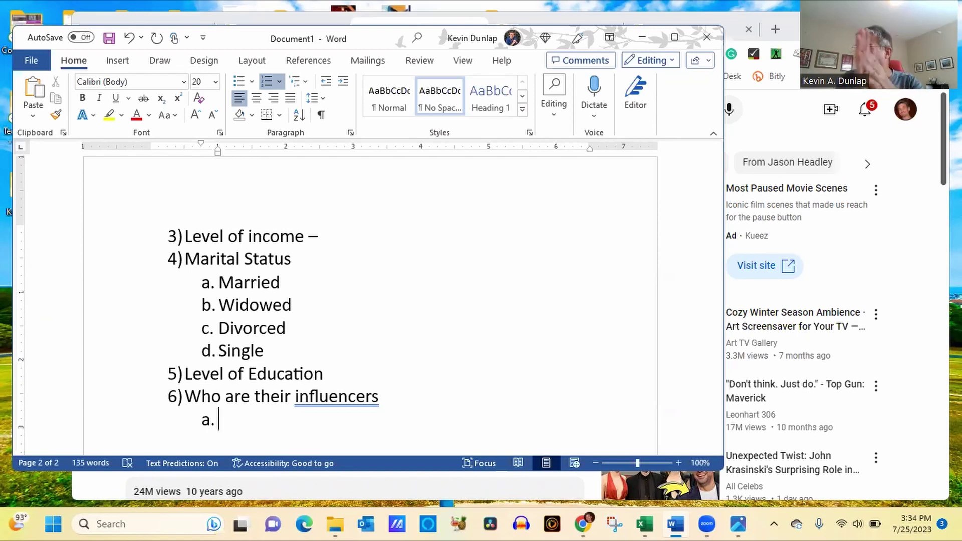
text(Reli)
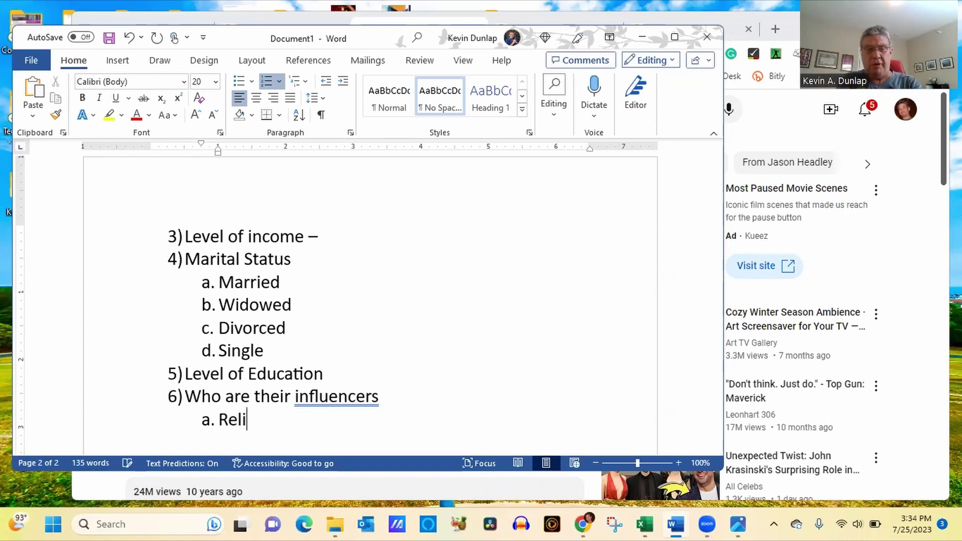
text(gion)
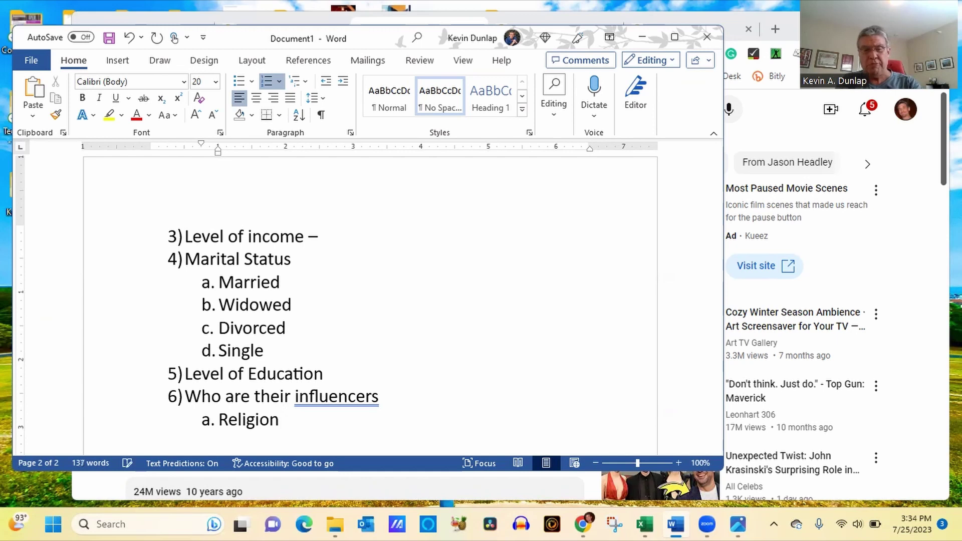
text( beliefs)
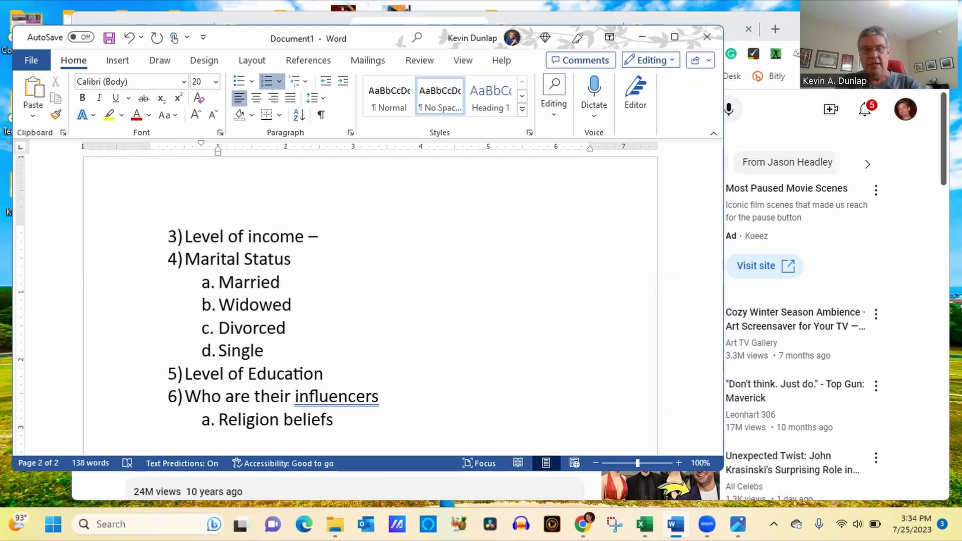
List Christians, Muslims and Buddhist as third-level items under Religion beliefs
key(Return)
key(Tab)
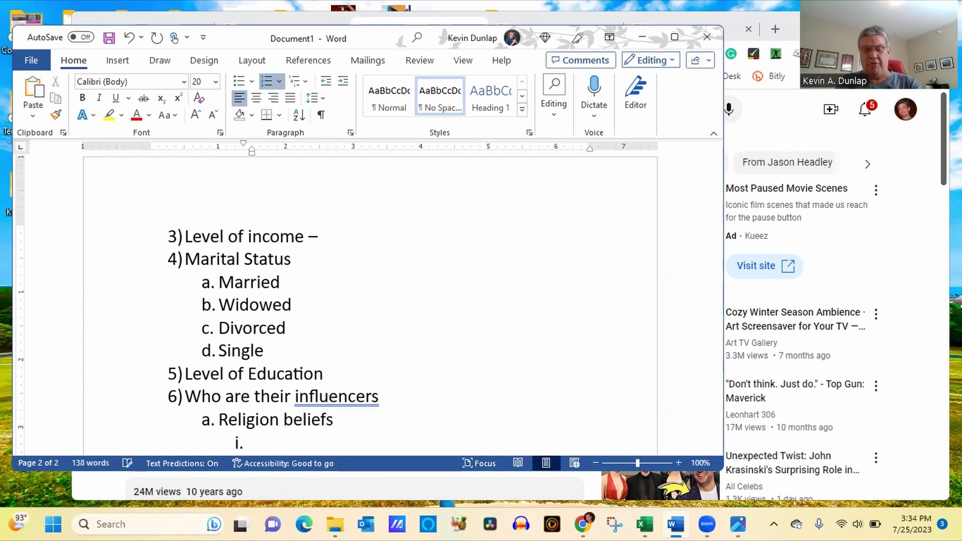
text(Christ)
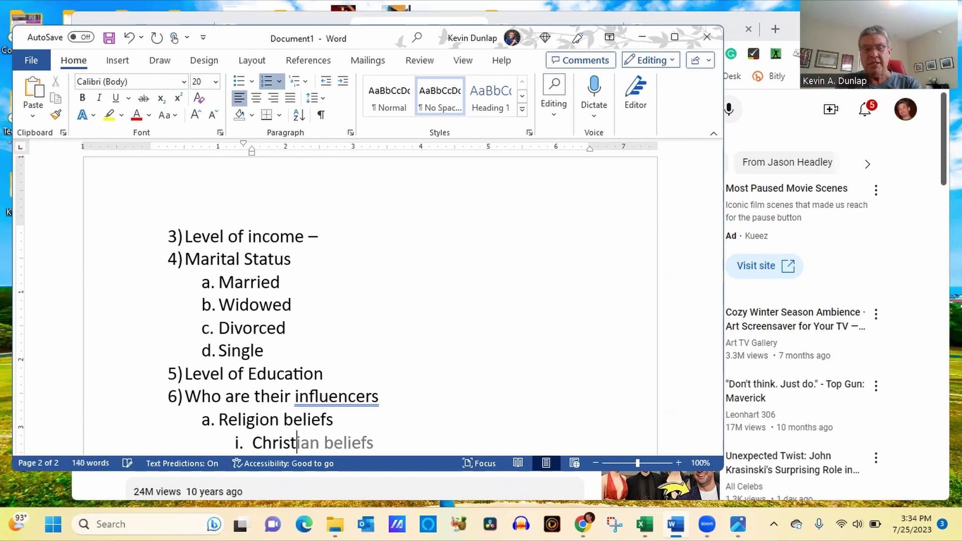
text(ians)
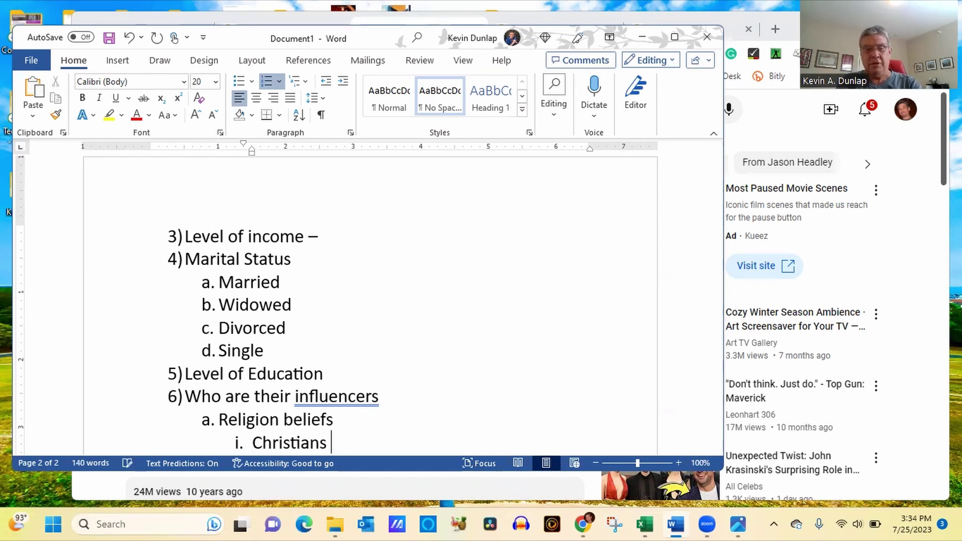
key(Return)
text(Musl)
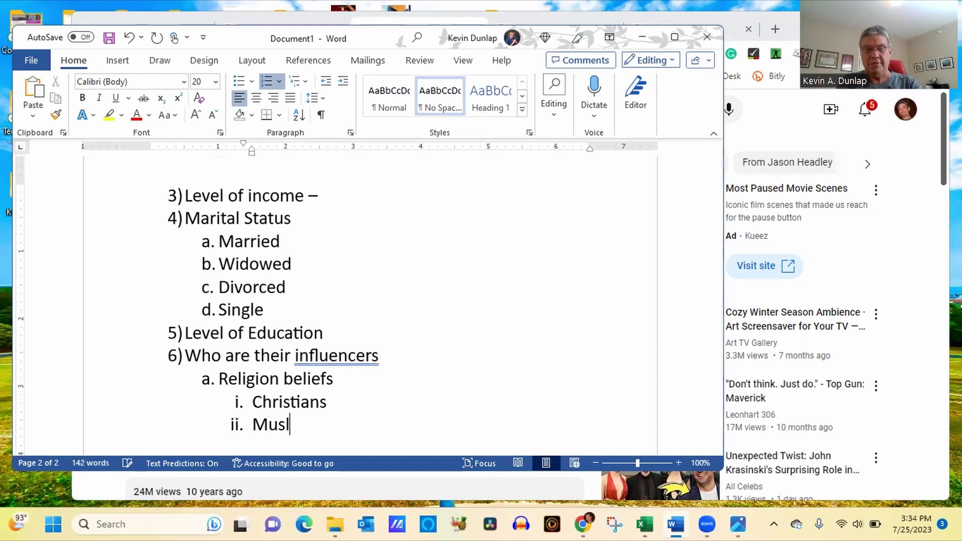
text(ums')
key(BackSpace)
key(BackSpace)
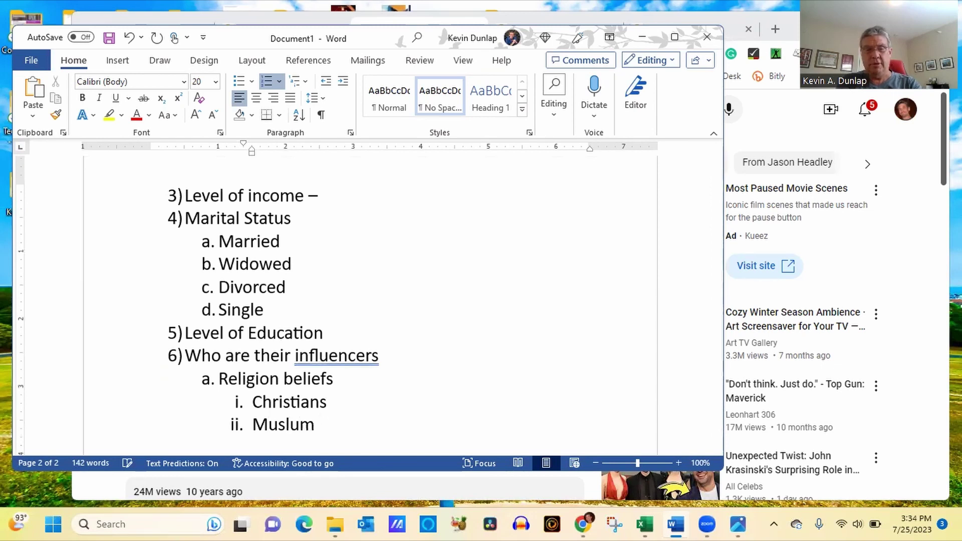
text(s)
key(Return)
text(Buddhist)
key(Return)
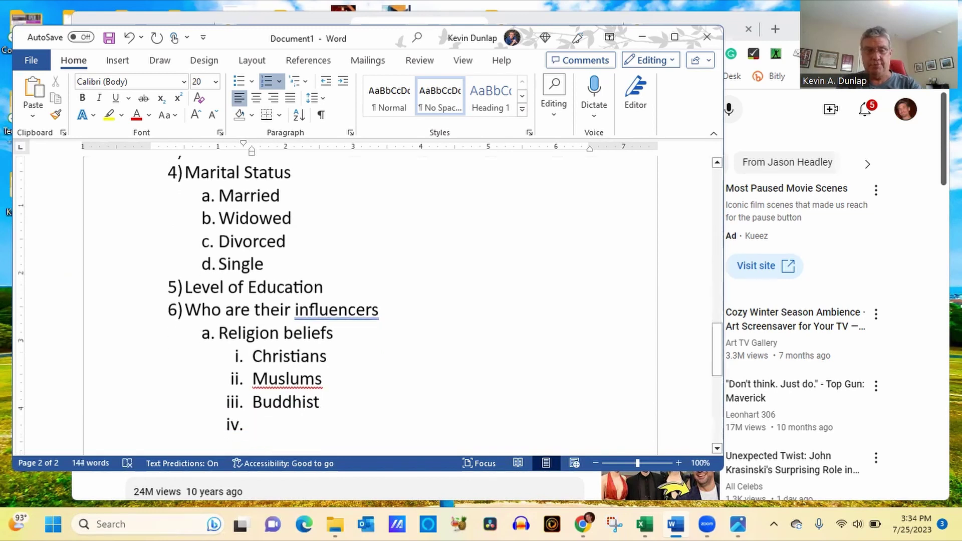
click(298, 382)
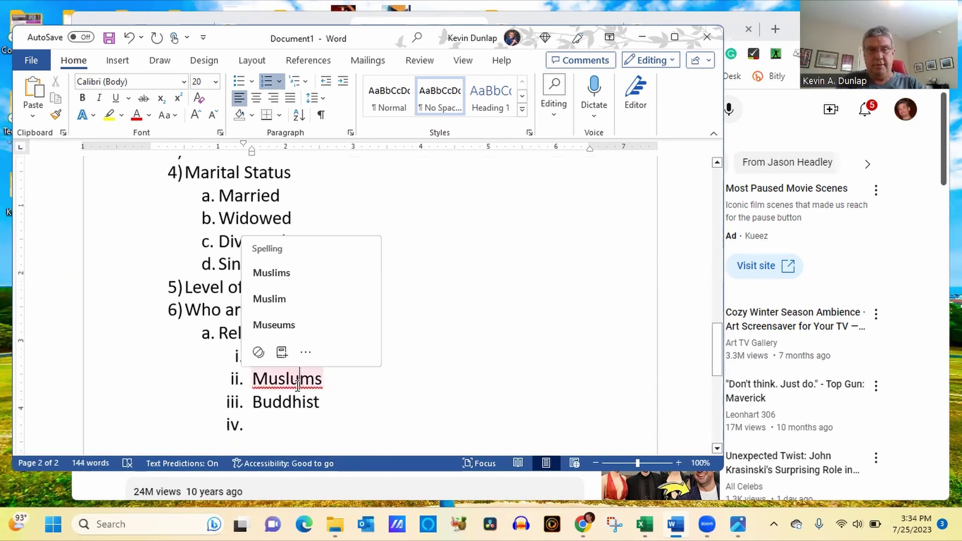
click(297, 274)
Nest Catholic and Greek Orthodox as sub-items under Christians
click(256, 427)
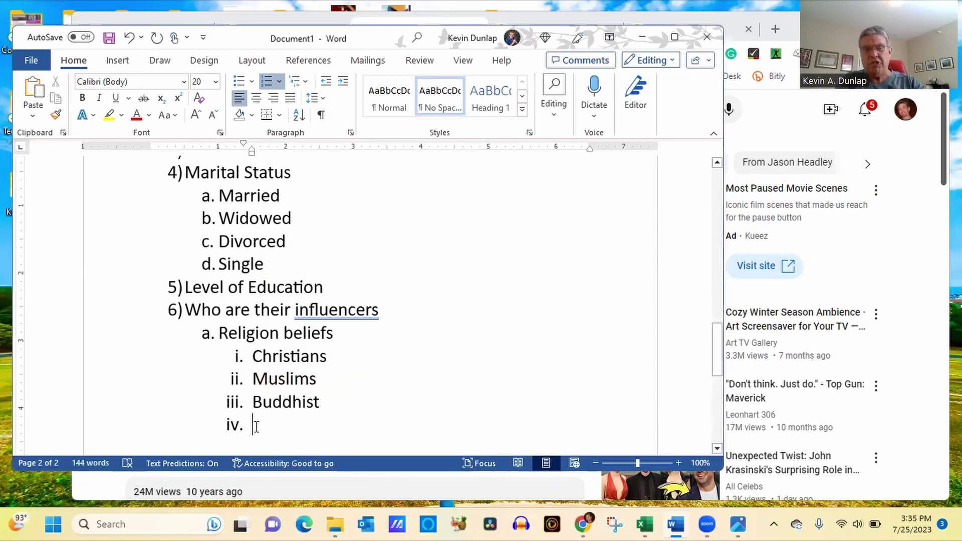
click(341, 354)
key(Return)
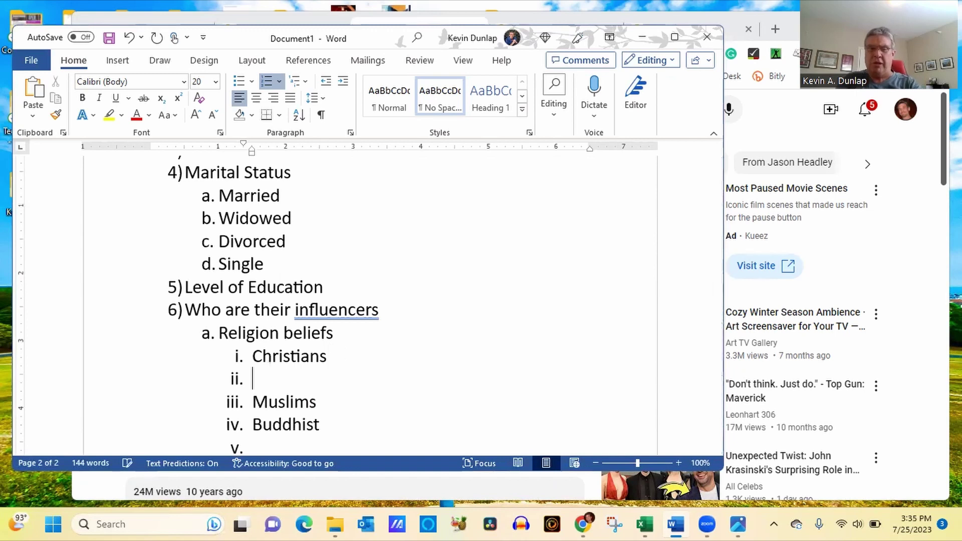
key(Tab)
text(Cathor)
key(BackSpace)
text(lic)
key(Return)
text(Gre)
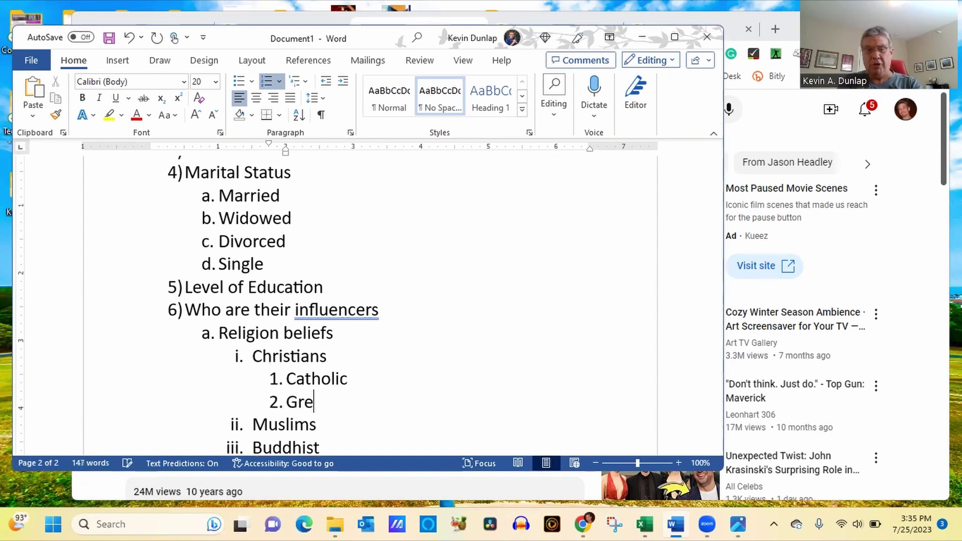
text(ek Orthodox)
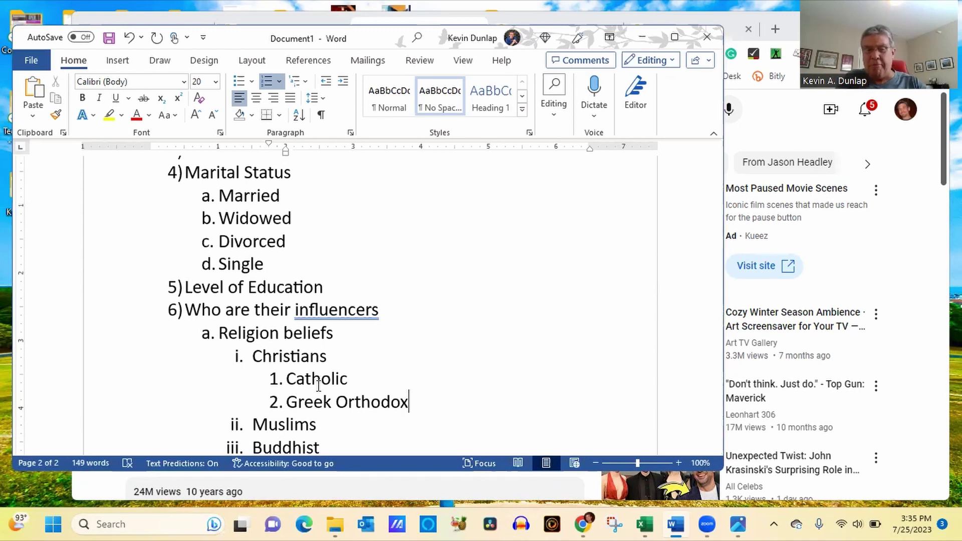
Add 'Jewish' after Buddhist and start a new top-level item 7)
click(329, 443)
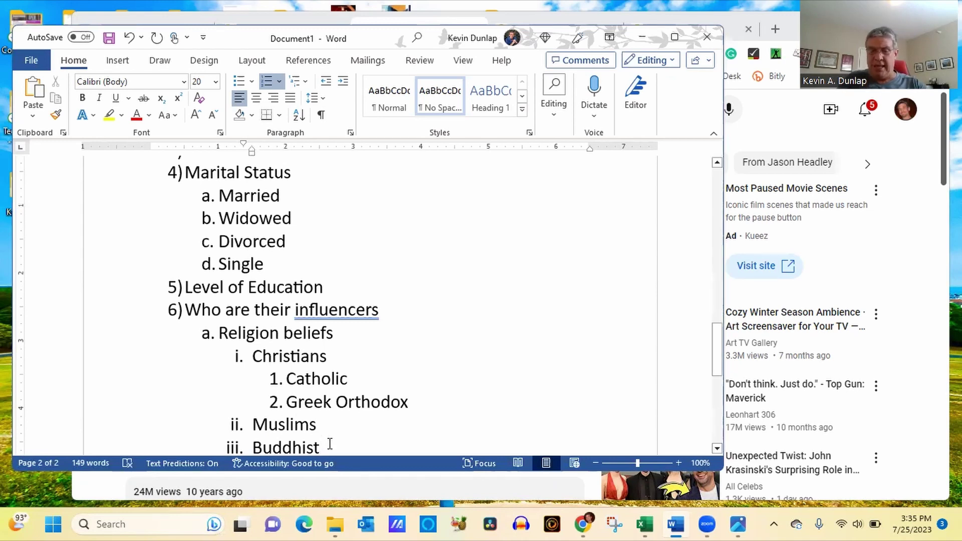
key(Return)
text(Jew)
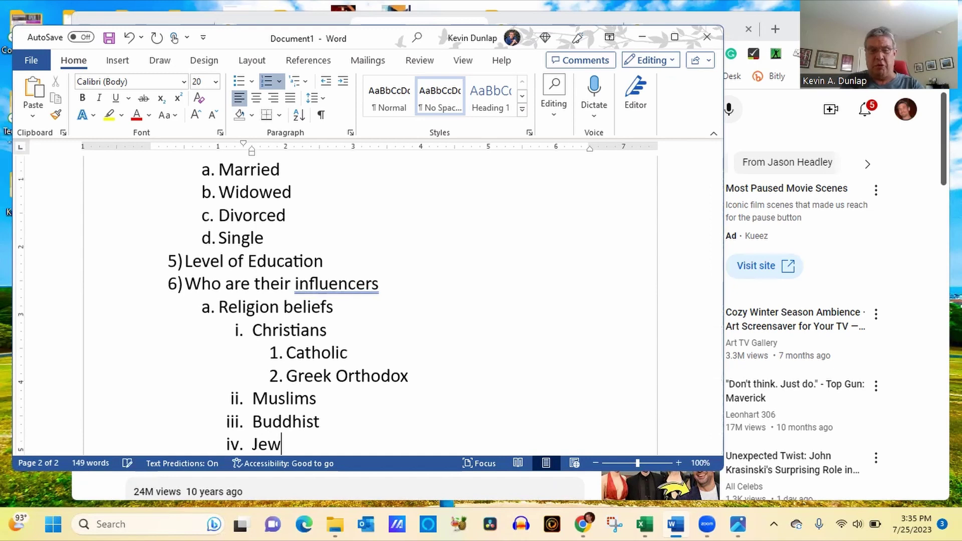
text(ish)
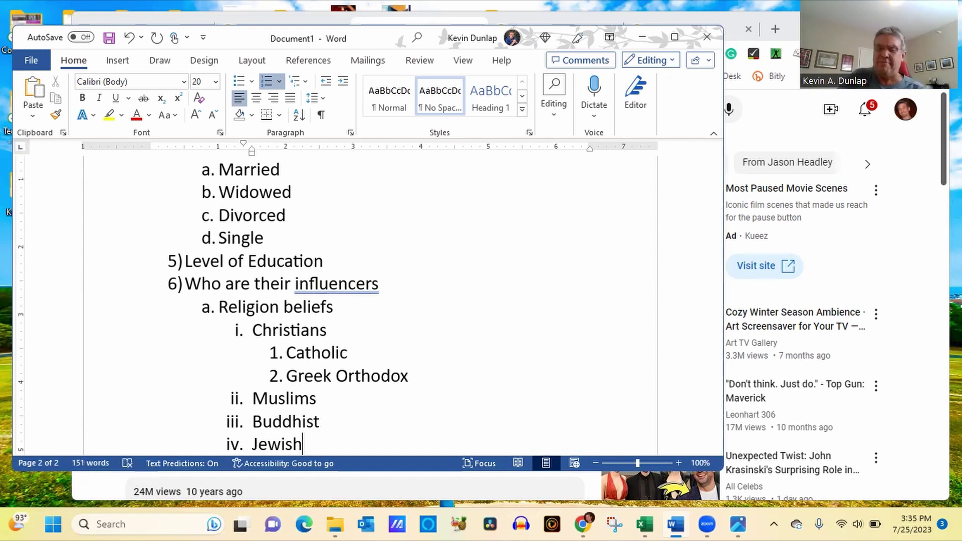
key(Return)
key(shift+Tab)
key(shift+Tab)
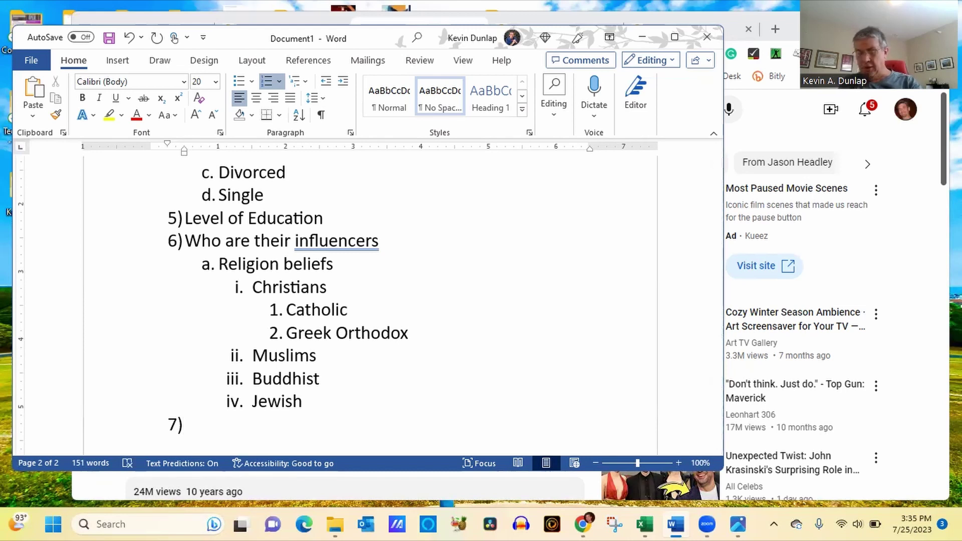
Fill item 7) with 'Are they the decision maker', start item 8), and review the list
text(Are they )
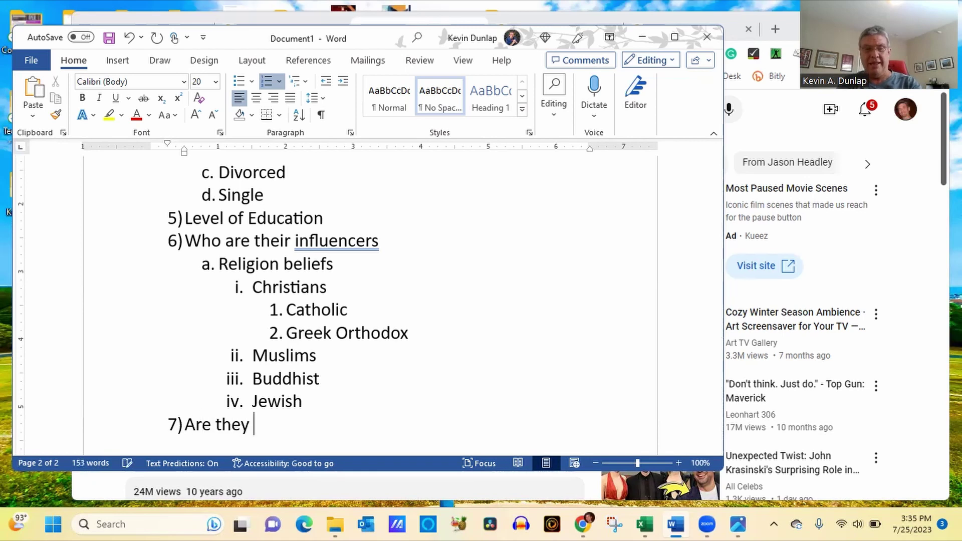
text(the dec)
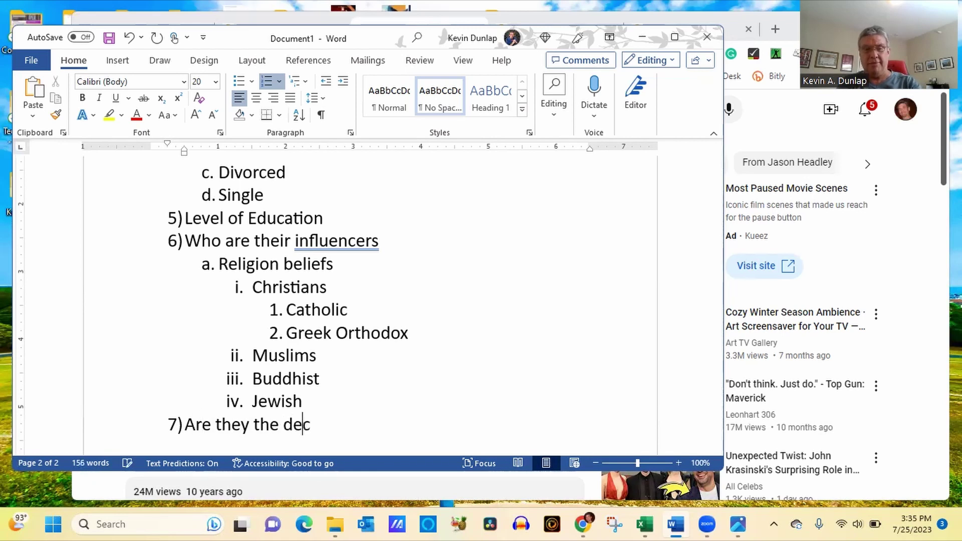
text(ision)
key(BackSpace)
key(BackSpace)
text(sion maker)
key(Return)
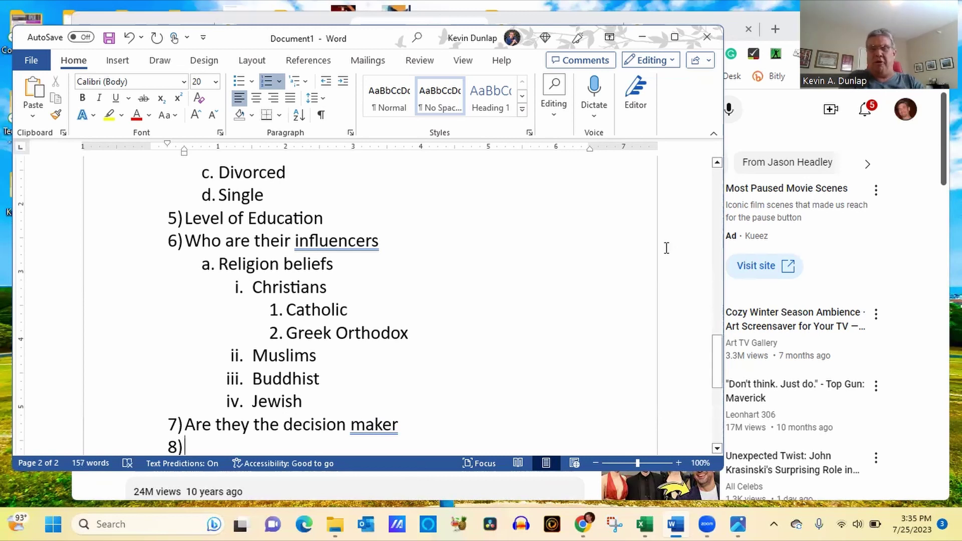
drag(718, 360, 716, 338)
drag(294, 224, 214, 226)
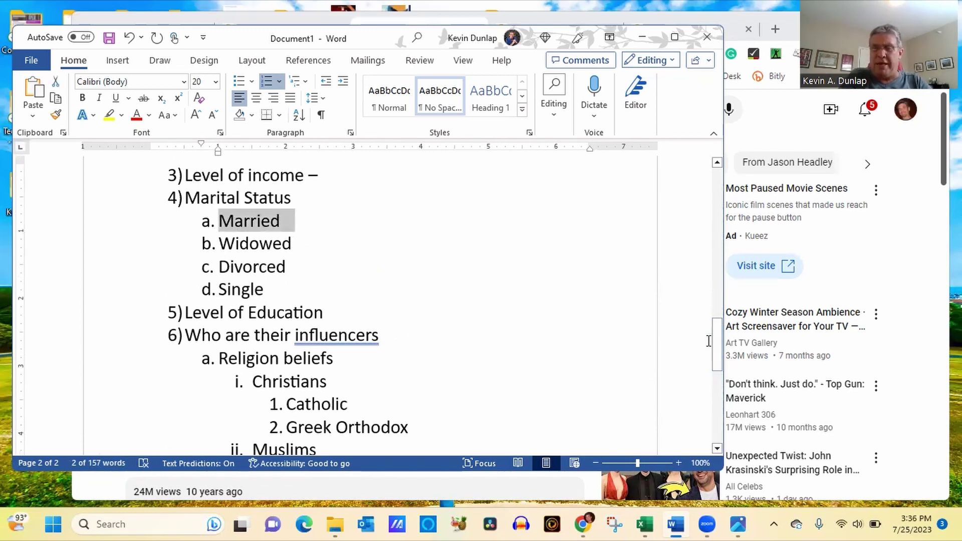
drag(720, 341, 721, 379)
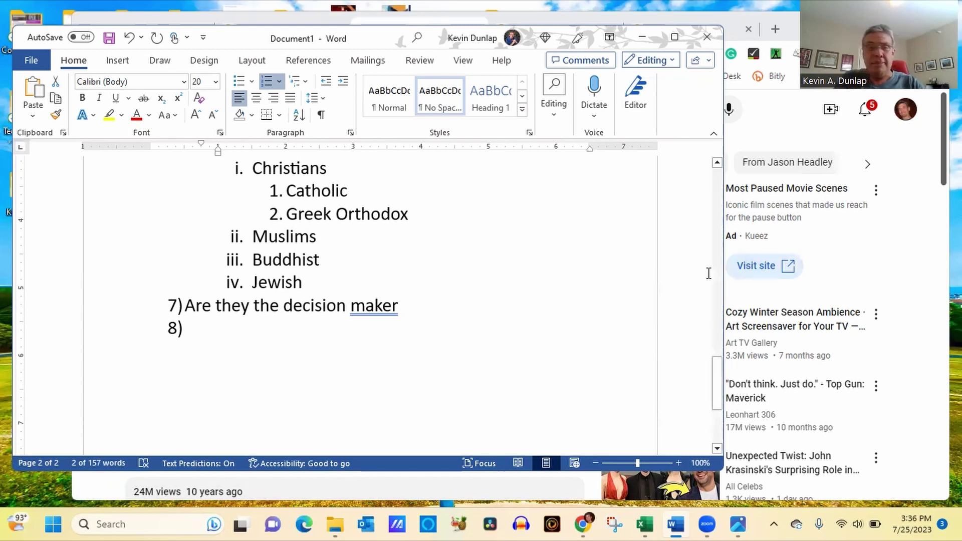
mouse_move(716, 383)
mouse_down()
mouse_move(719, 354)
mouse_move(717, 389)
mouse_up()
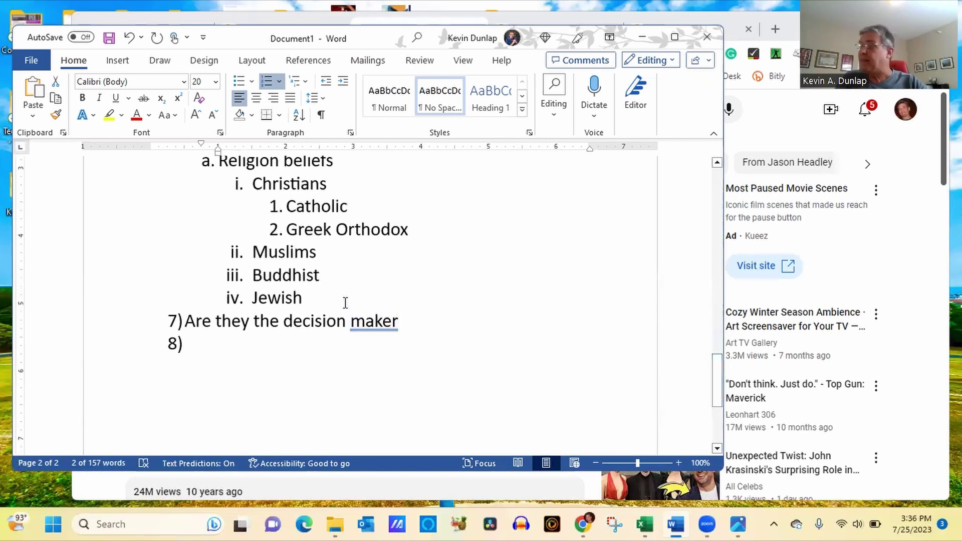
Add 'Political beliefs' as item b. under the influencers item, below Jewish
click(328, 296)
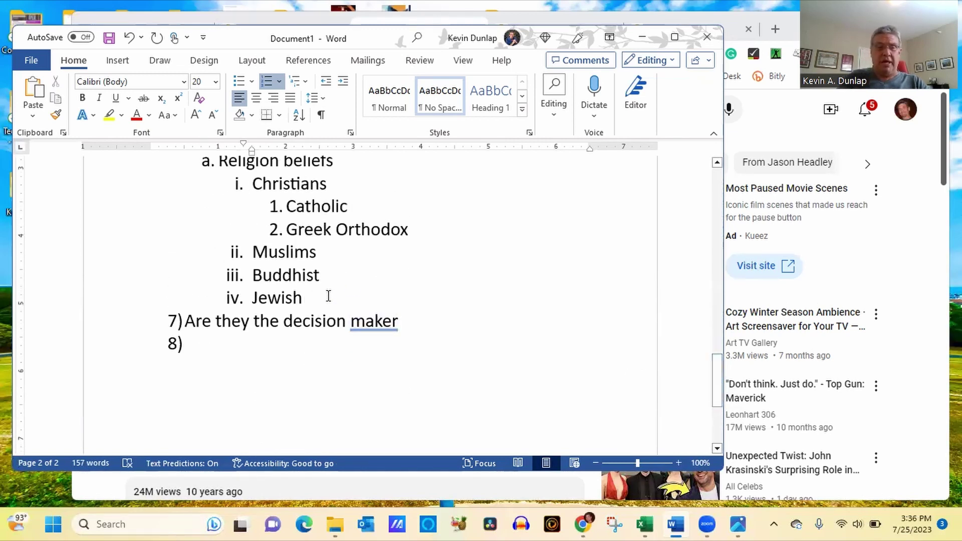
key(Return)
key(shift+Tab)
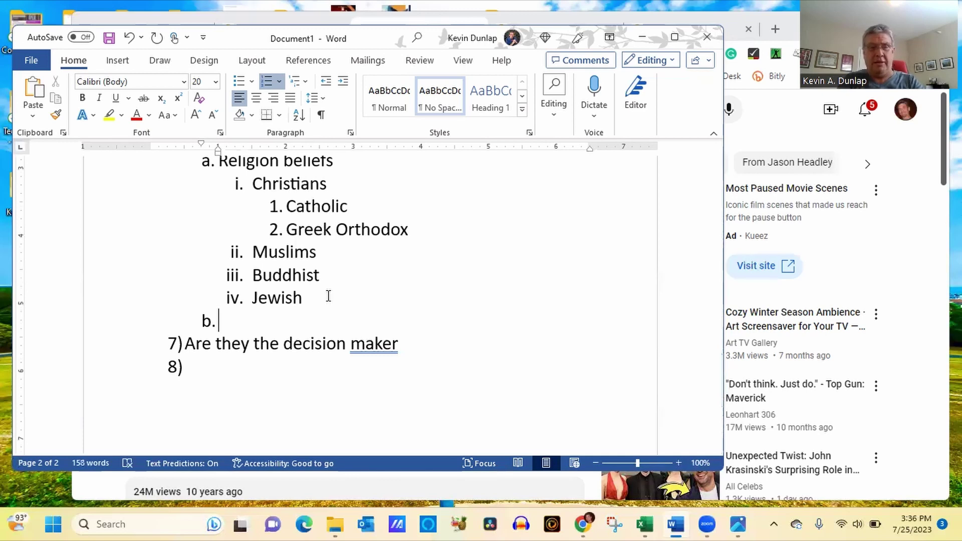
text(R)
key(BackSpace)
text({)
key(BackSpace)
text(Political )
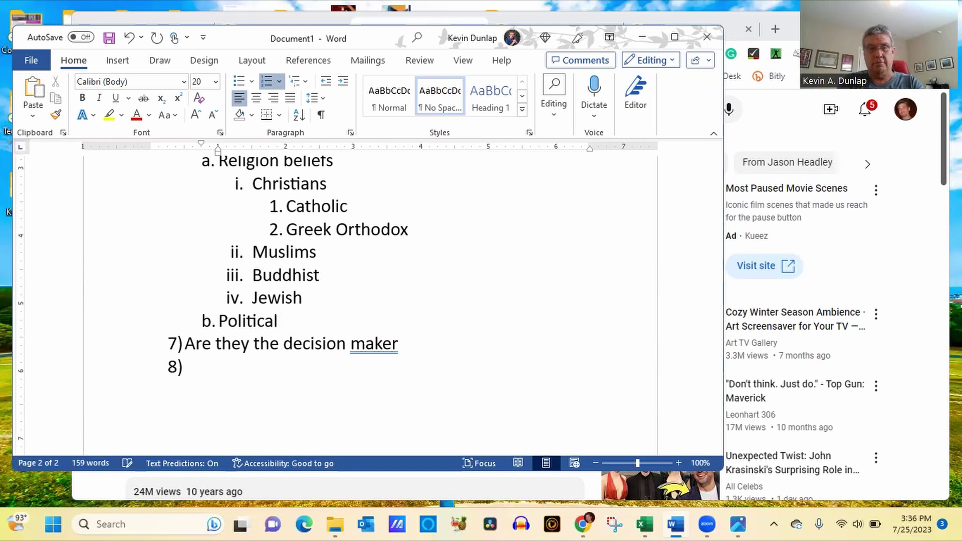
text(v)
key(BackSpace)
text(belie)
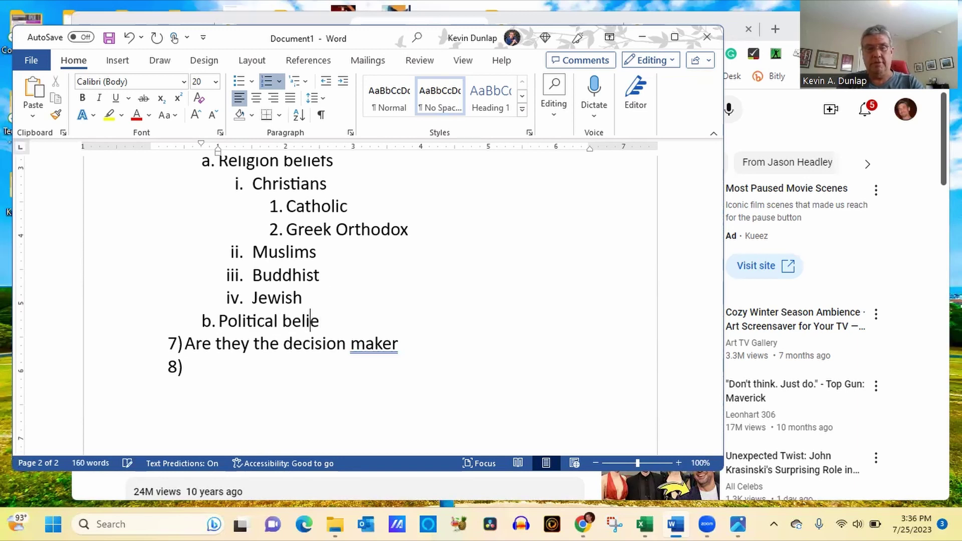
text(fs)
Add sub-items Republican, Democrat, Independent and Non-political under Political beliefs
key(Return)
key(Tab)
text(Rep)
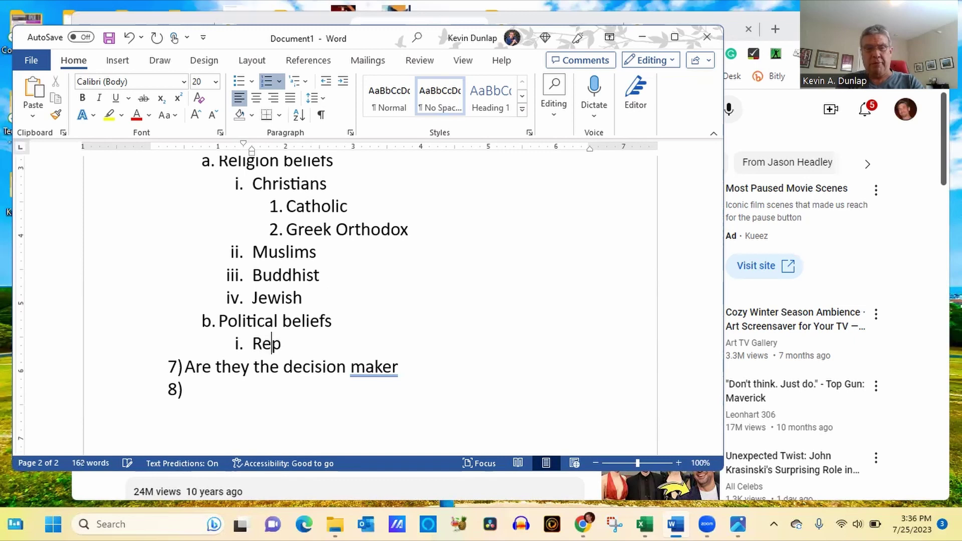
text(ublican)
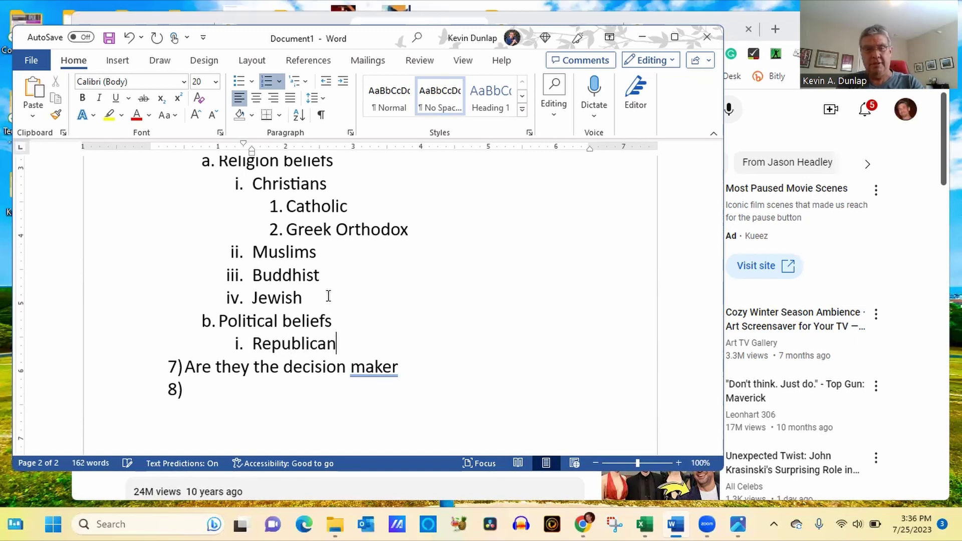
key(Return)
text(Demo)
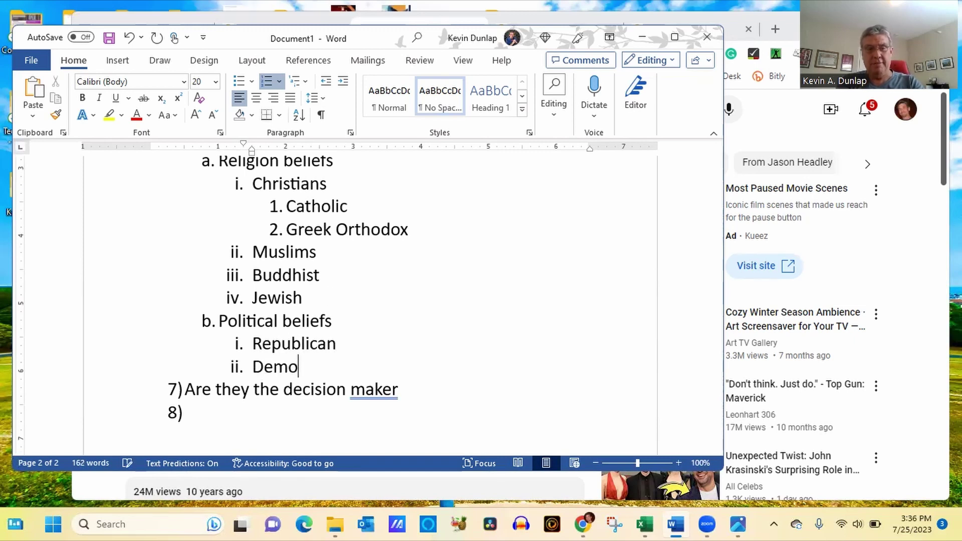
text(crat)
key(Return)
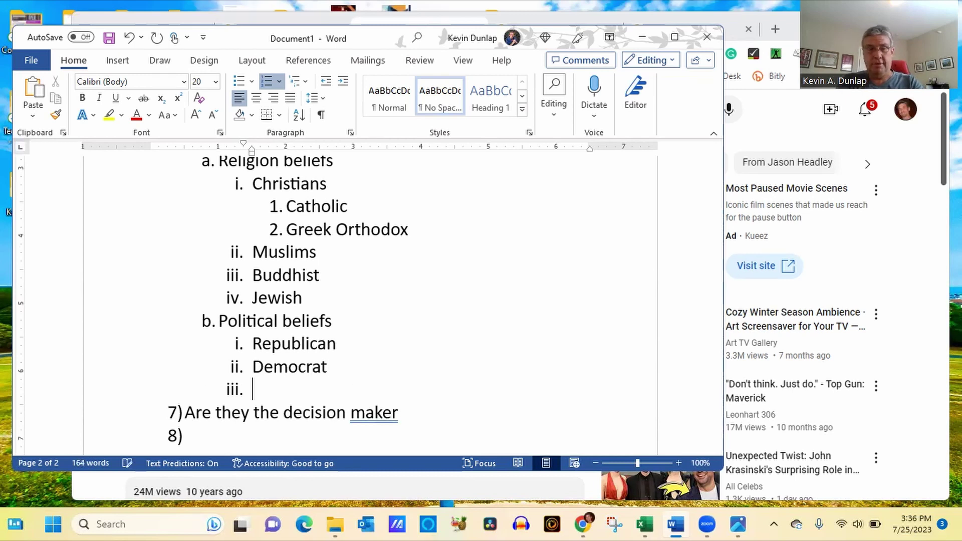
text(Independent)
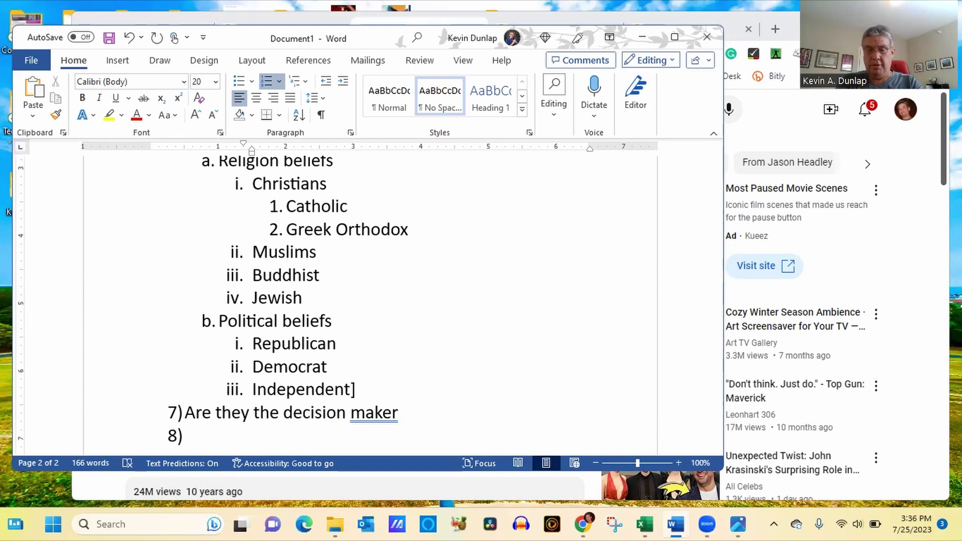
key(Return)
text(M)
key(BackSpace)
text(Non-)
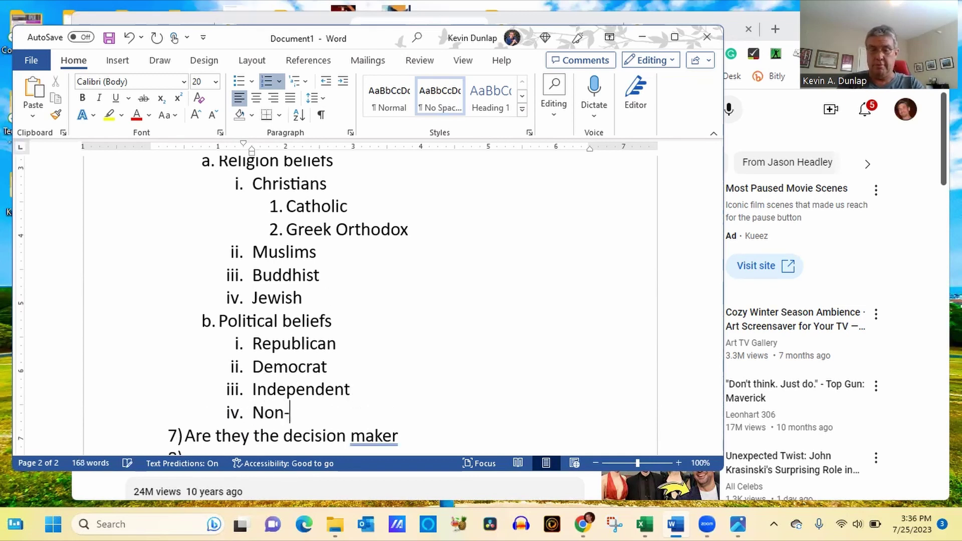
text(political)
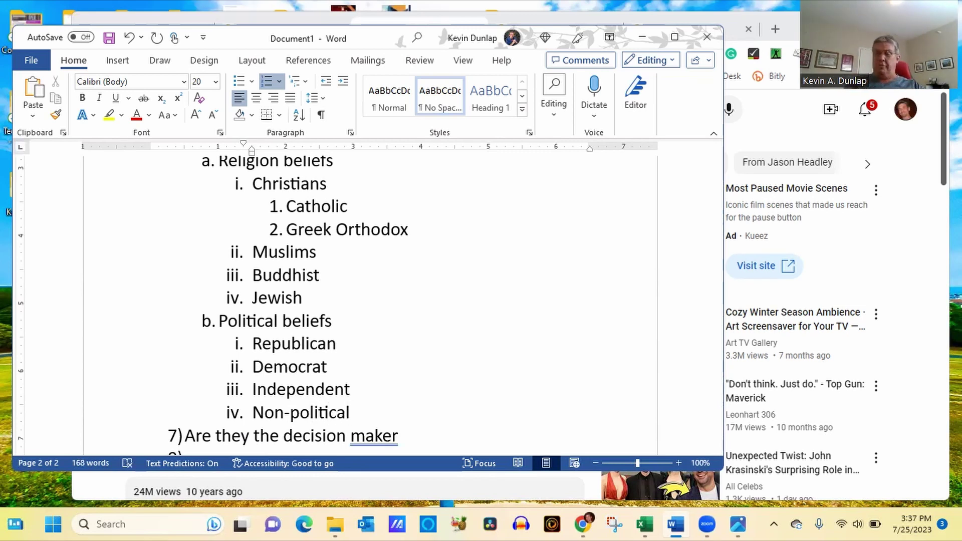
Add 'News' as item c. under the influencers item
key(Return)
key(shift+Tab)
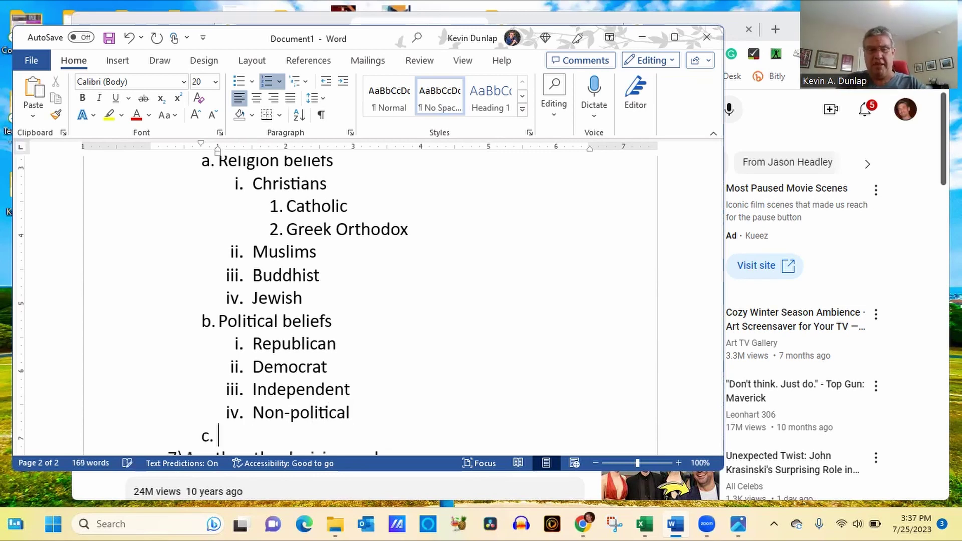
text(News)
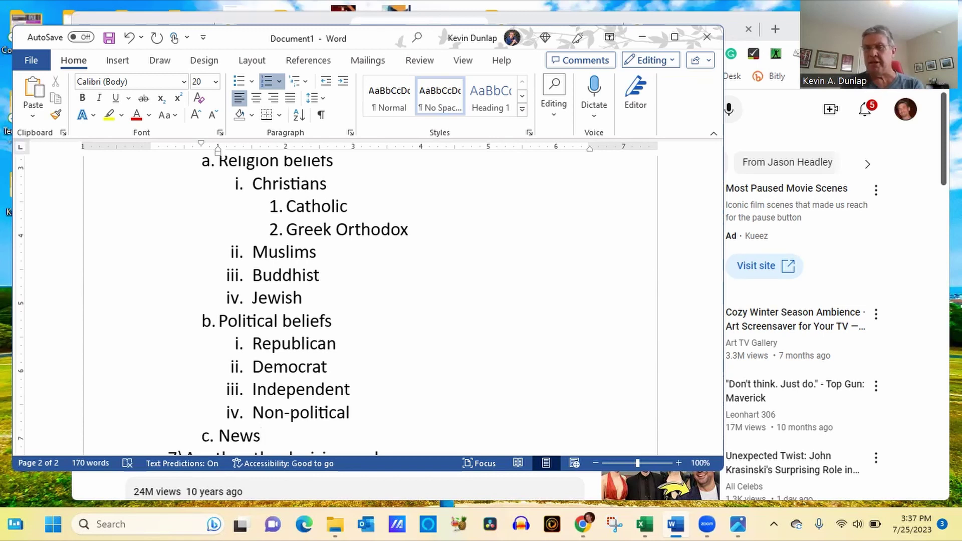
Add item d. 'Books do they read' with sub-items Sports, War History and Science Fiction
key(Return)
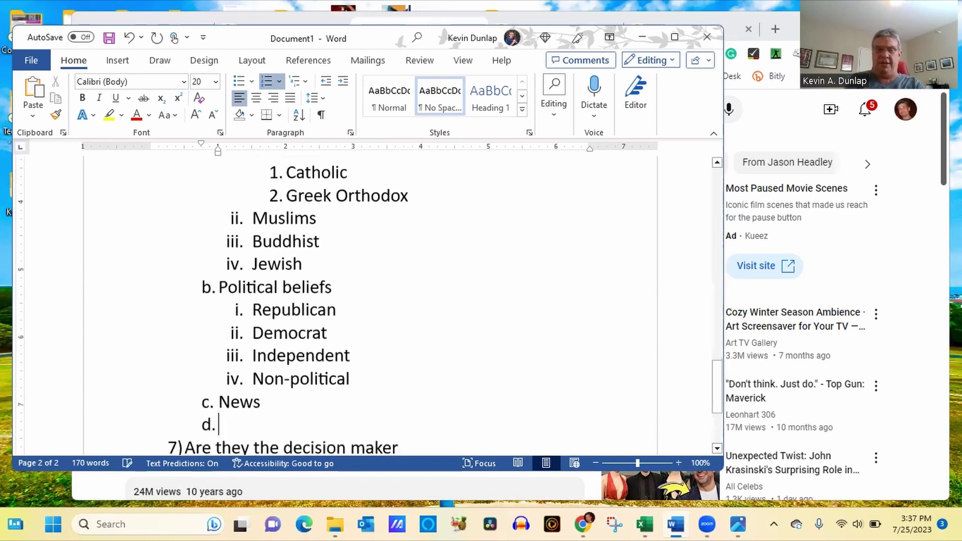
text(Book)
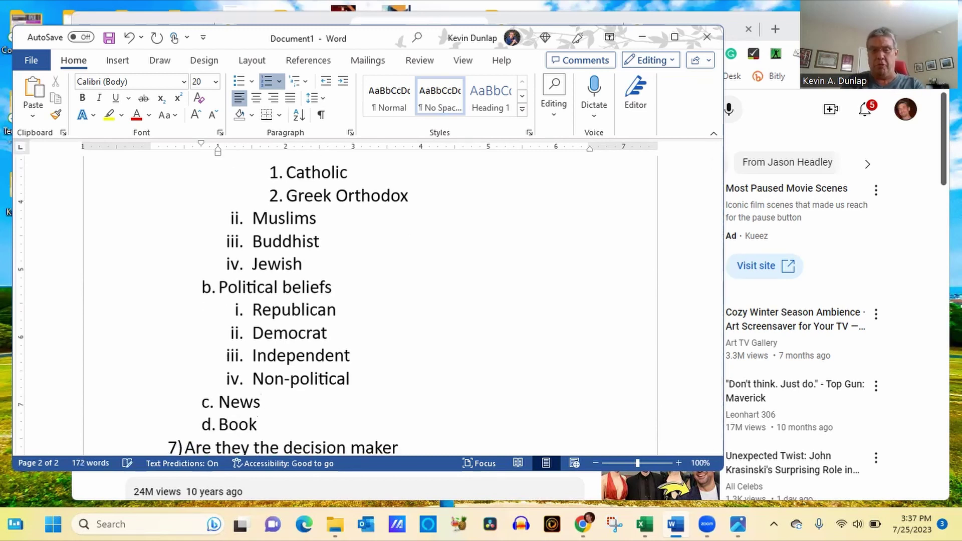
text(s do they read)
key(Return)
key(Tab)
text(Sports)
key(Return)
text(War)
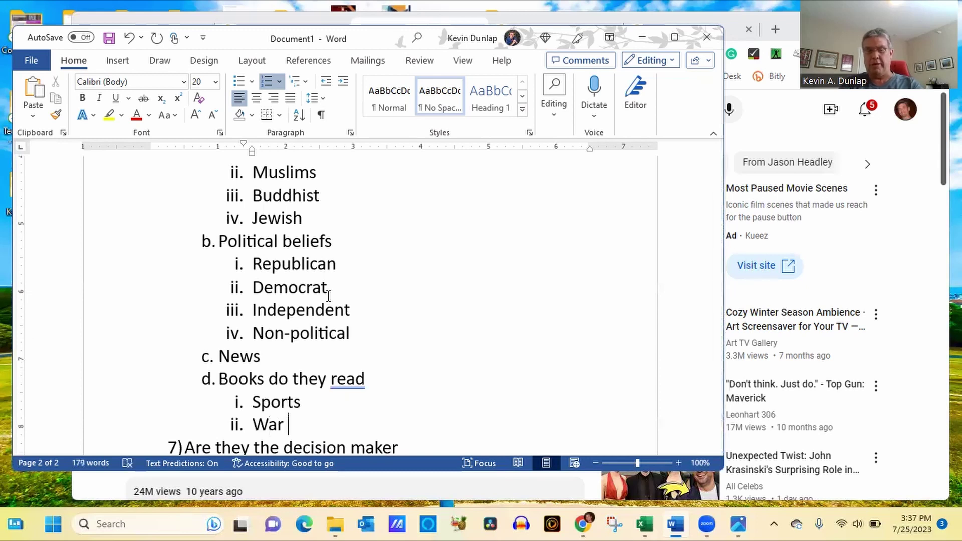
text( History)
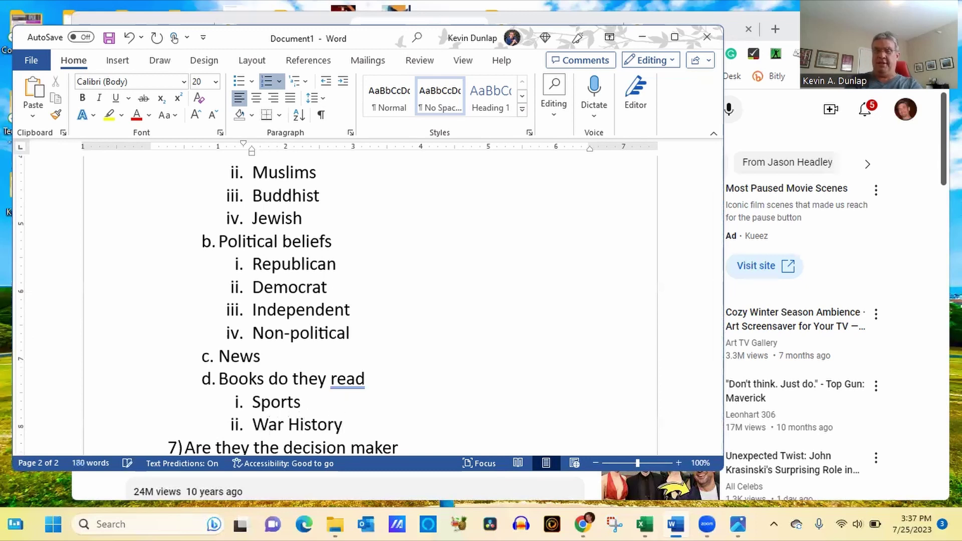
key(Return)
text(Science F)
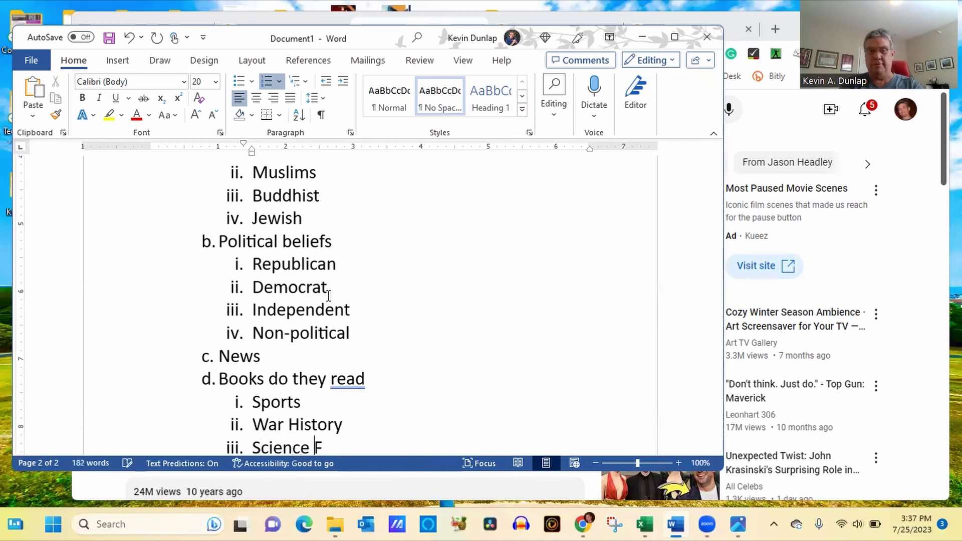
text(iction)
Add a lettered item e. reading 'Clubs or Organizations'
key(Return)
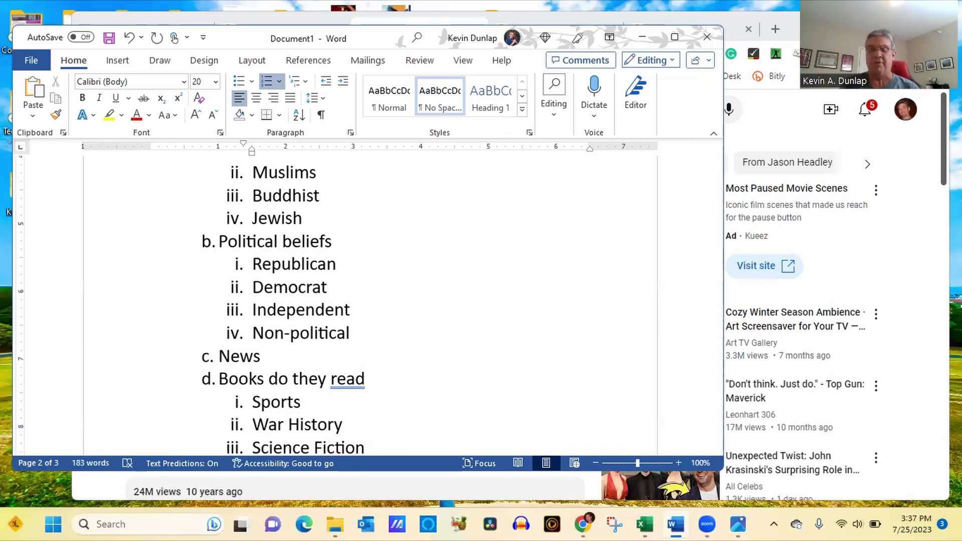
key(Return)
key(shift+Tab)
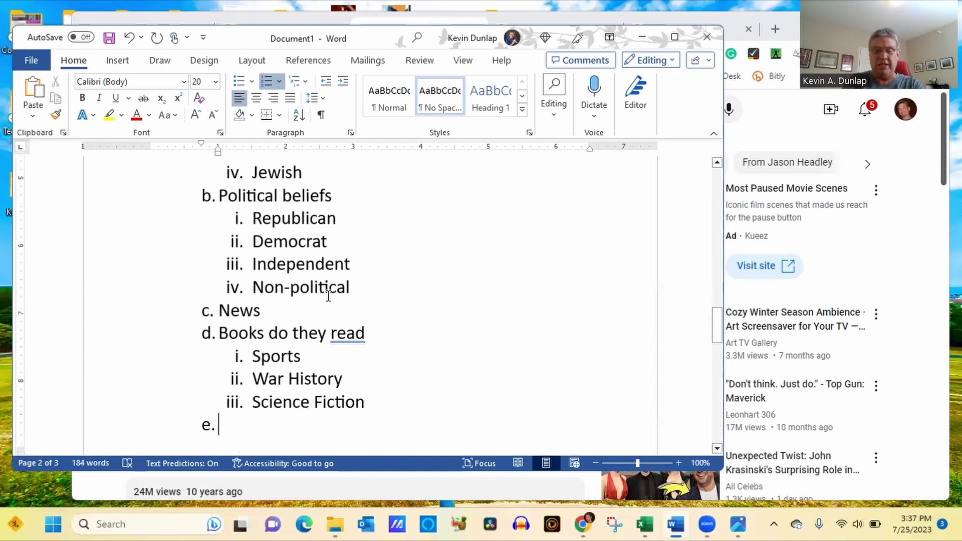
text(Clubs or Or)
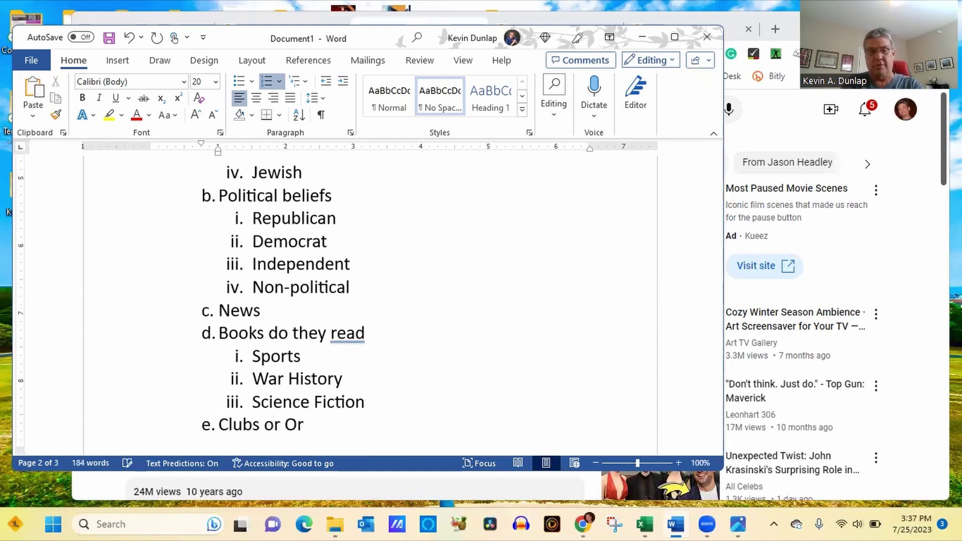
text(ganizationos)
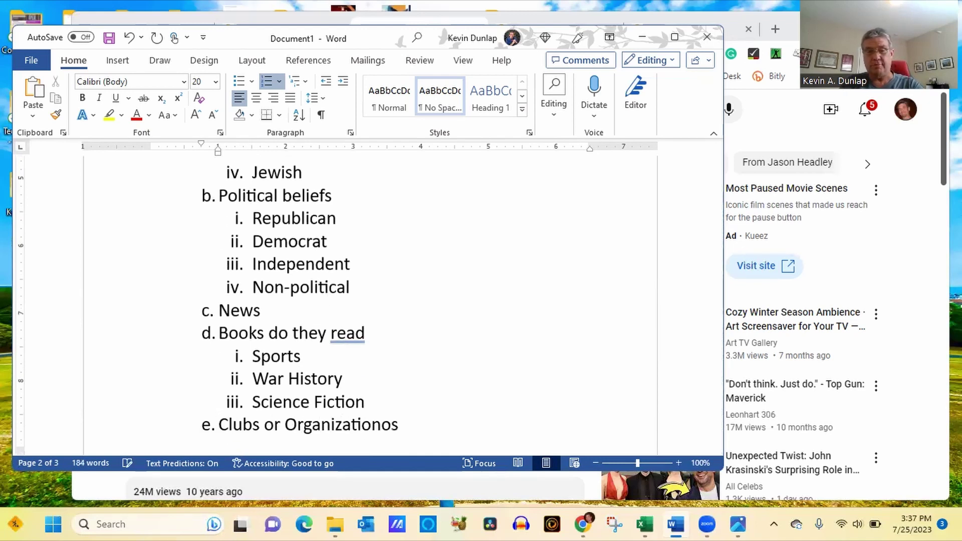
key(BackSpace)
key(BackSpace)
text(s)
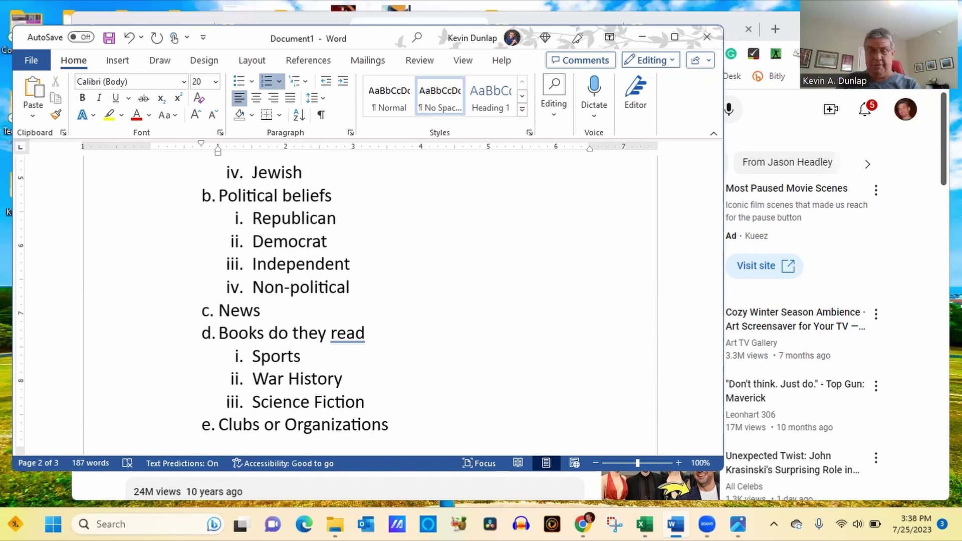
Add item f. 'Movies they watch' with the sub-item 'Superhero movies (too violent)'
key(Return)
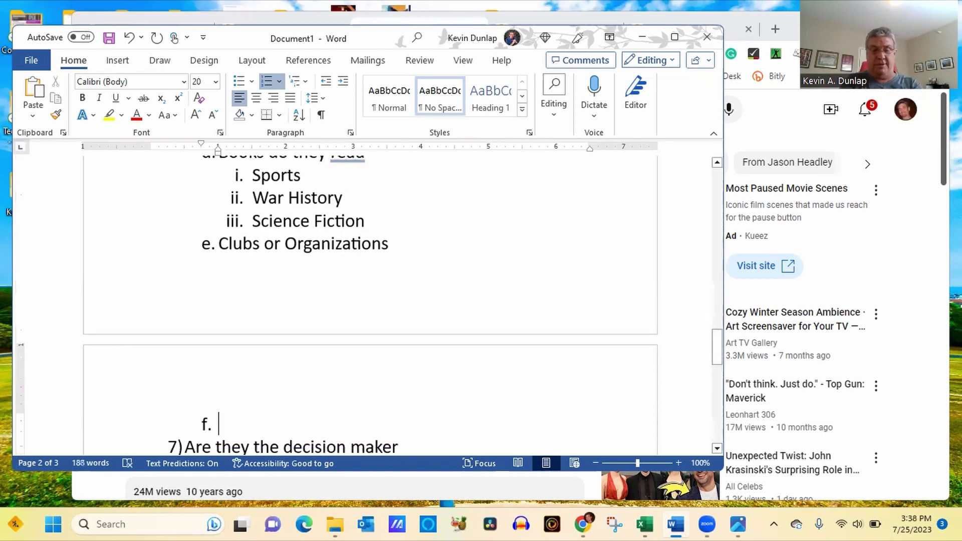
text(Movies th)
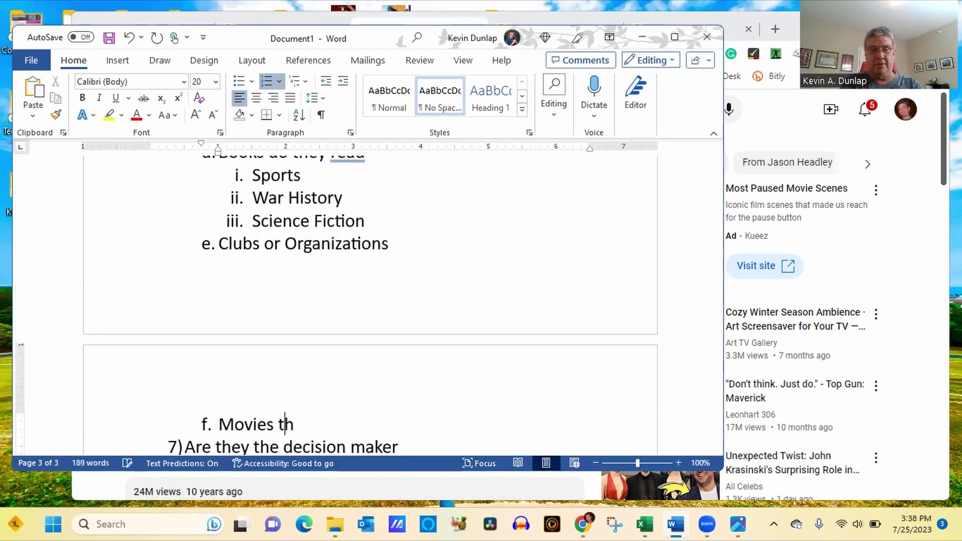
text(ey watch)
key(Return)
key(Tab)
text(Ssu)
key(BackSpace)
key(BackSpace)
text(uperhero movies)
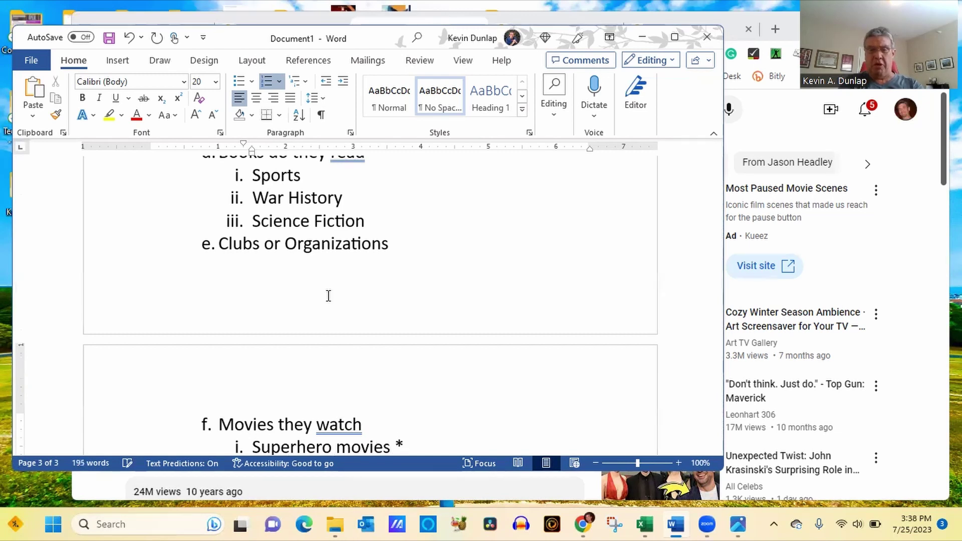
text( (too vi)
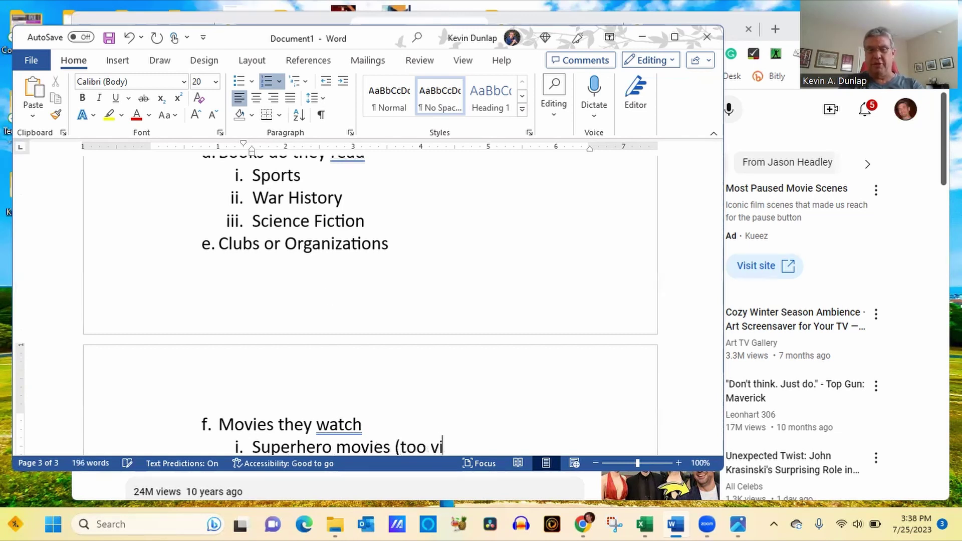
text(olent))
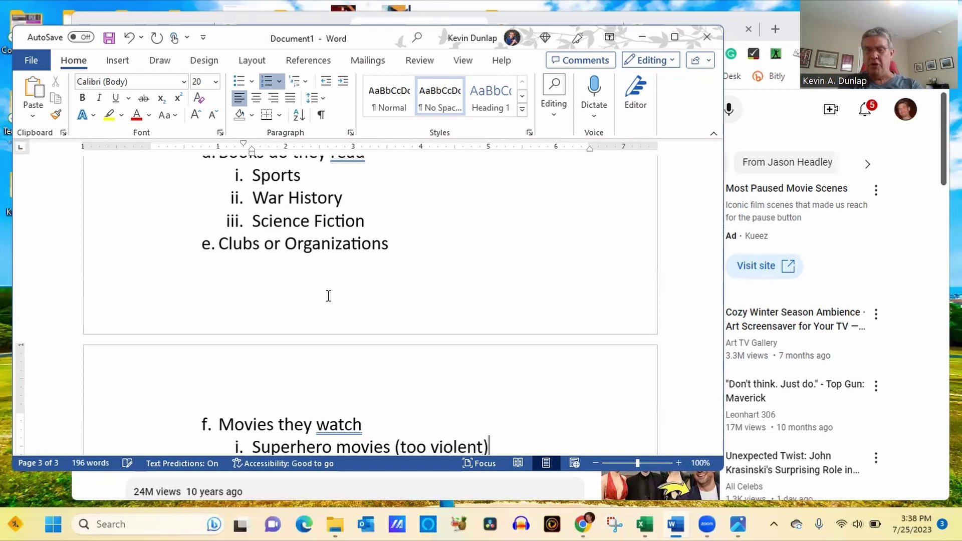
Add 'Romantic movies' as a second sub-item under Movies they watch
key(Return)
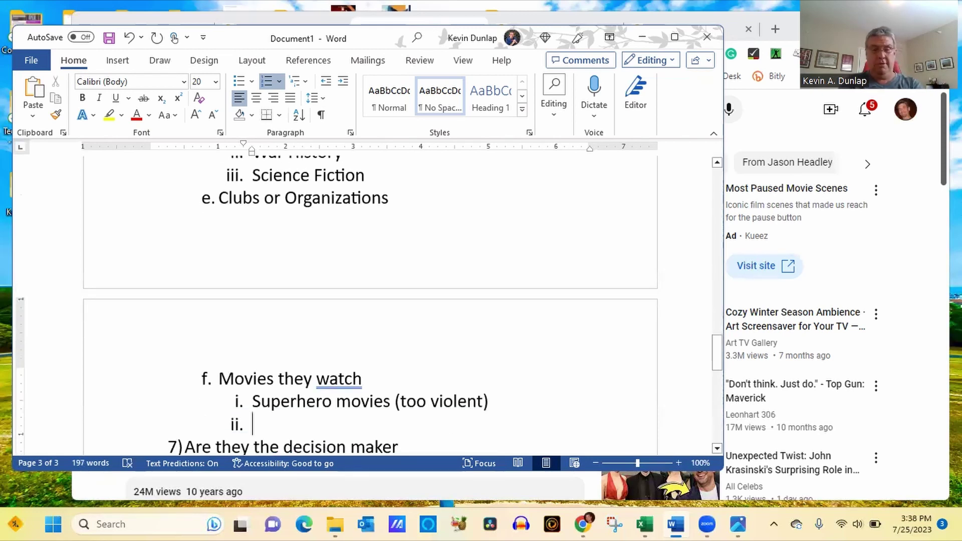
text(Romantic movies)
key(Return)
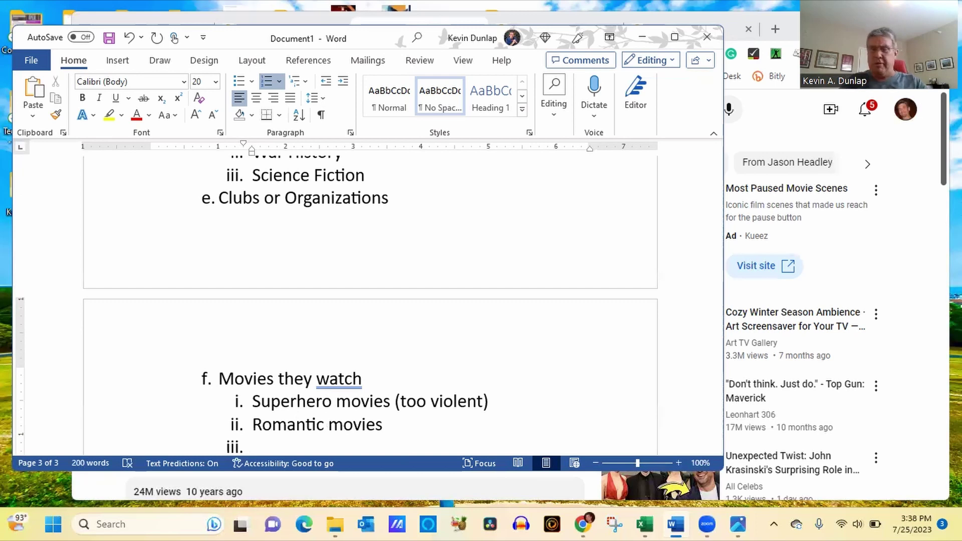
drag(717, 349, 715, 373)
click(412, 301)
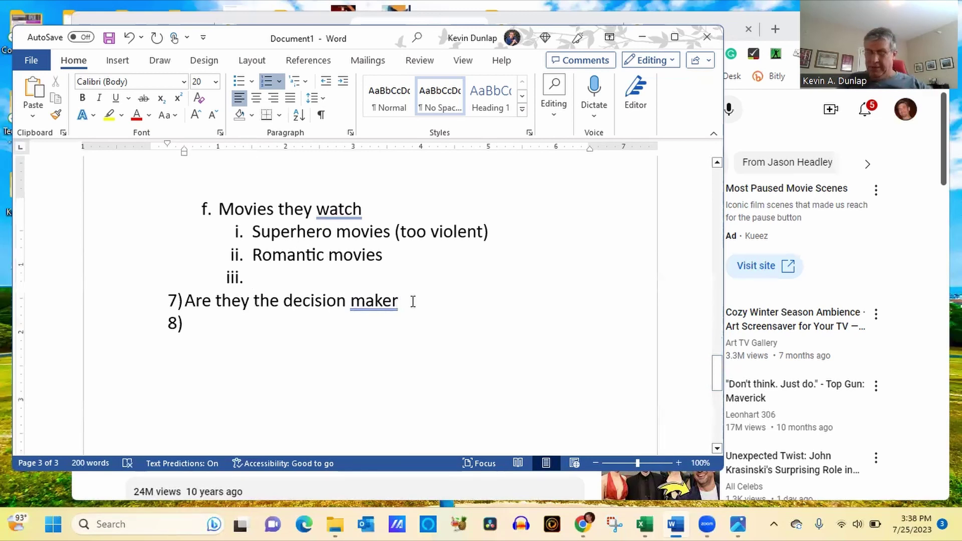
Add sub-point a. 'Married and need to ask a spouse' under item 7
key(Return)
key(Tab)
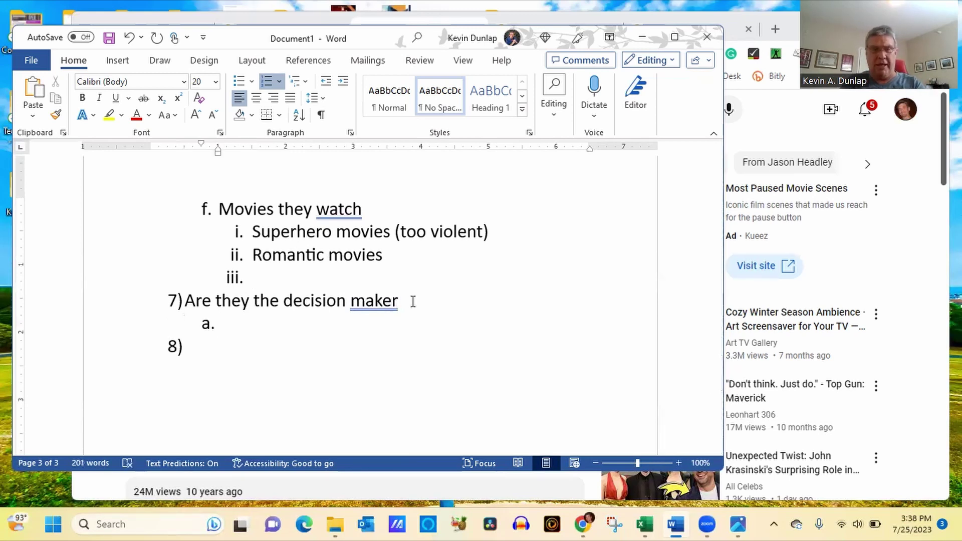
text(Married and r)
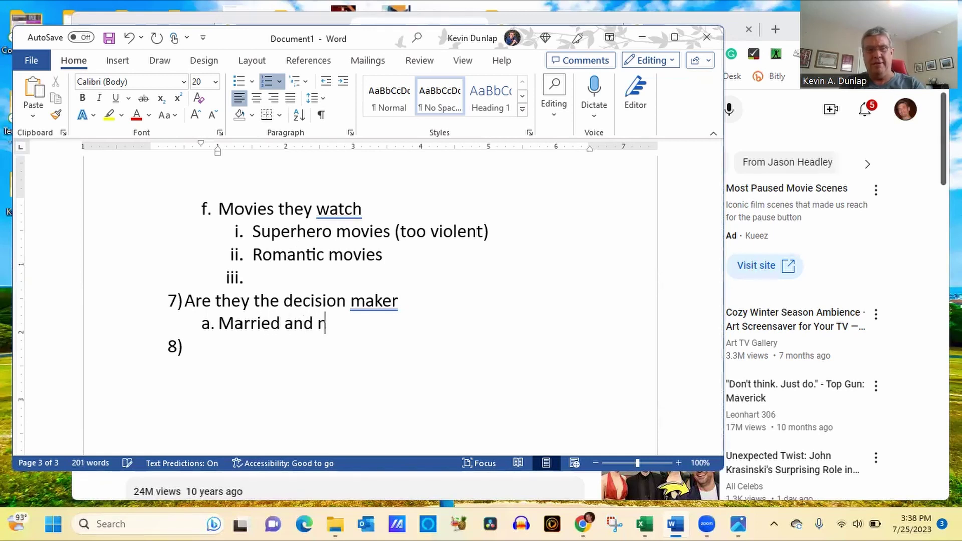
key(BackSpace)
text(need to ask a s)
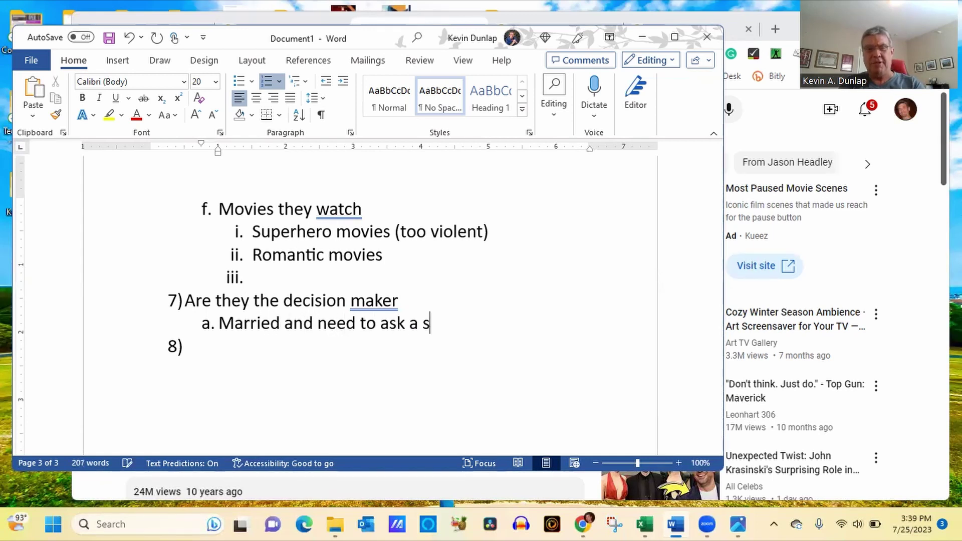
text(pouse)
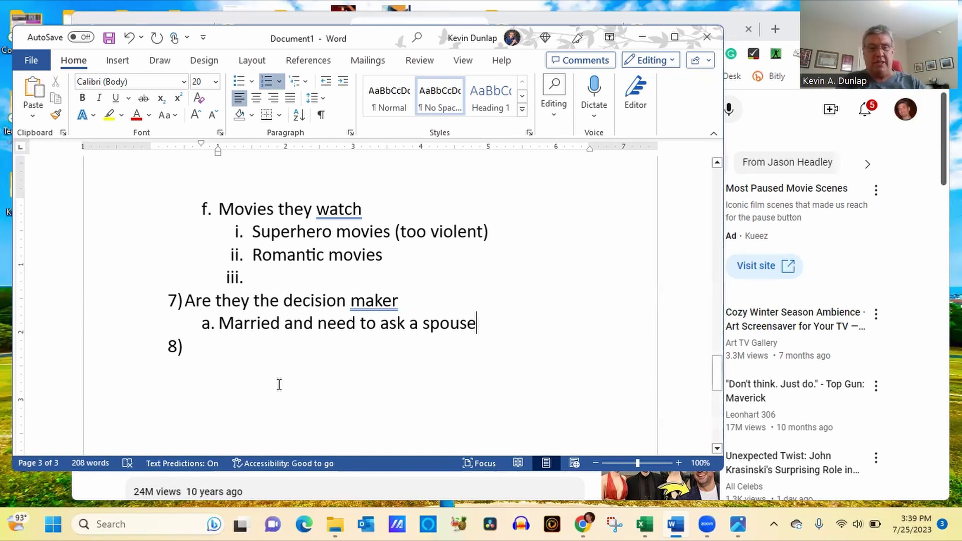
Fill the empty item 8 with 'What are their wants and needs.'
click(281, 359)
text(What ar eth)
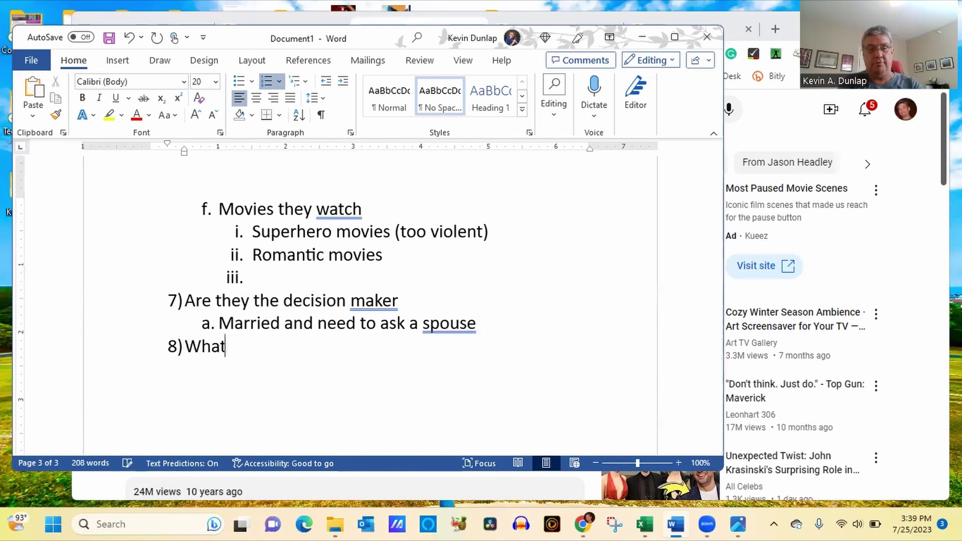
key(BackSpace)
key(BackSpace)
key(BackSpace)
key(BackSpace)
text(e their wants and needs.)
Add sub-points 'A want is something that is nice to have' and 'A need is something they must have.'
key(Return)
key(Tab)
text(A want )
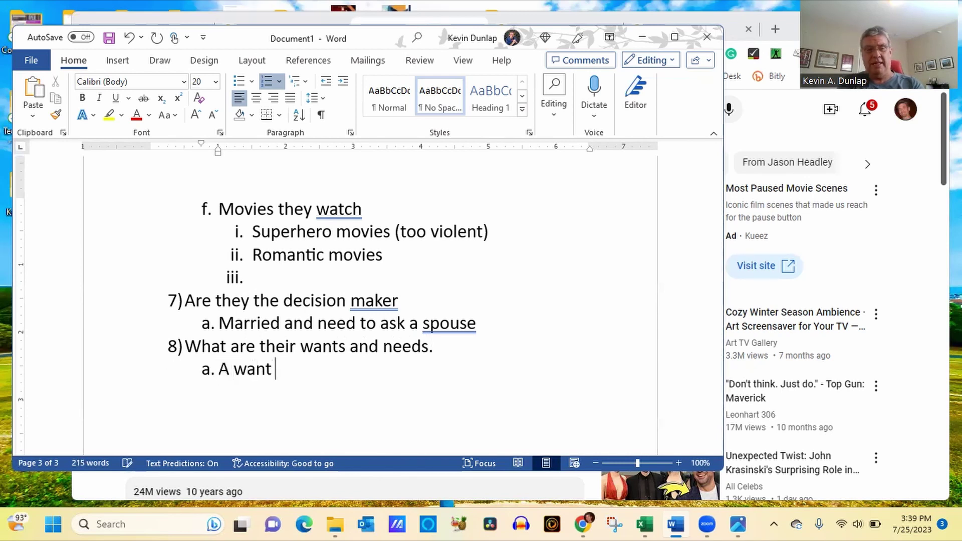
text(is something)
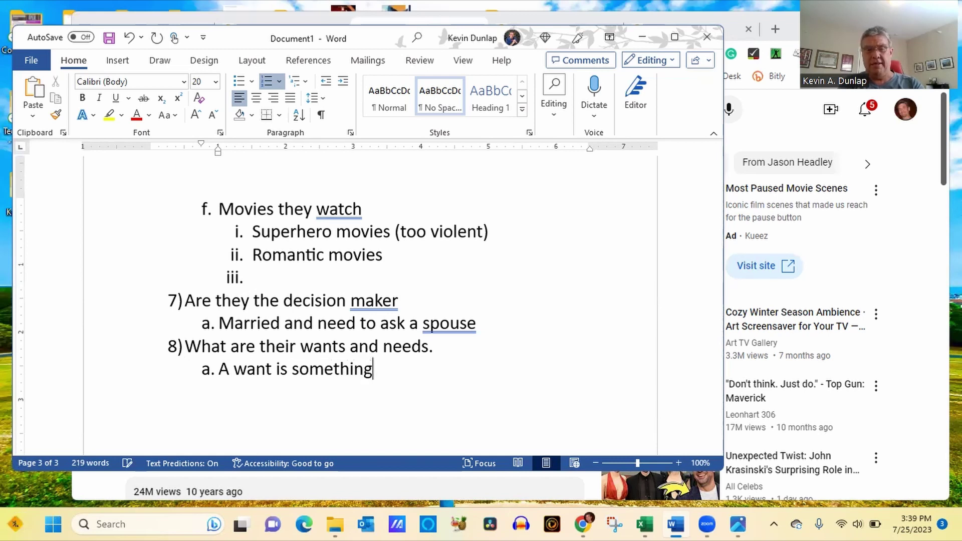
text( that is nice to have)
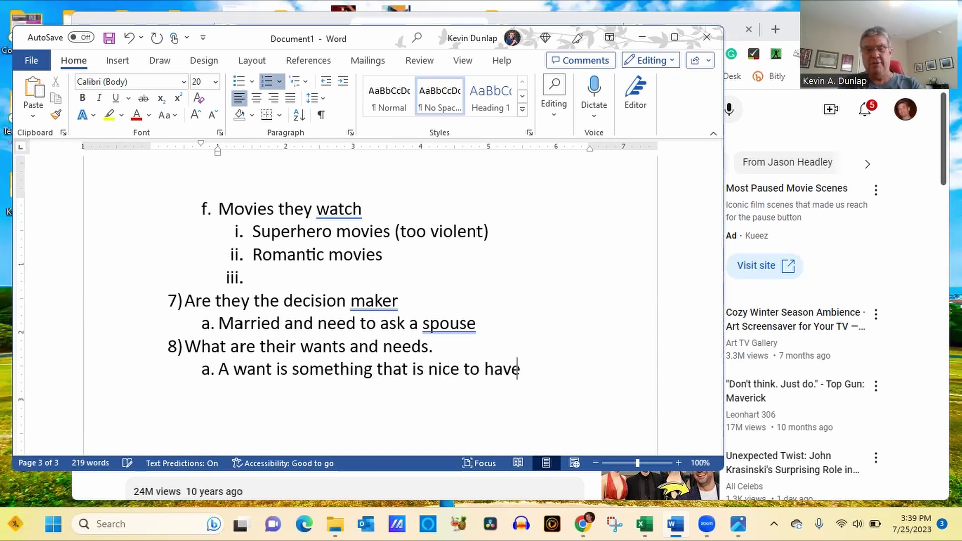
key(Return)
text(A nee)
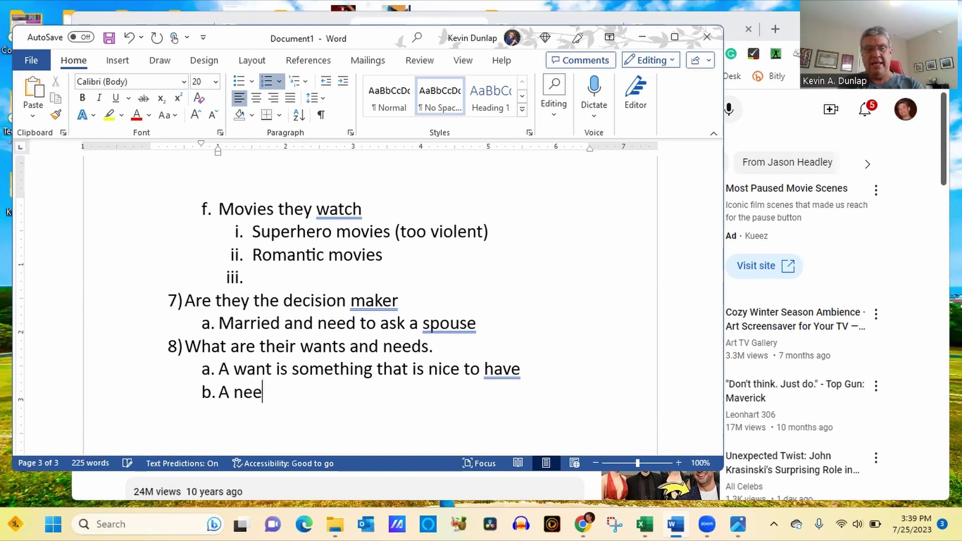
text(d is someth)
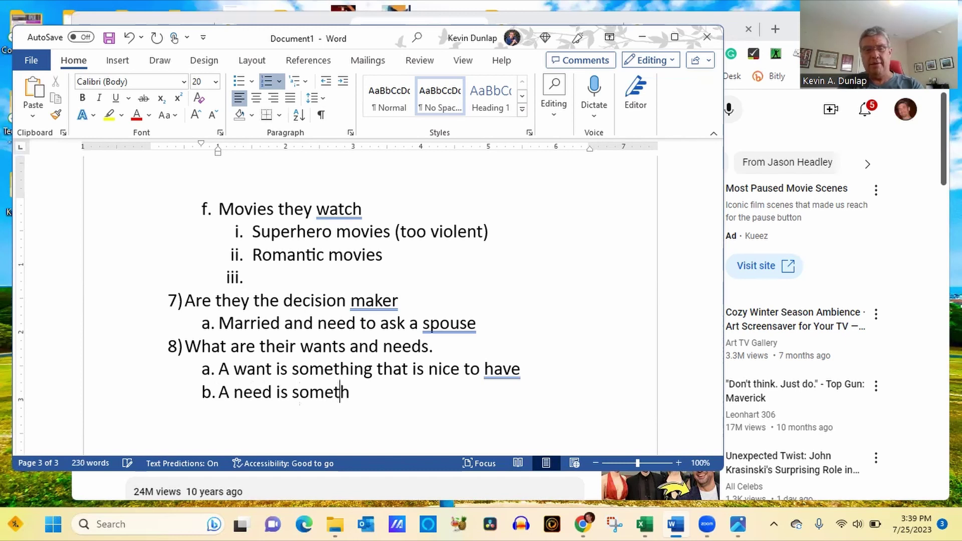
text(ing they must have.)
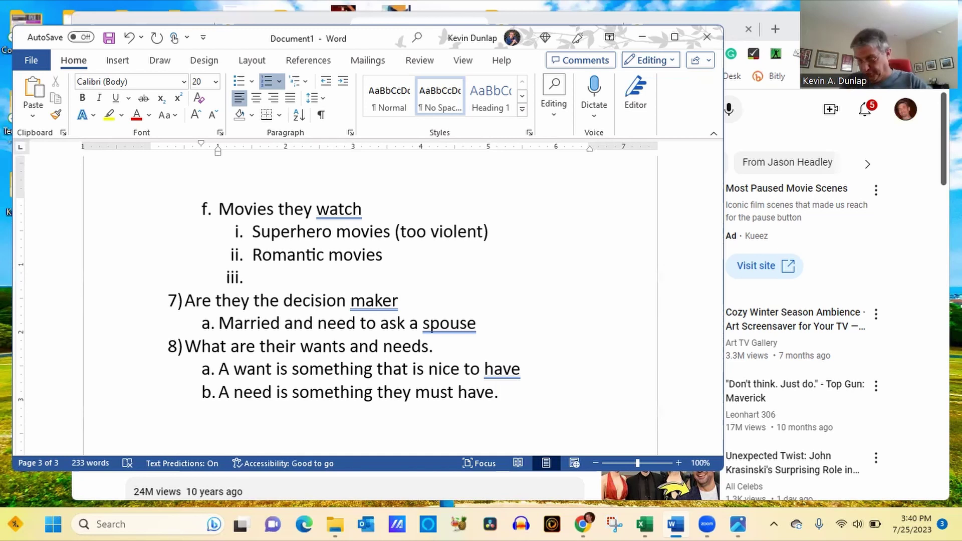
Add top-level item 9) Sexuality with sub-options Straight and LGBTQ
key(Return)
key(shift+Tab)
text(Sexuality)
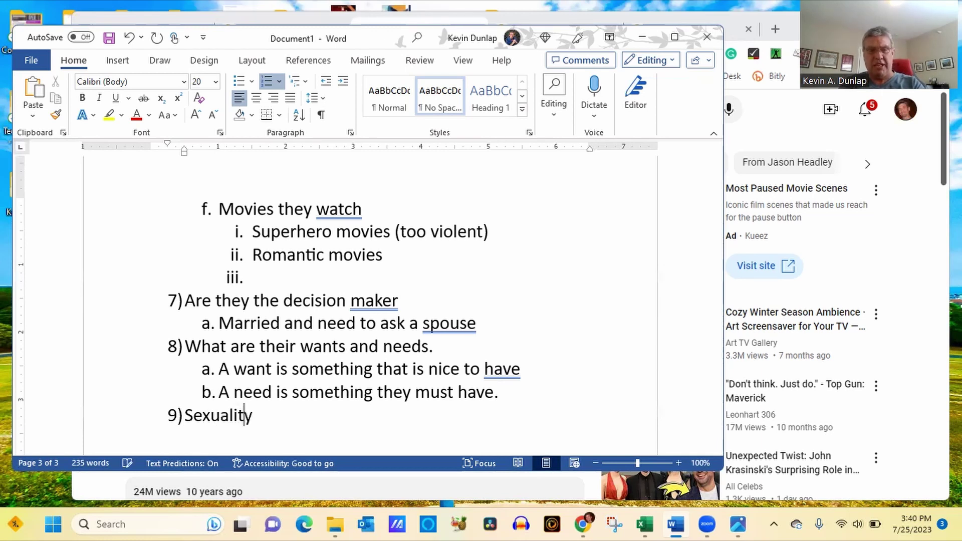
key(Return)
key(Tab)
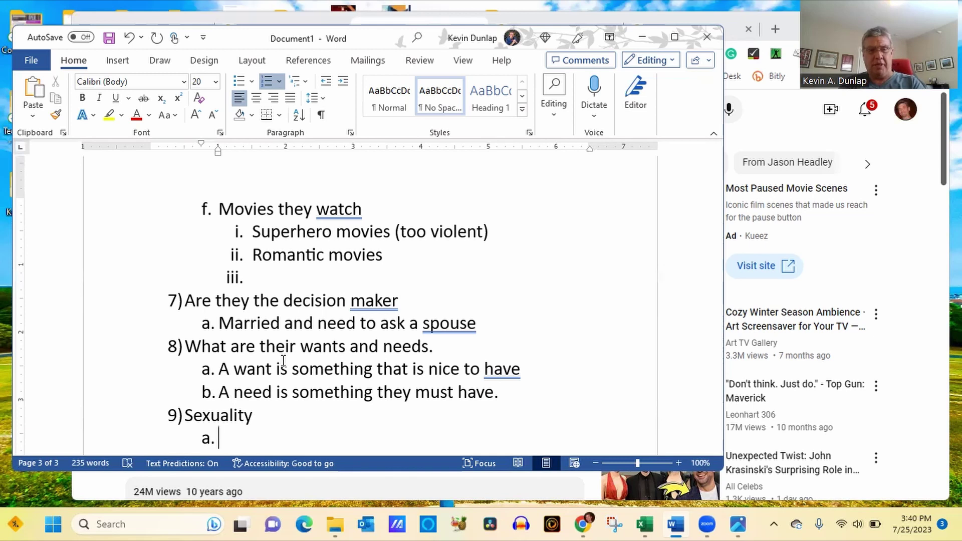
text(Strai)
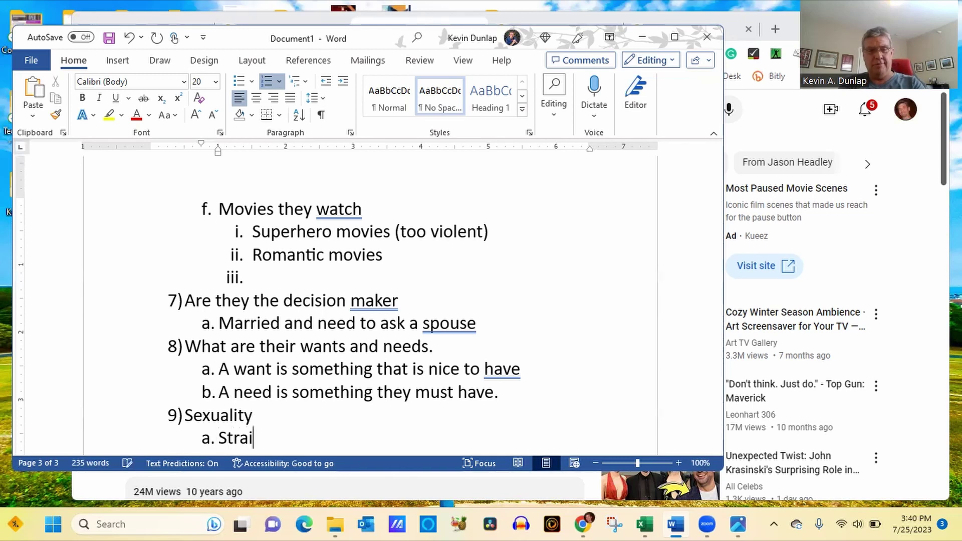
text(ght\\)
key(Return)
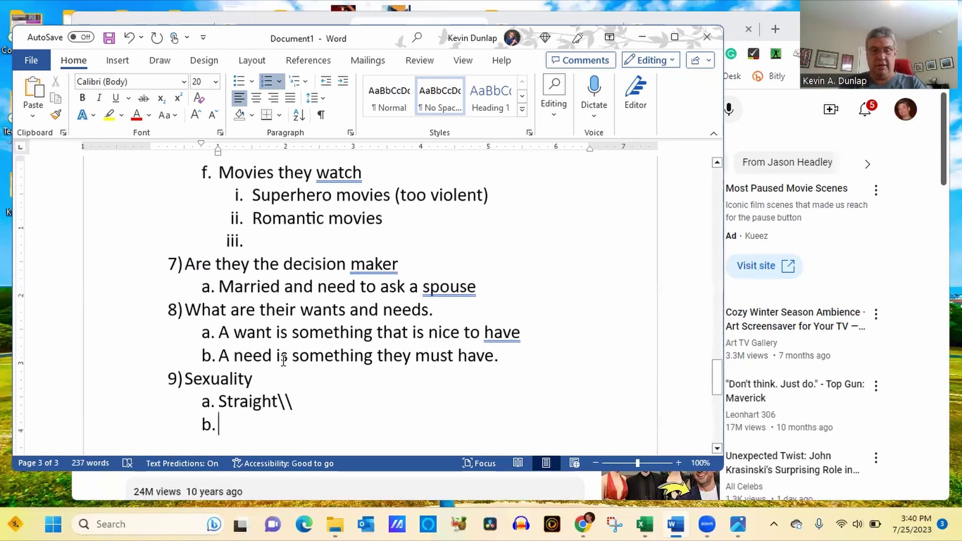
text(LGBTQ)
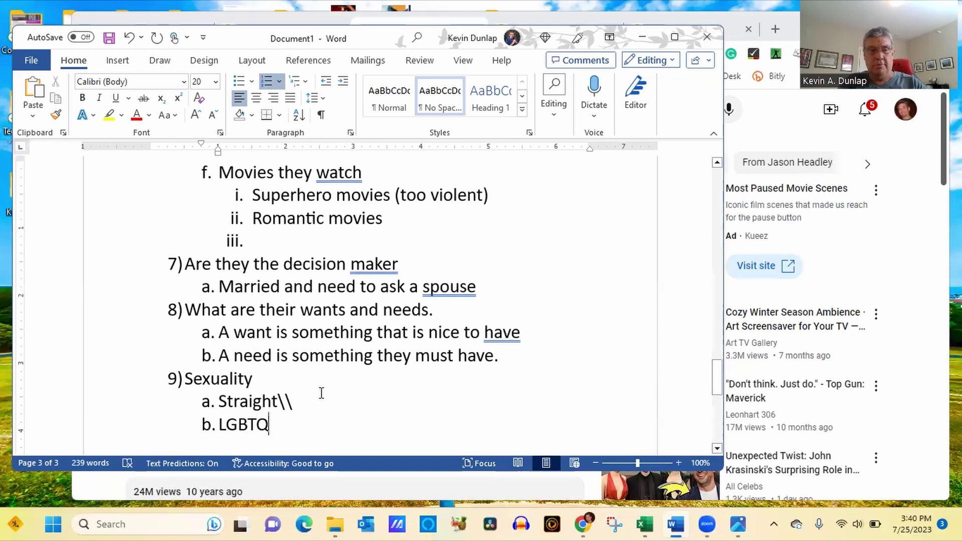
Remove the stray backslash after Straight and add 'Non-binary' as the third option
click(320, 392)
key(BackSpace)
key(BackSpace)
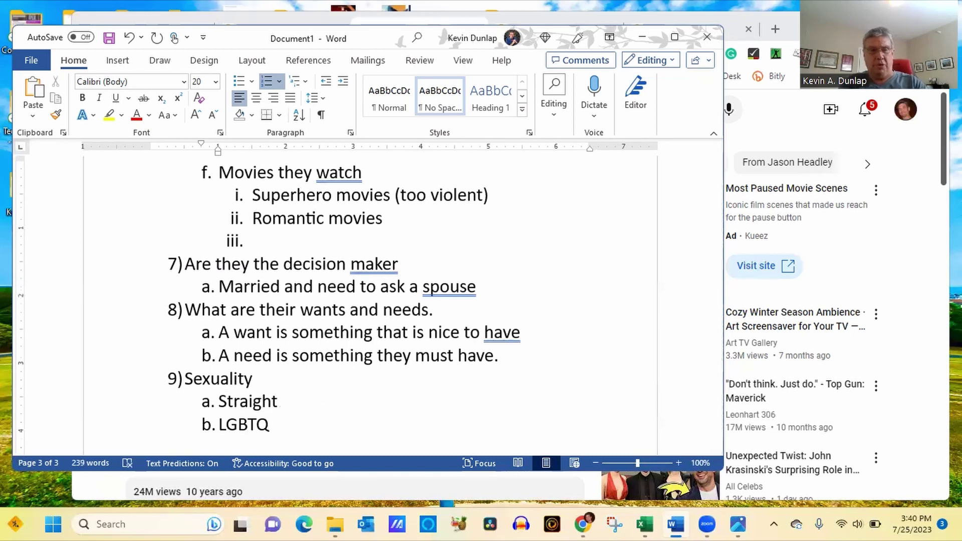
click(282, 427)
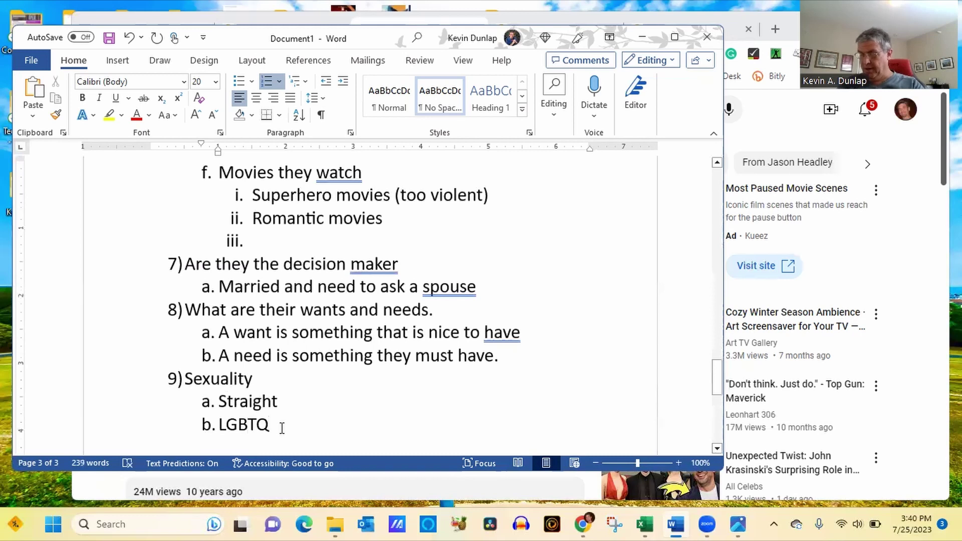
key(Return)
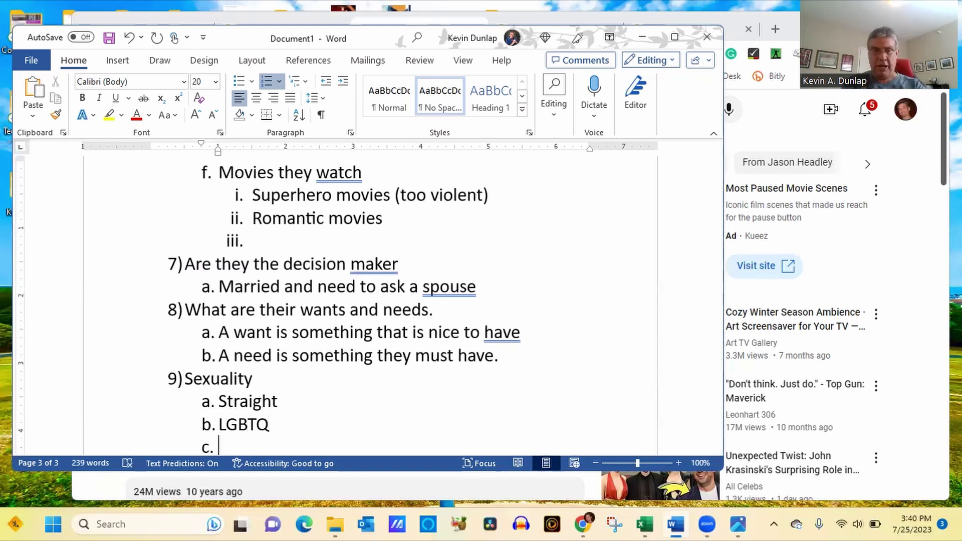
text(Non-bi)
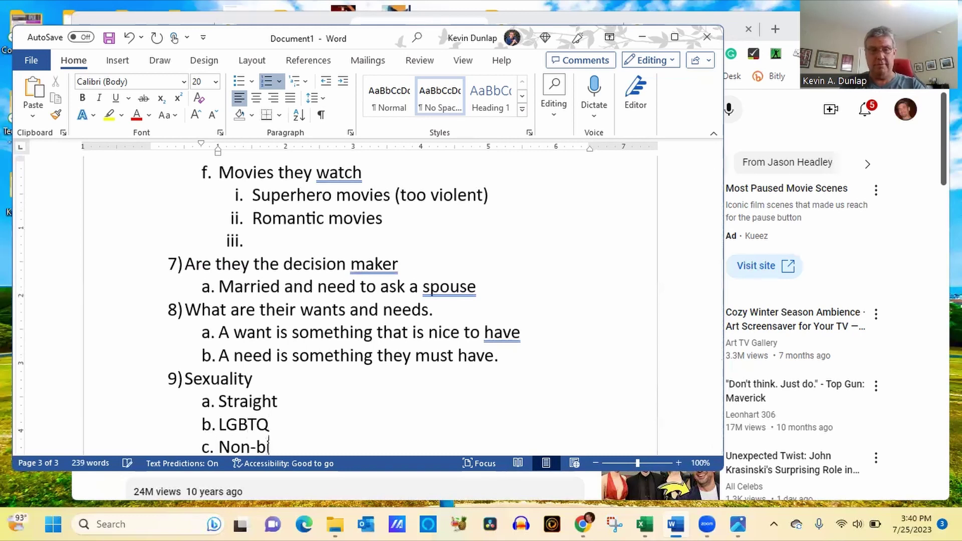
text(nary)
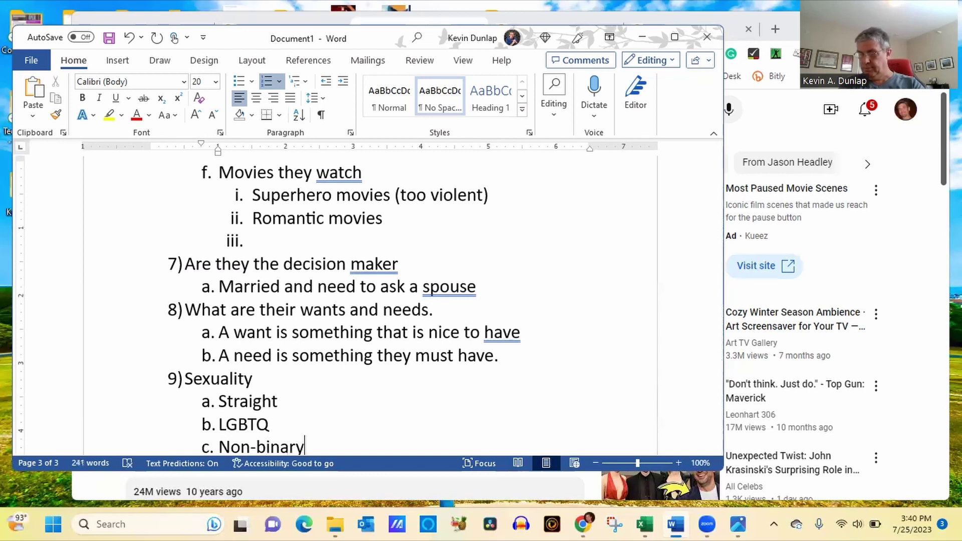
key(Return)
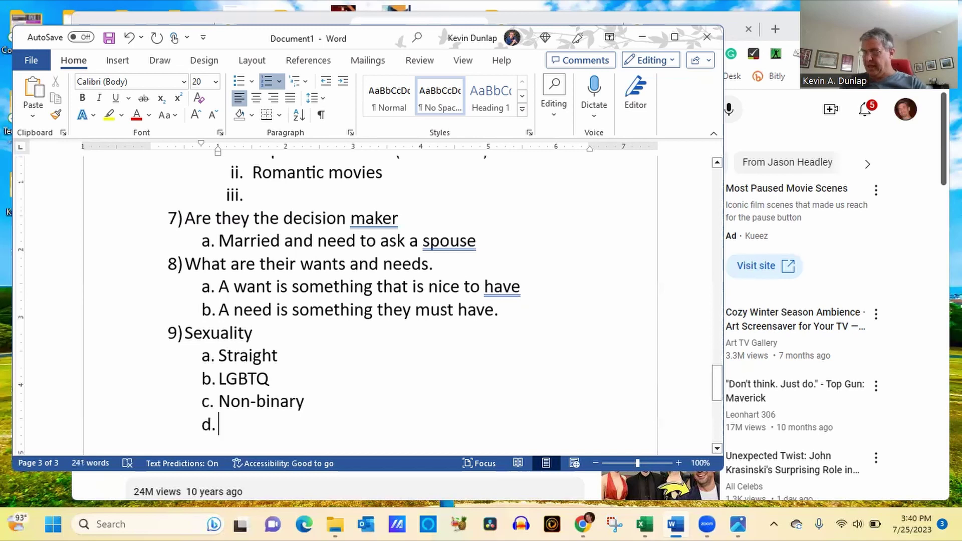
key(Return)
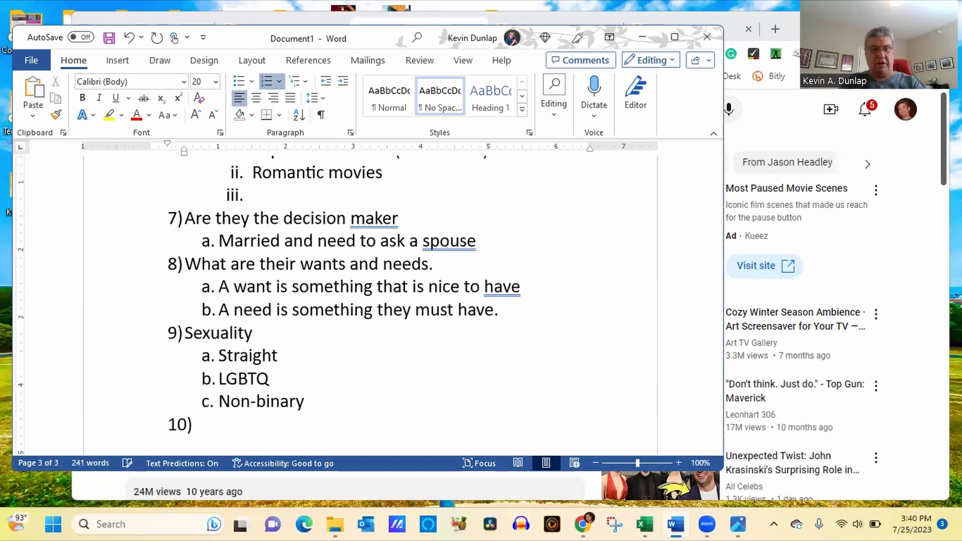
Add '10) Nationality' with sub-items Indonesia and American
key(BackSpace)
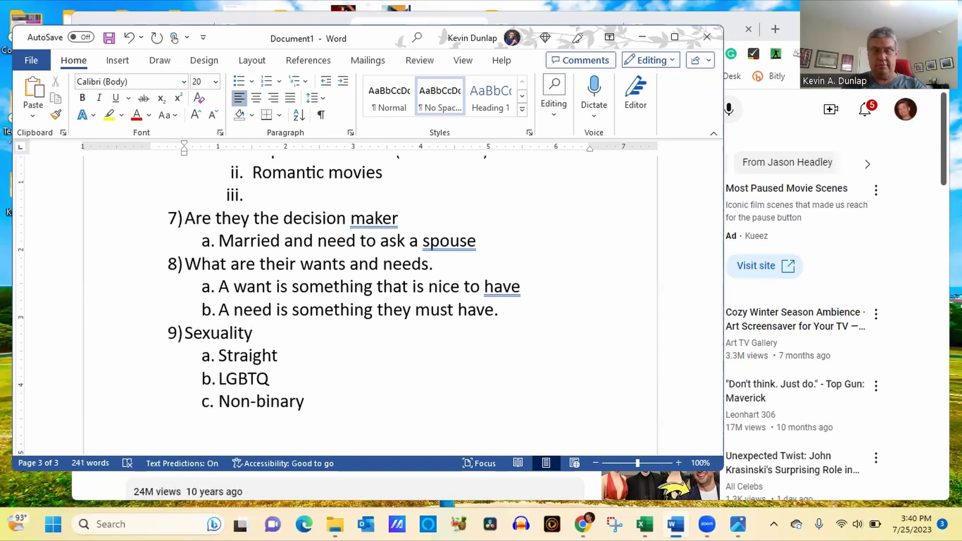
text(10) )
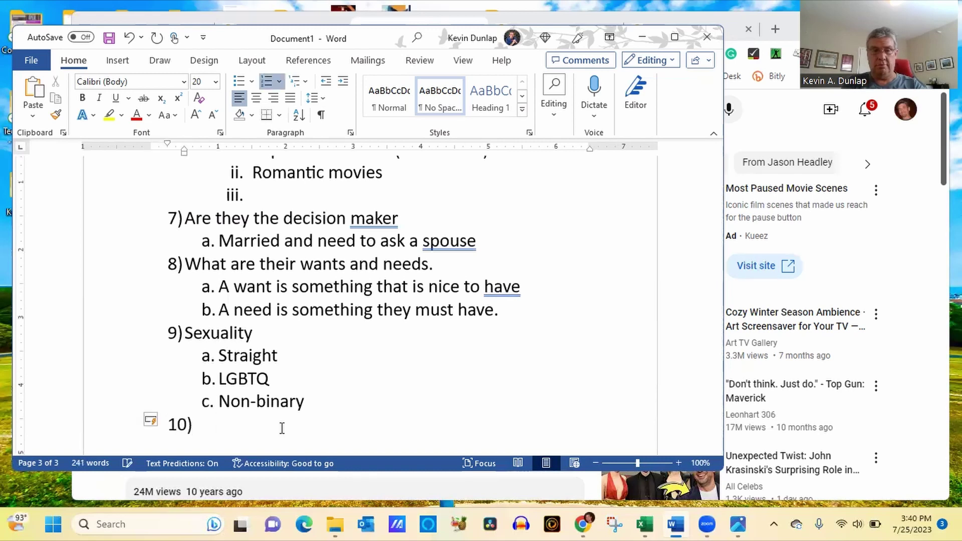
text(Nationali)
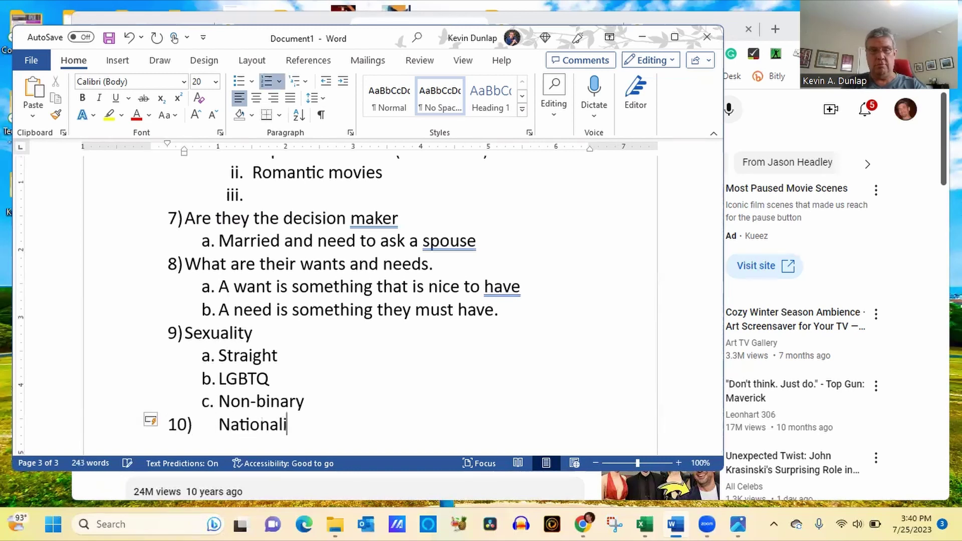
text(ty)
key(Return)
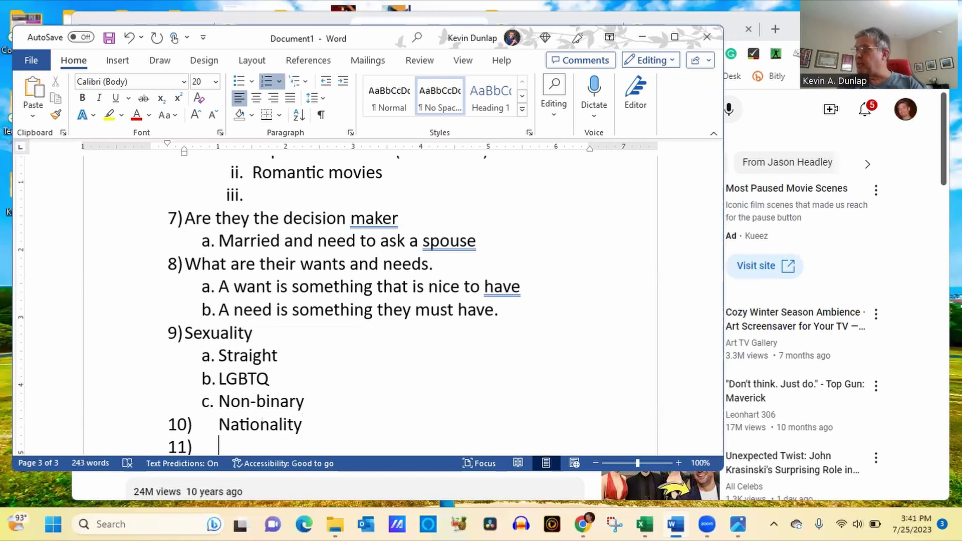
key(Tab)
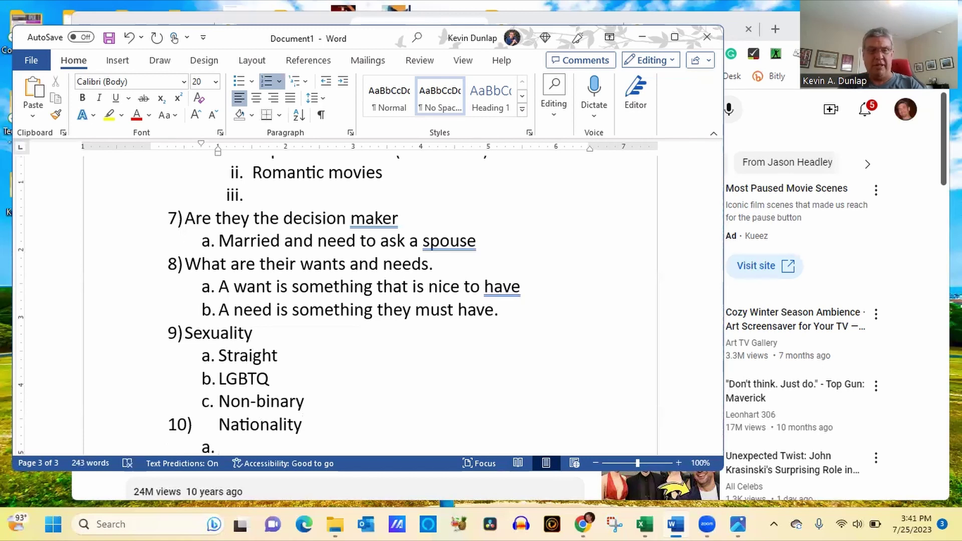
text(Indon)
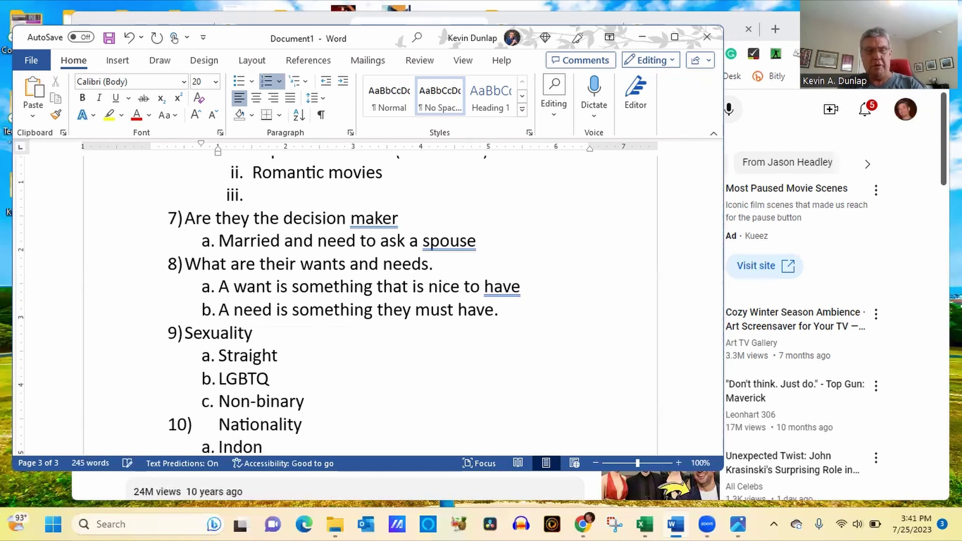
text(esia)
key(Return)
text(American)
Add Russian, Brit and Auzzie under Nationality, then clear the extra 11) numbering
key(Return)
text(Russian)
key(Return)
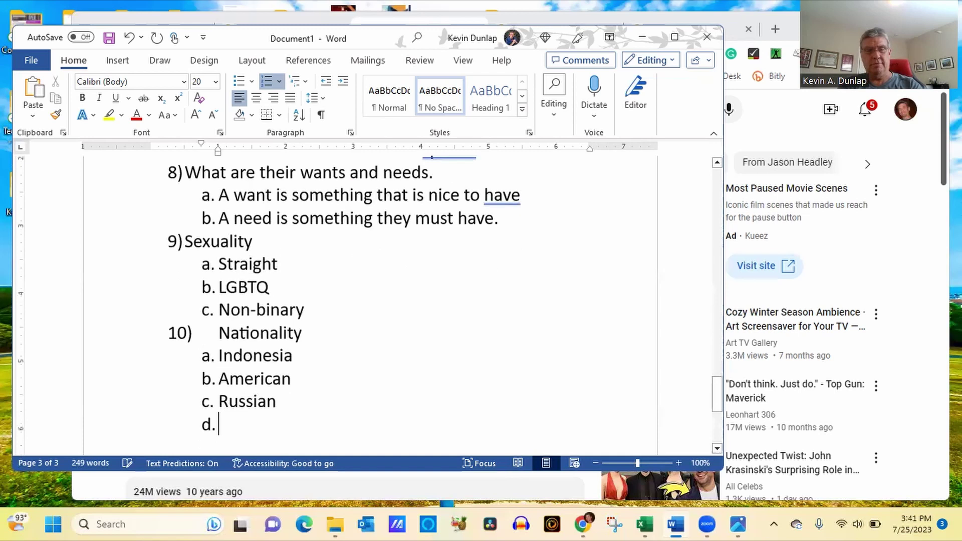
text(Brit)
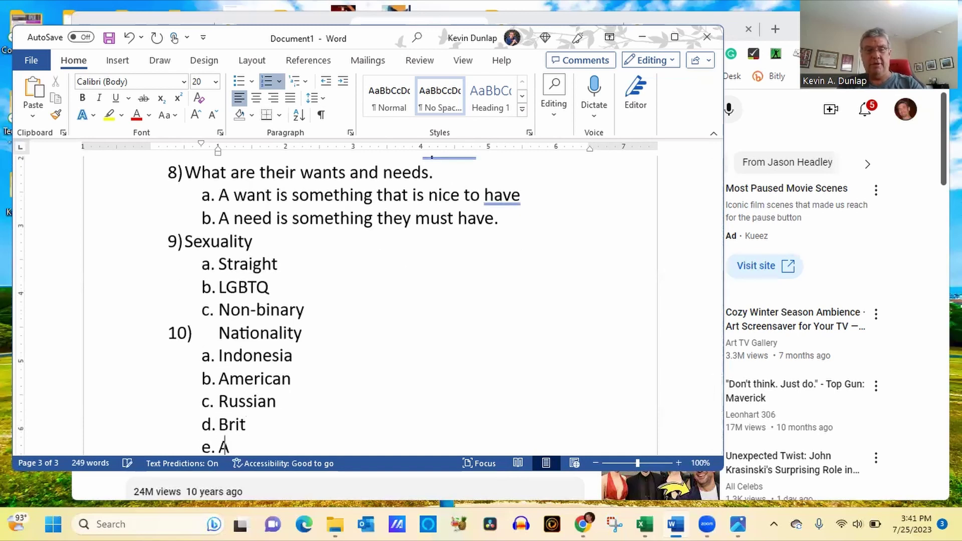
text(uzzine)
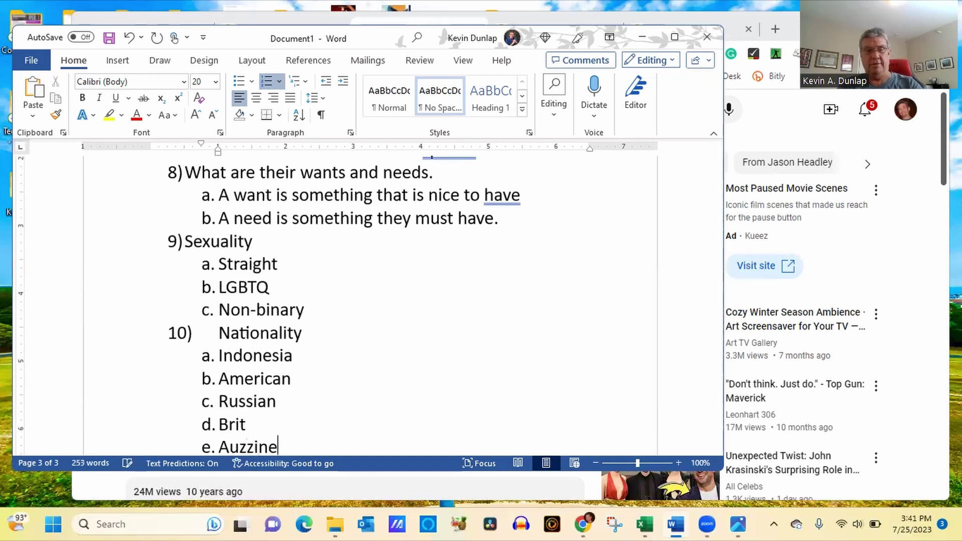
key(BackSpace)
key(BackSpace)
key(BackSpace)
text(ie)
key(Return)
key(shift+Tab)
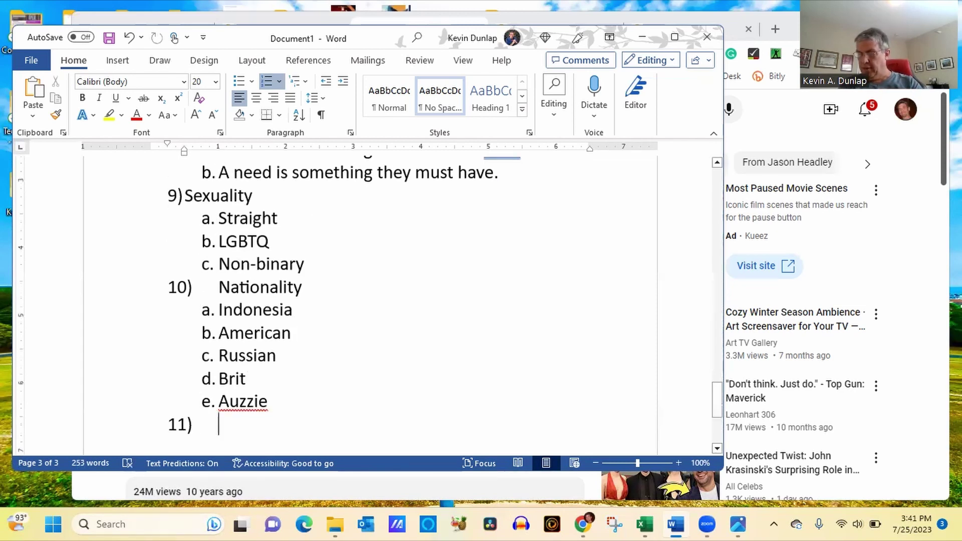
text(Per)
key(BackSpace)
key(BackSpace)
key(BackSpace)
key(BackSpace)
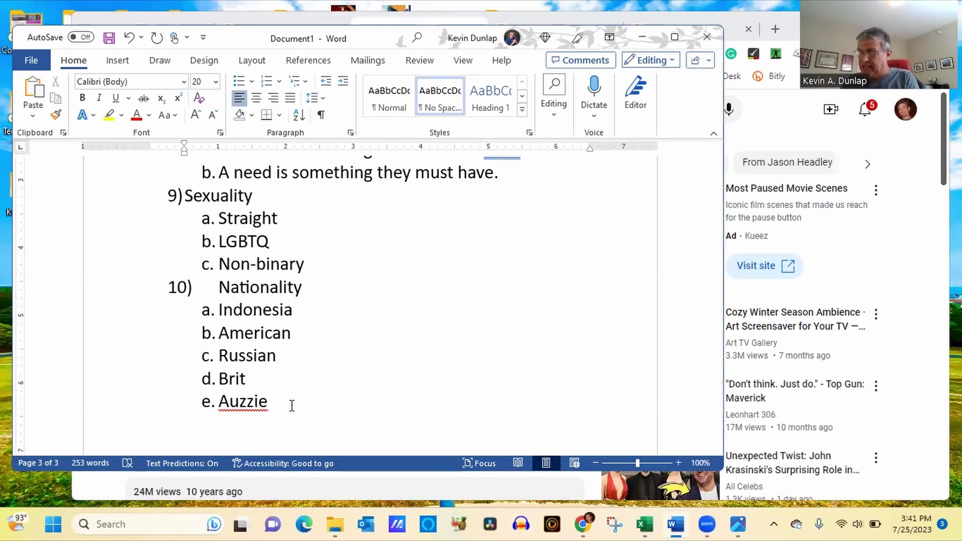
Type the heading 'Self Defined Labels' on a fresh line
key(Return)
key(Return)
key(Return)
text(Self D)
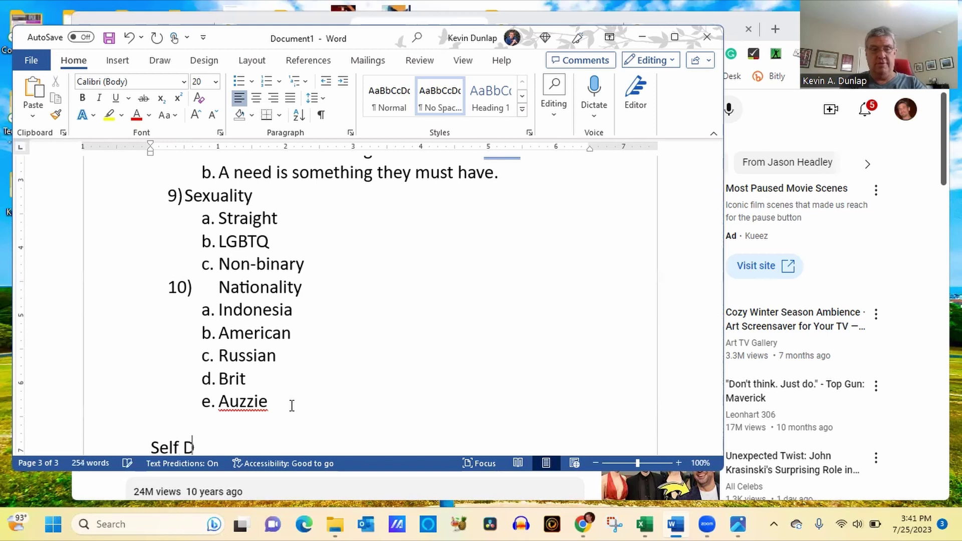
text(efined Labels)
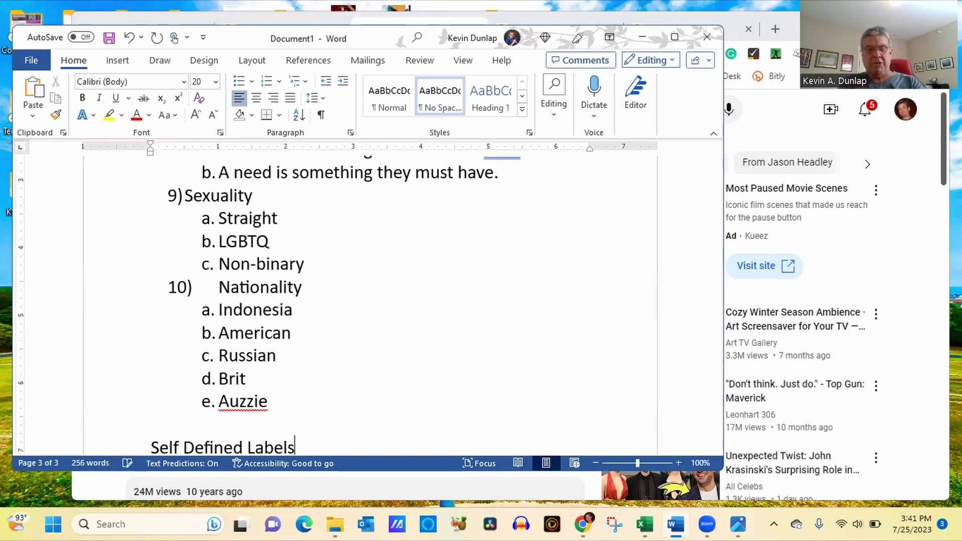
key(Return)
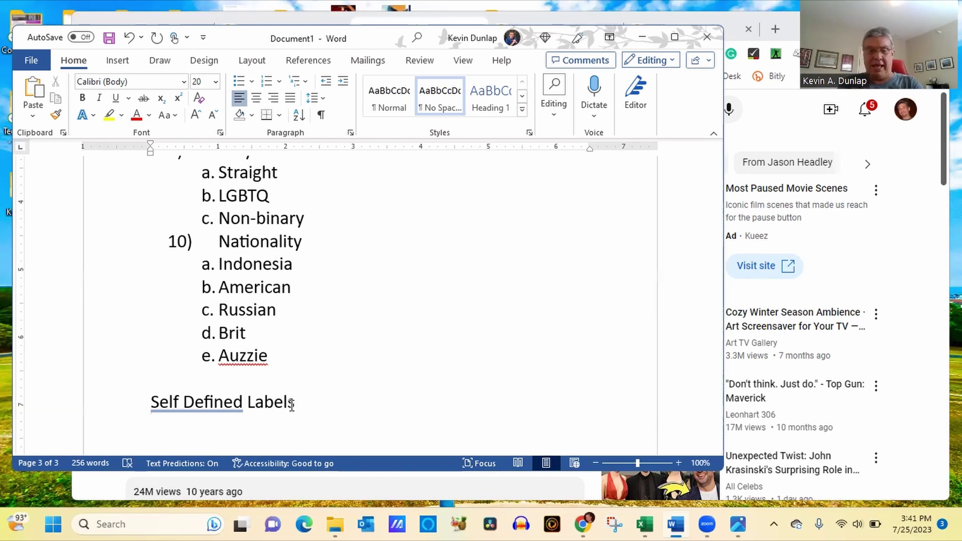
Add a bullet reading 'Mother / Father / Son /Daughter / Grandparent / Grandchild'
text(* o)
key(BackSpace)
text(Moterh)
key(BackSpace)
key(BackSpace)
key(BackSpace)
text(her /)
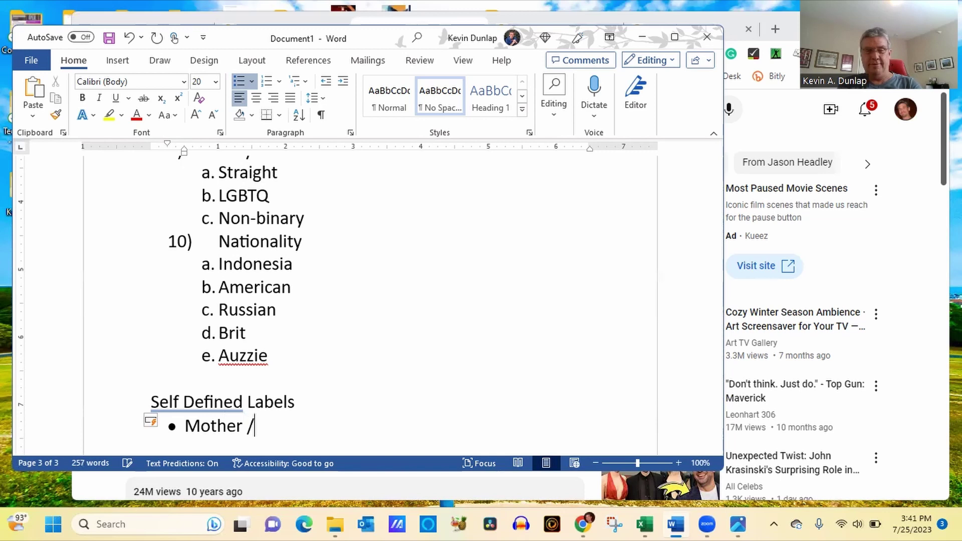
text( Father)
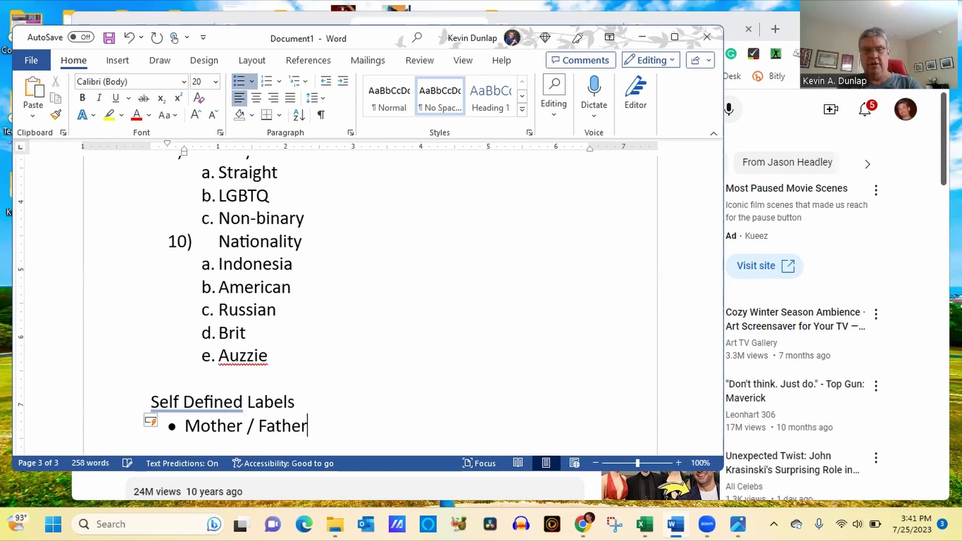
text( / Son )
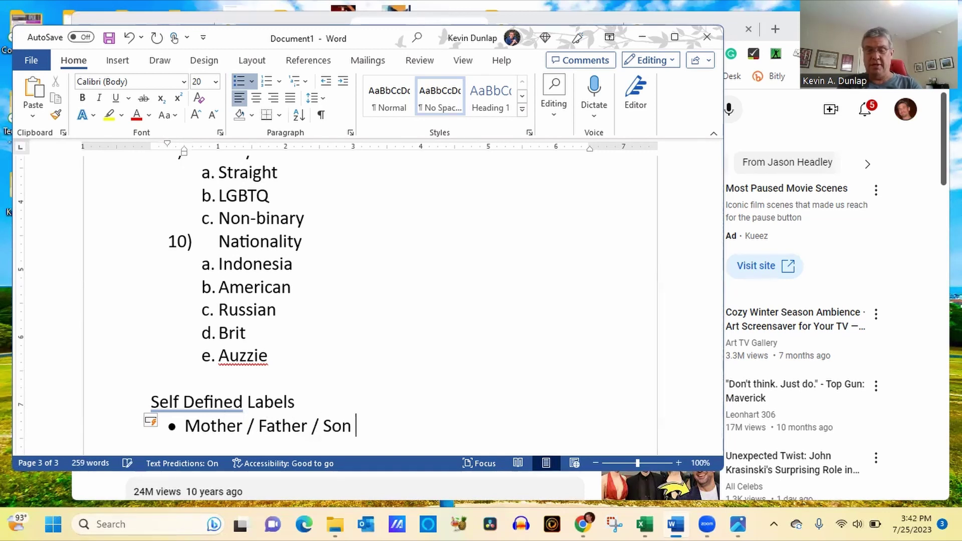
text(/Daughe)
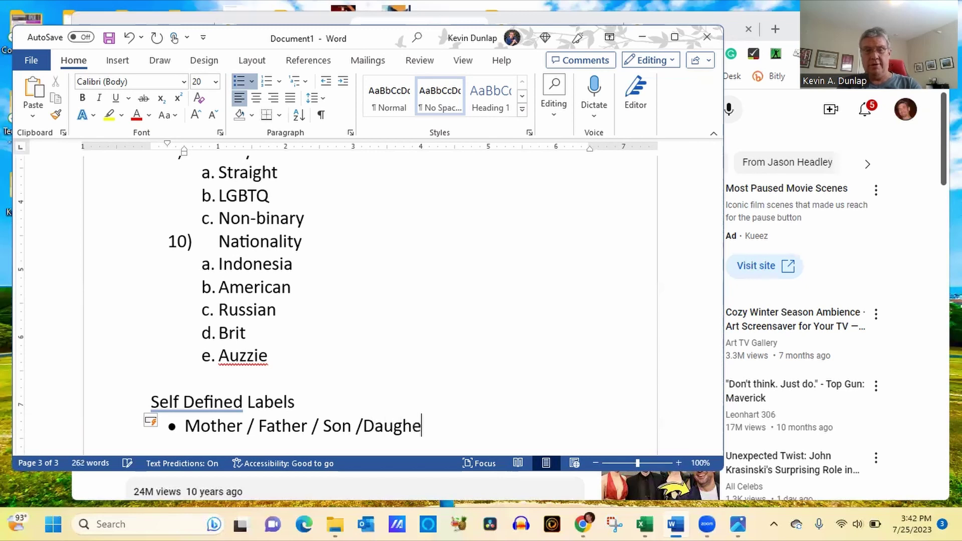
key(BackSpace)
text(ter / )
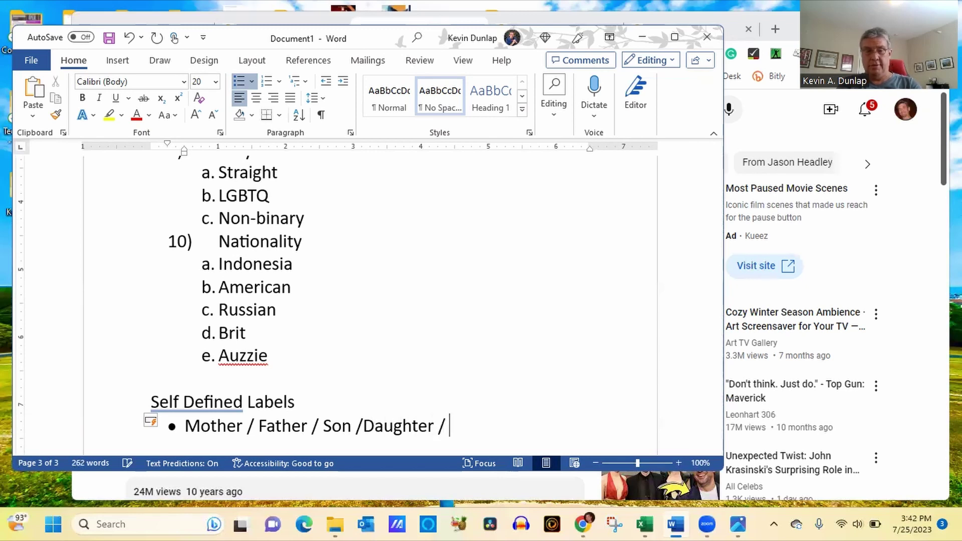
text(Grandpar)
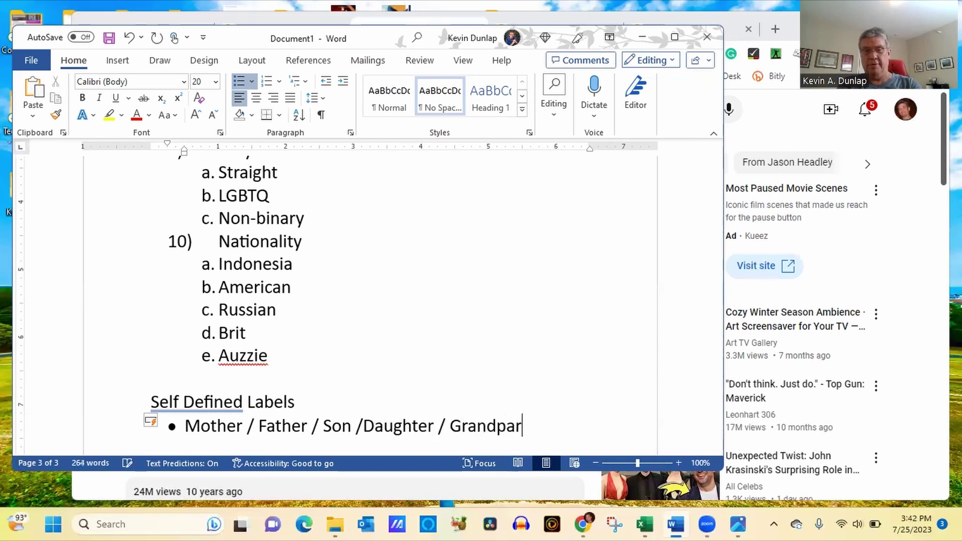
text(ent / G)
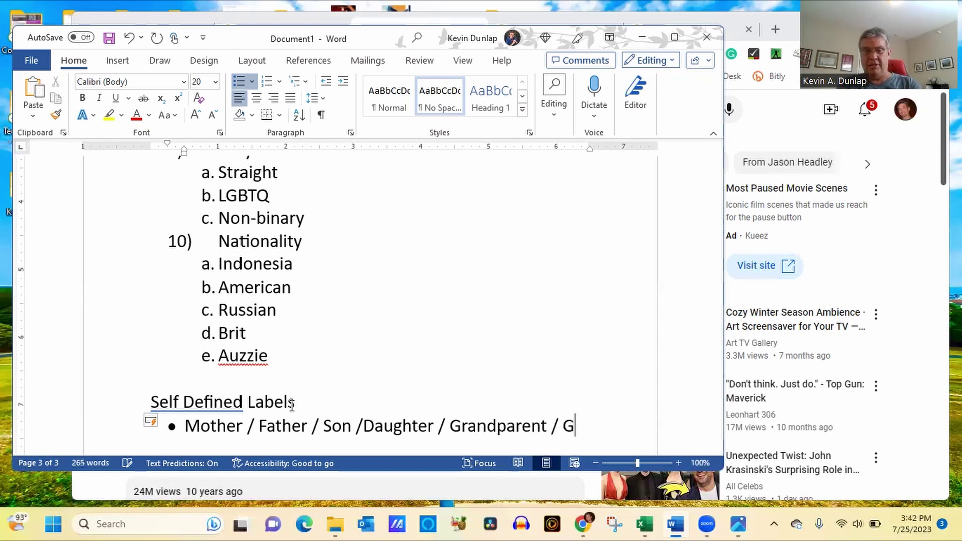
text(rahd)
key(BackSpace)
key(BackSpace)
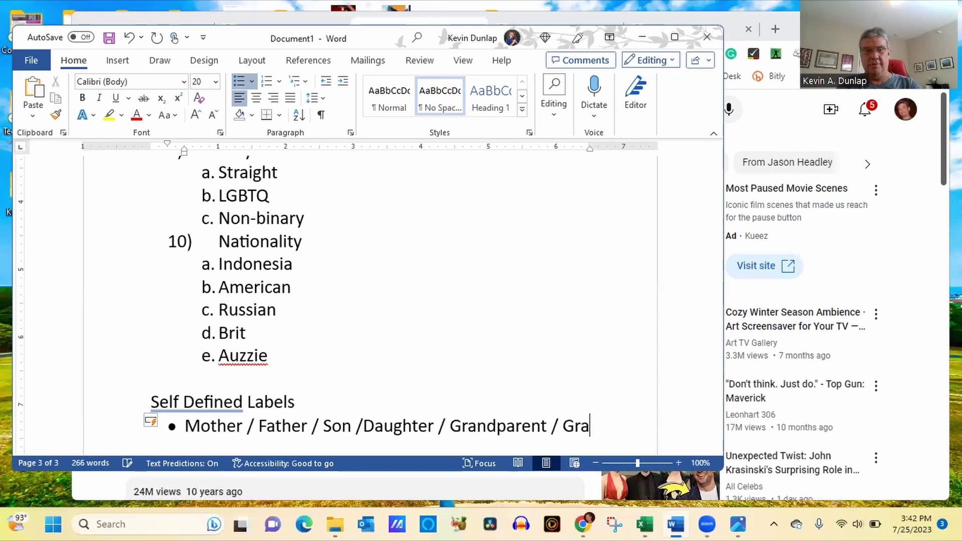
text(ndchild)
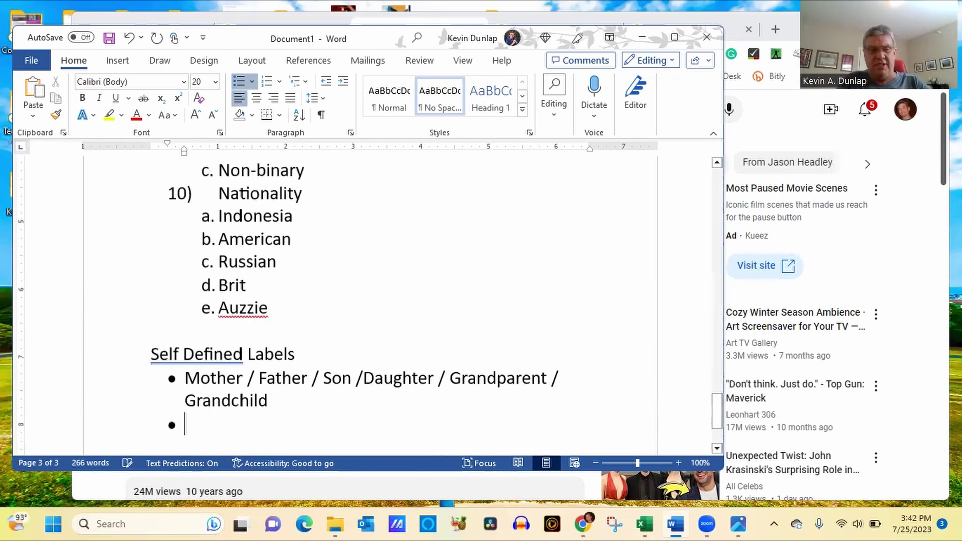
key(Return)
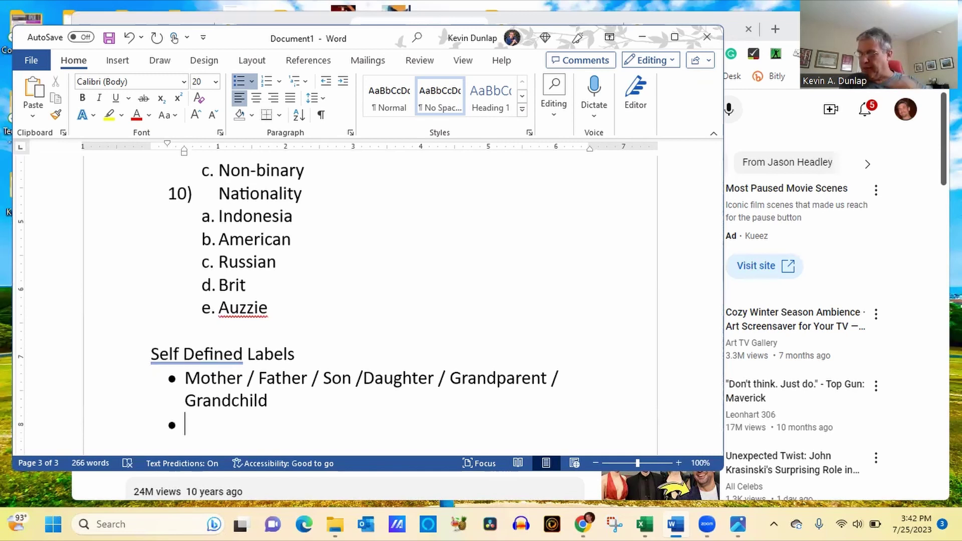
Fill the empty second bullet with 'Religion – Atheist / Agnostic'
text(Religion')
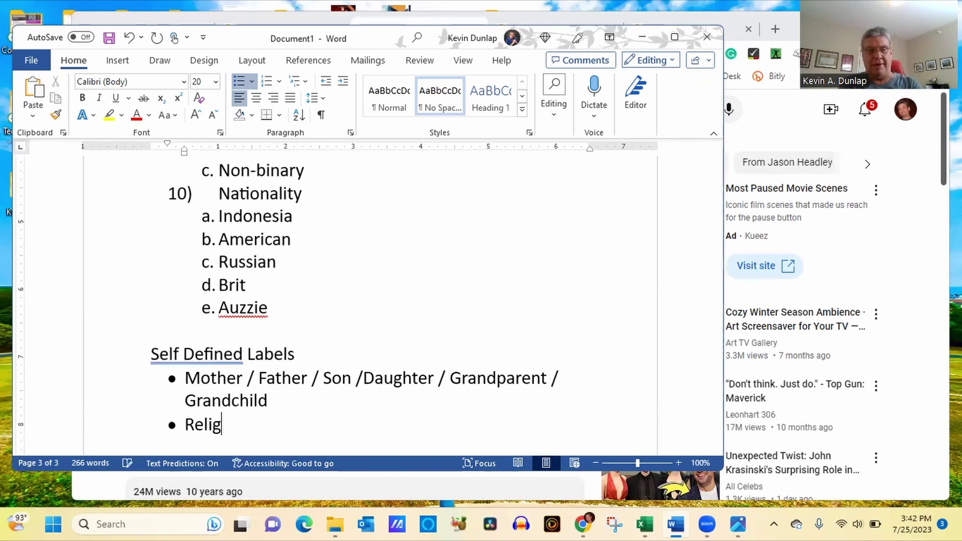
key(BackSpace)
text(-)
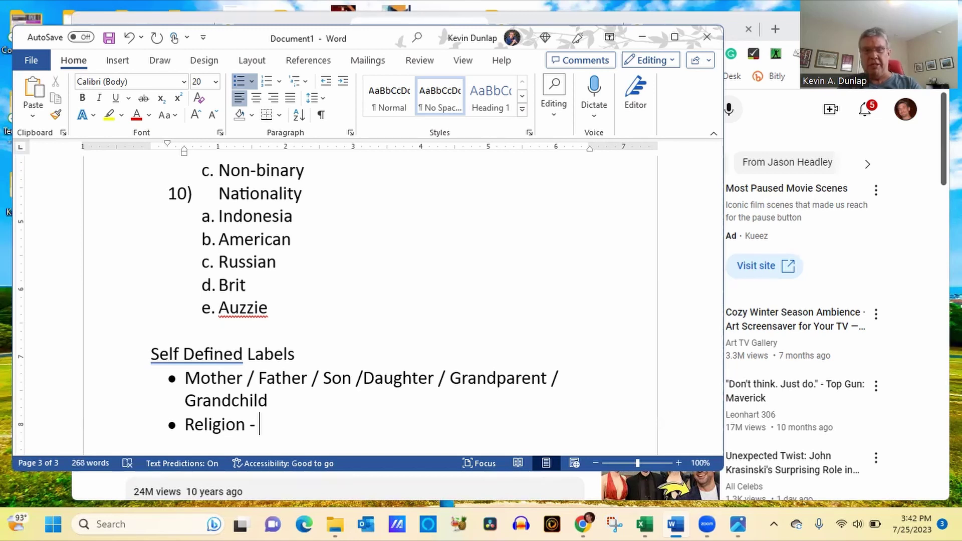
text( Athe)
text(si)
text(st)
key(BackSpace)
key(BackSpace)
key(BackSpace)
key(BackSpace)
key(BackSpace)
text(ist)
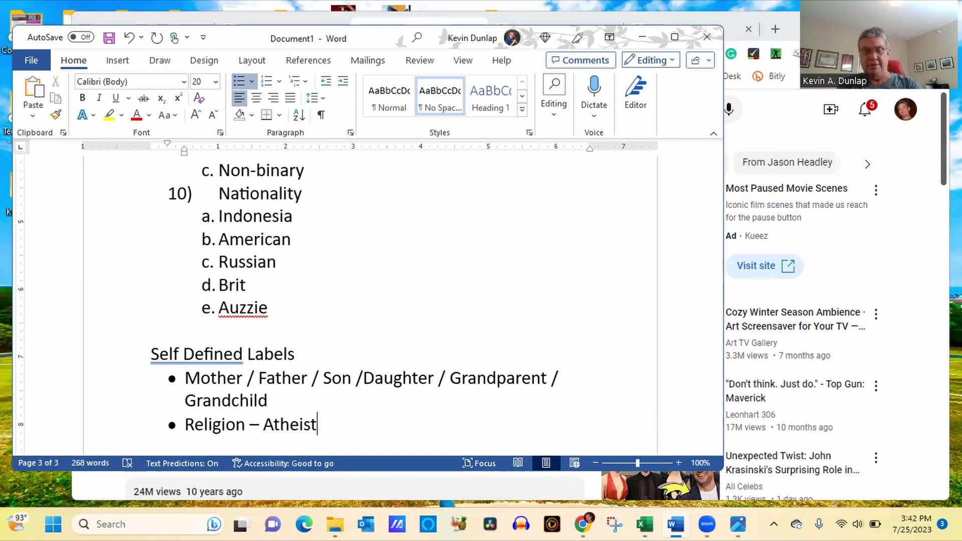
text( / Agnost)
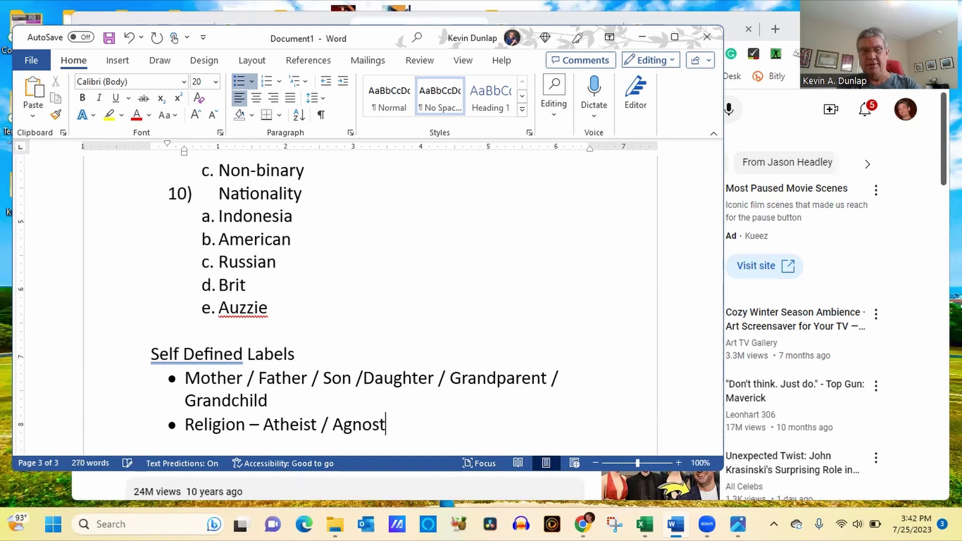
key(BackSpace)
text(tic)
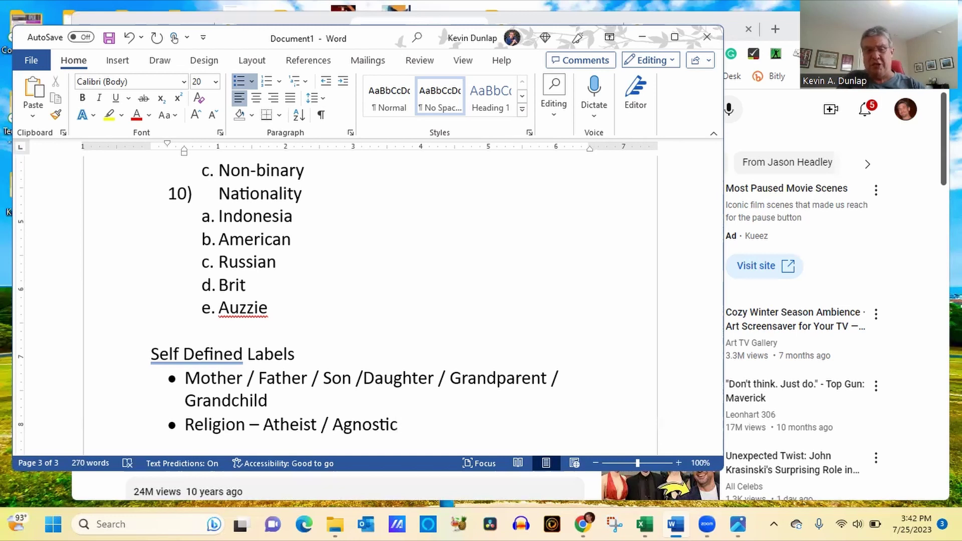
Add bullet 'Career / Vocation – Coach / Trainer / Nurse / Doctor / Professor / Entrepreneur / Student'
key(Return)
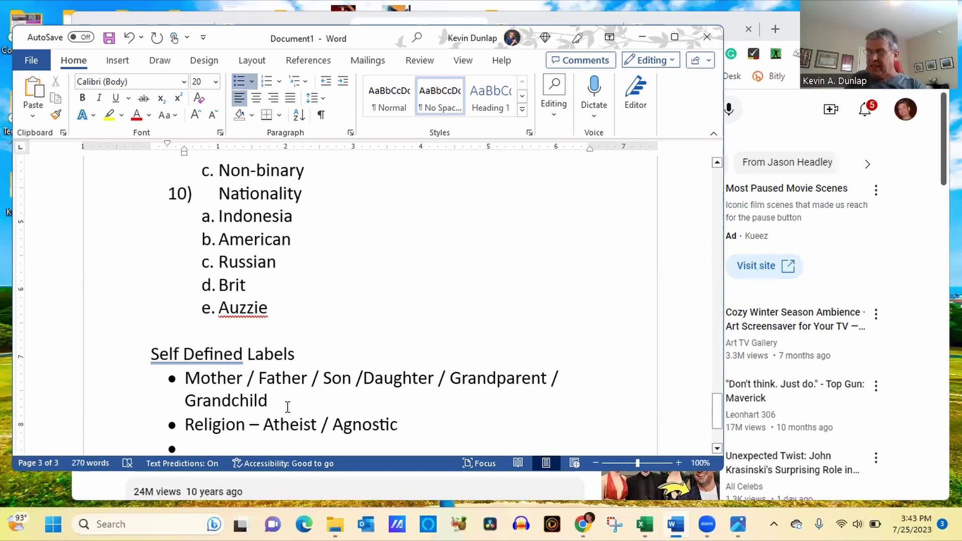
text(Ca)
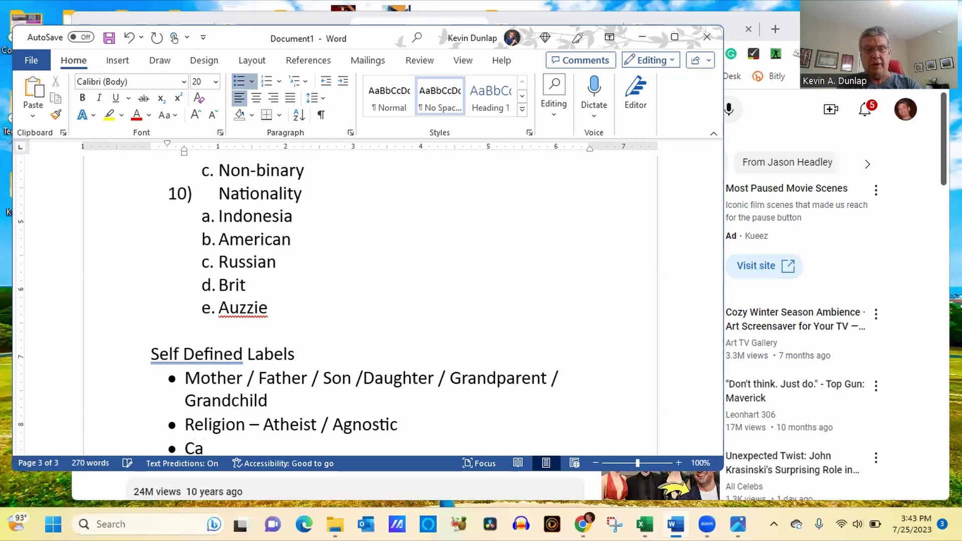
text(reer )
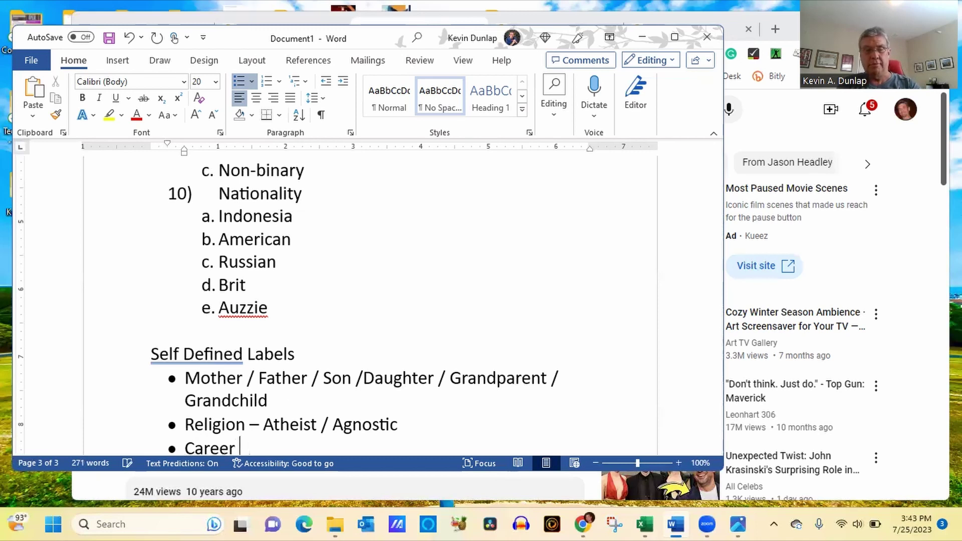
text(/ V)
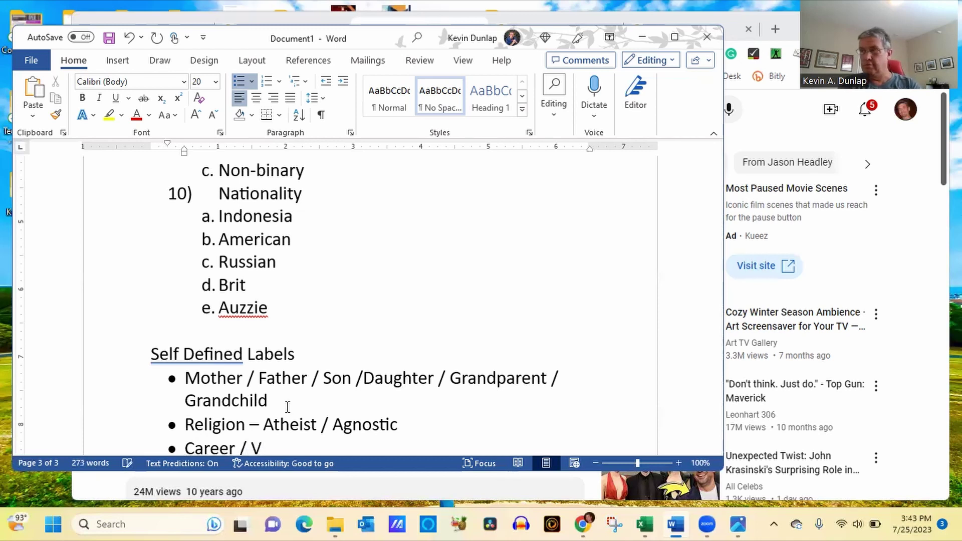
text(ocation - )
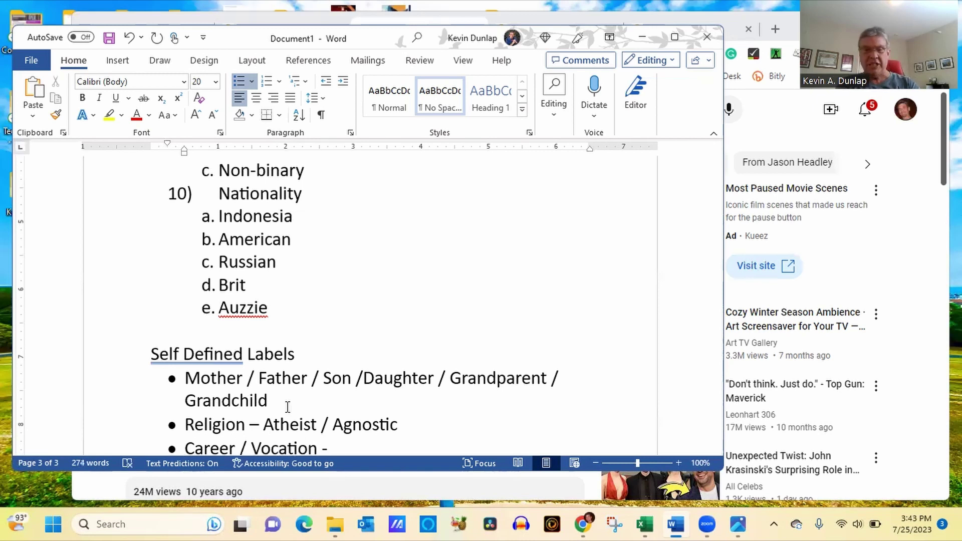
text(Ca)
key(BackSpace)
text(oach /)
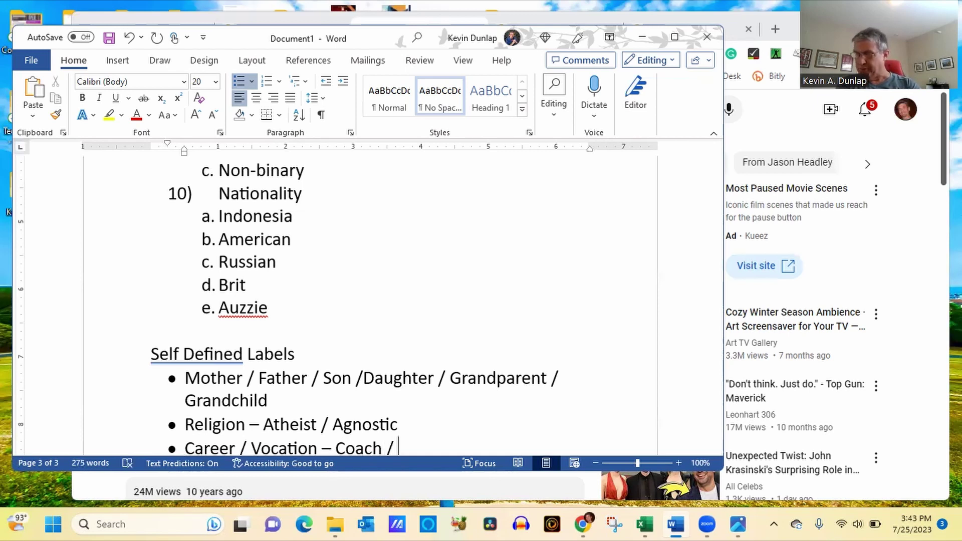
text( Trainer /)
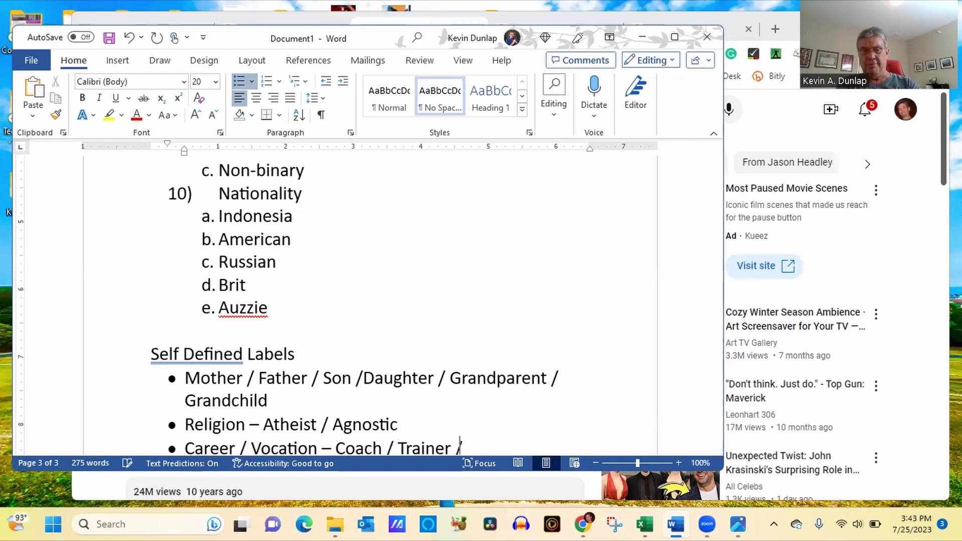
text( Nurse / )
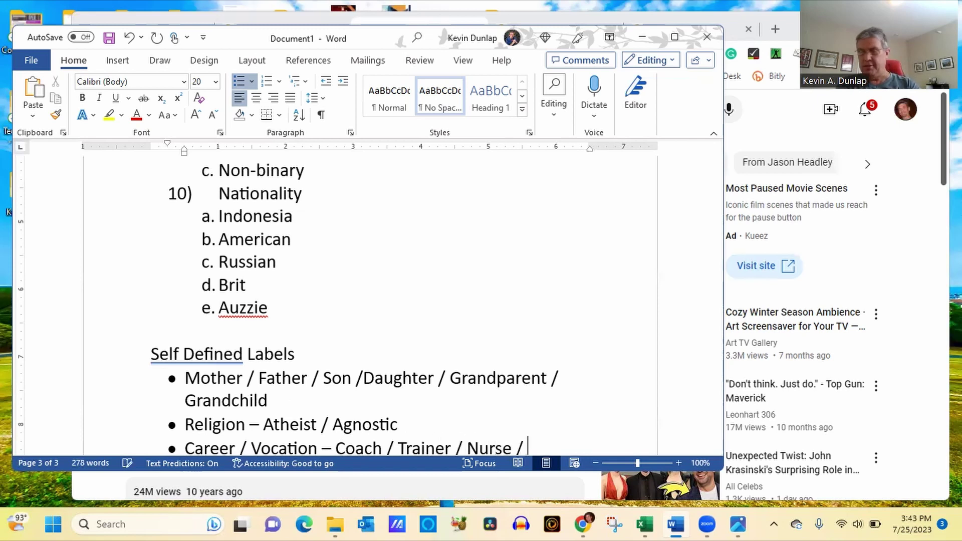
text(Doctor /)
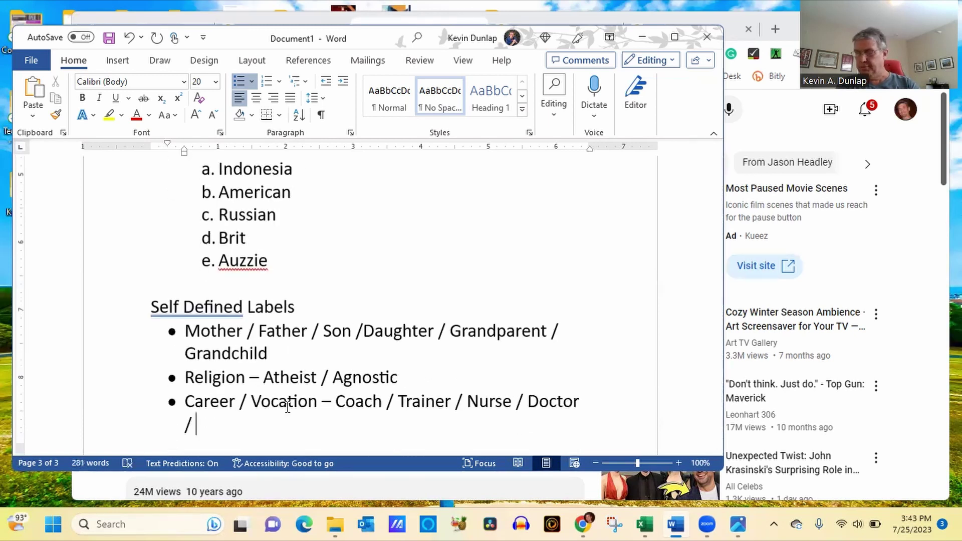
text( Prof)
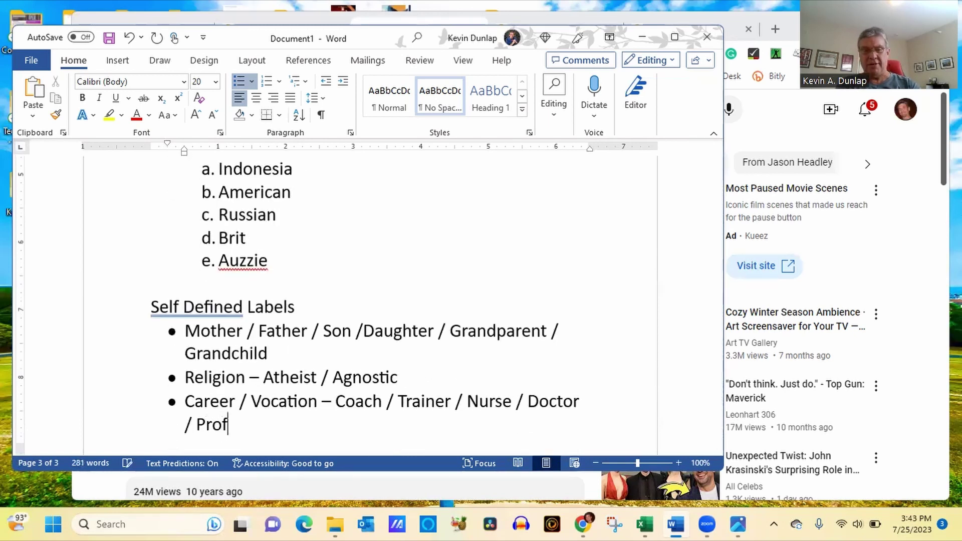
text(essor / )
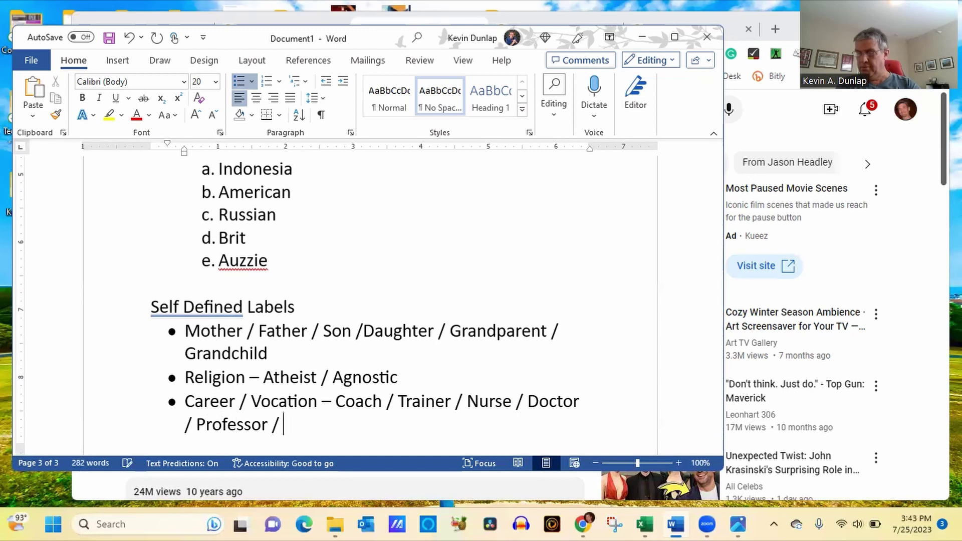
text(Entrepn)
key(BackSpace)
text(ren)
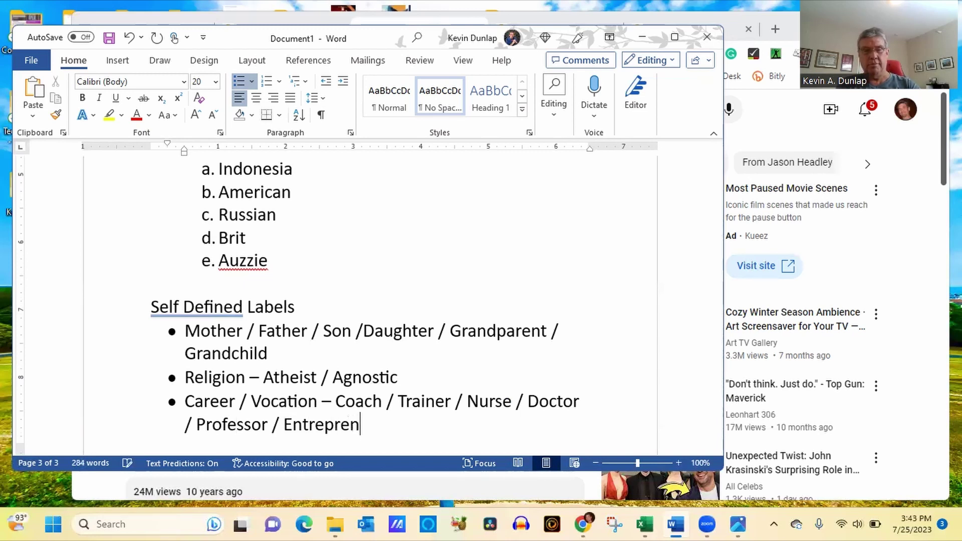
text(eur / Student)
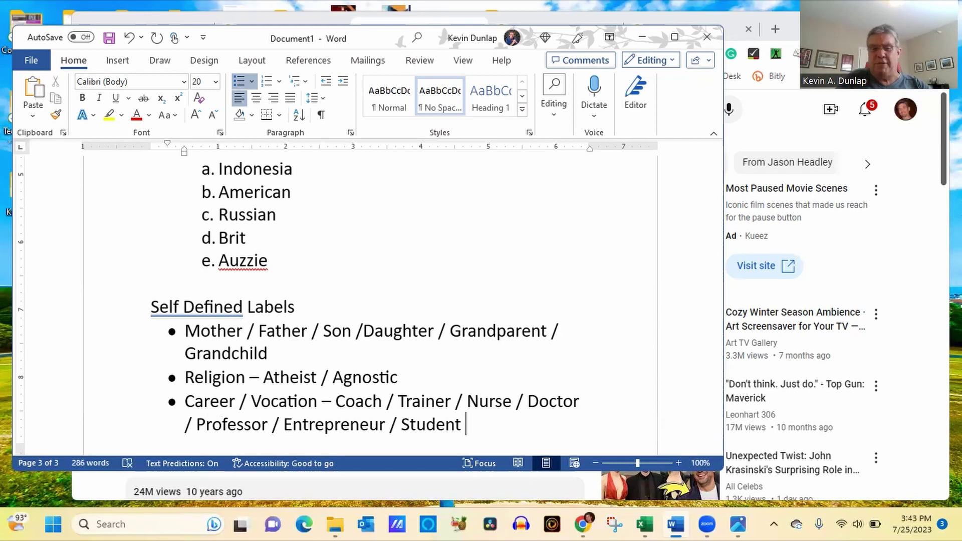
Start a bullet on page 4 reading 'Age – 20s / 50s / Senior Citizen'
key(ctrl+Return)
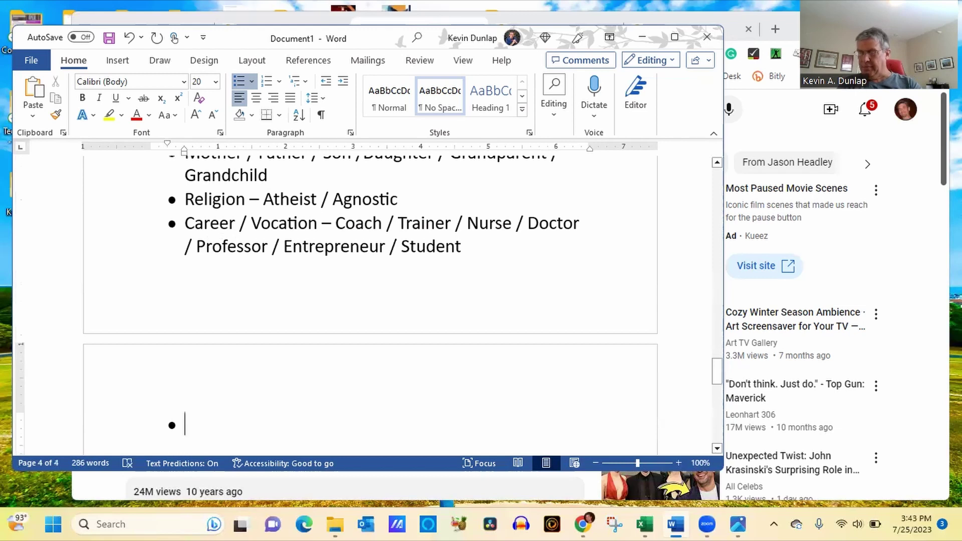
text(Age )
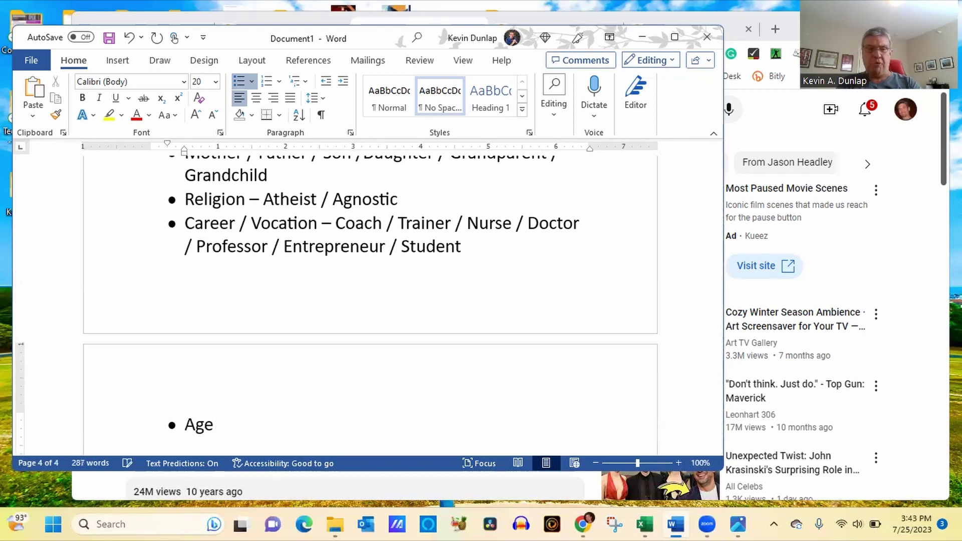
text(-)
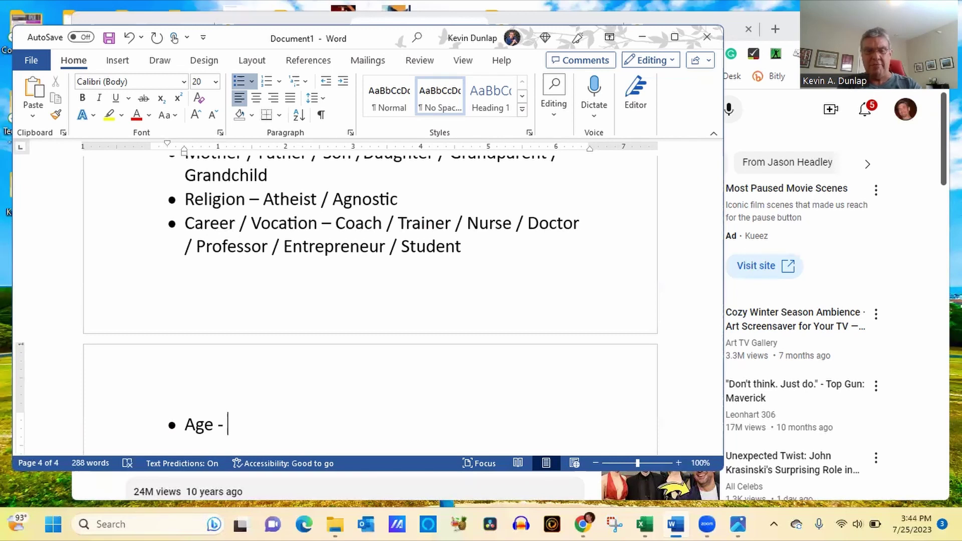
text(20s )
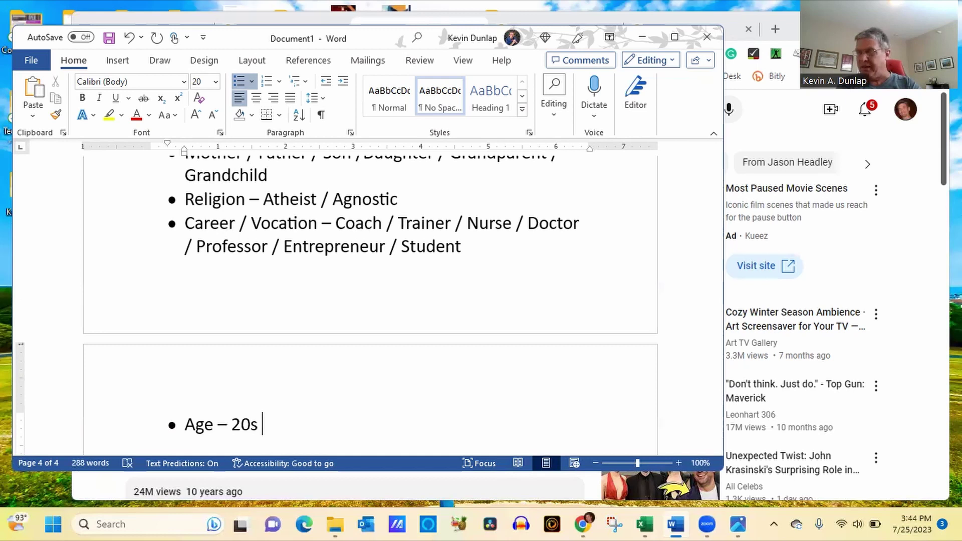
text(/)
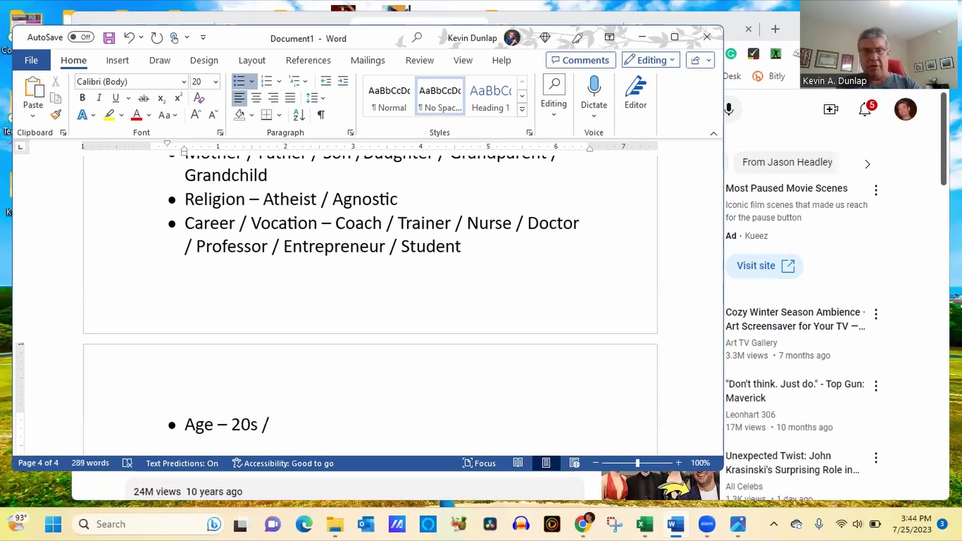
text( 50s )
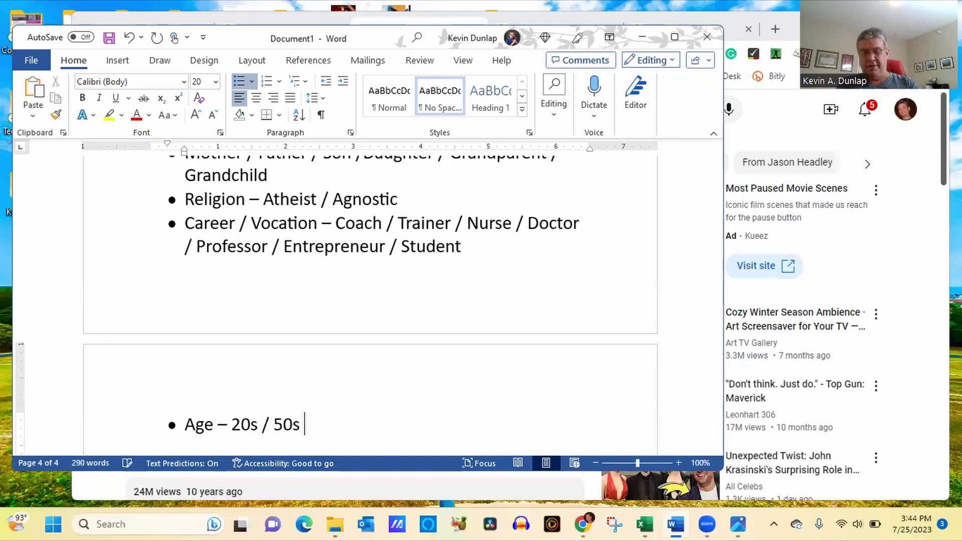
text(/ Seniro)
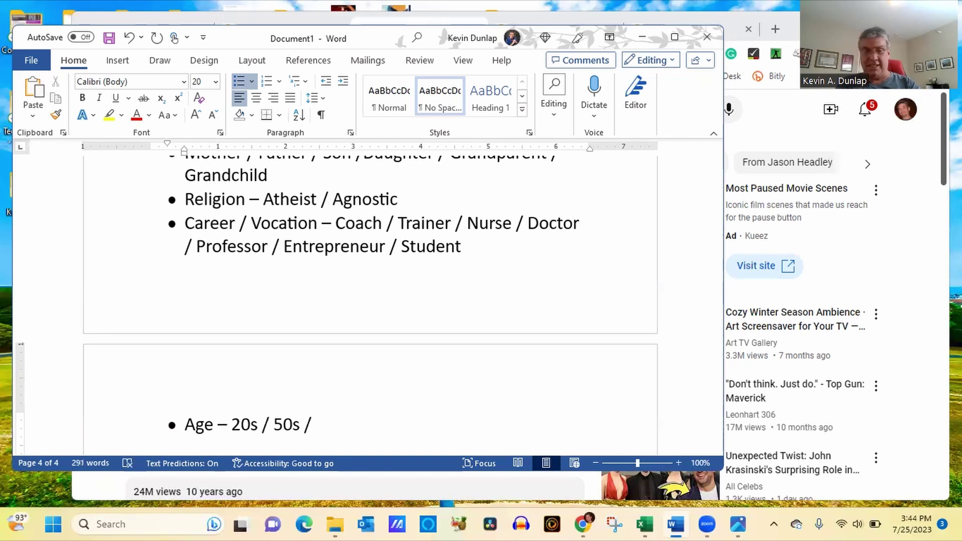
key(BackSpace)
key(BackSpace)
text(r Citizen)
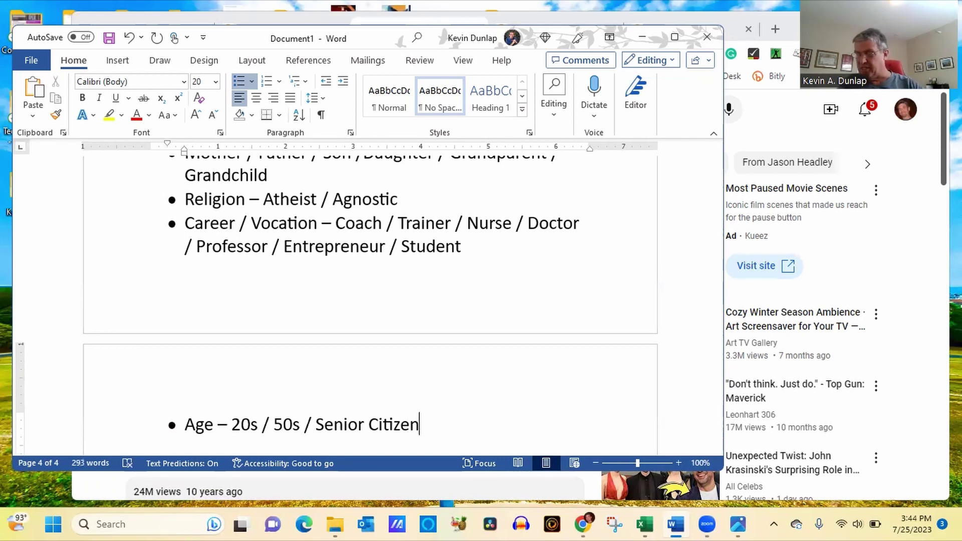
Add a Personal bullet beginning 'Shy or outspoken / Smoker or Non-smoker /'
key(Return)
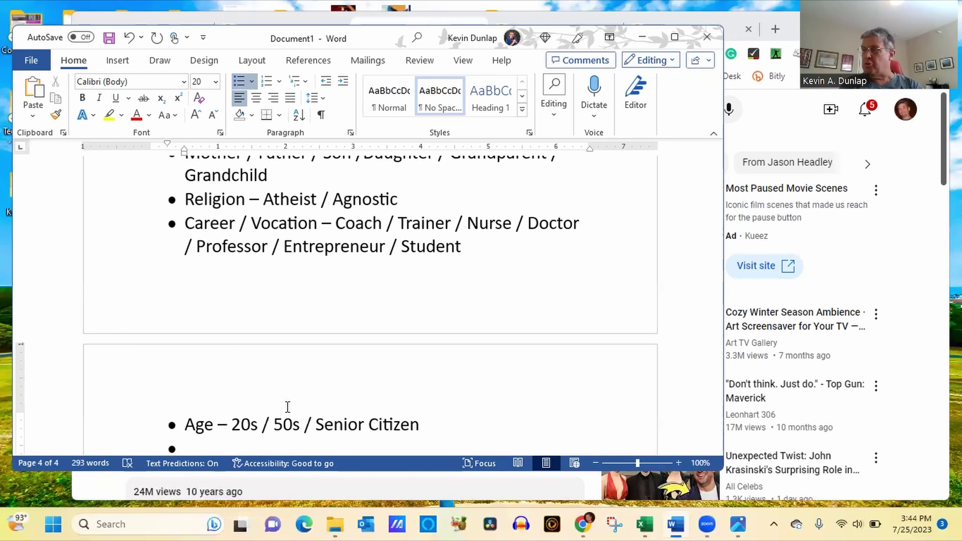
text(Perso)
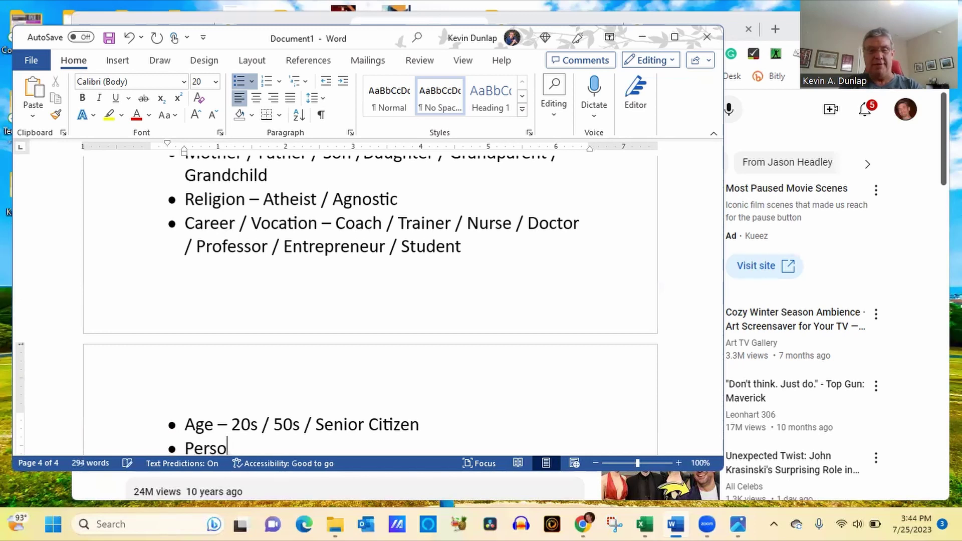
text(nal - )
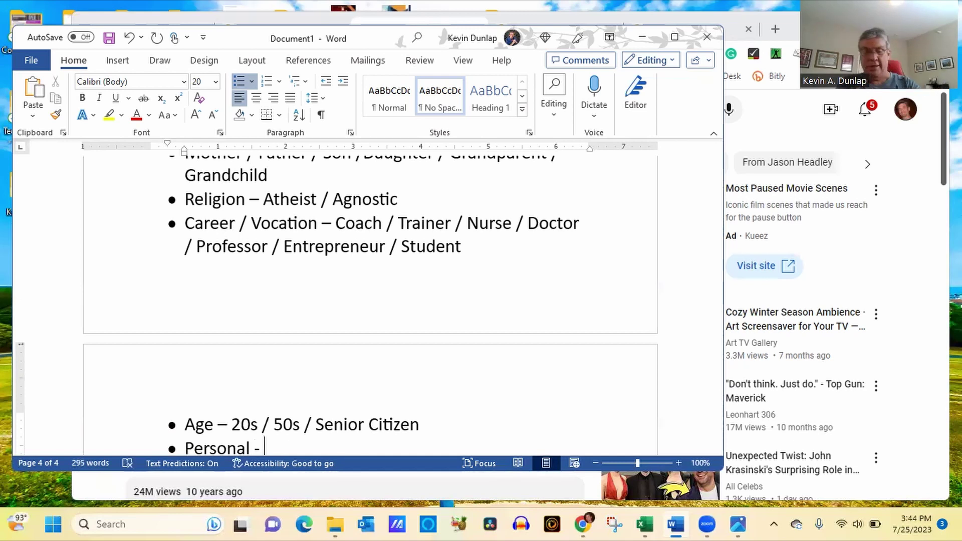
text(Shy o)
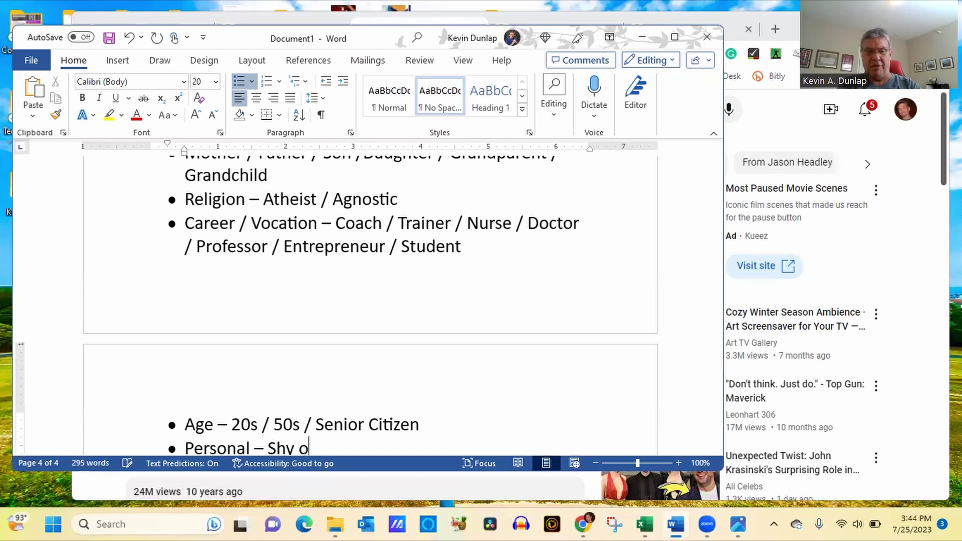
text(r outspo)
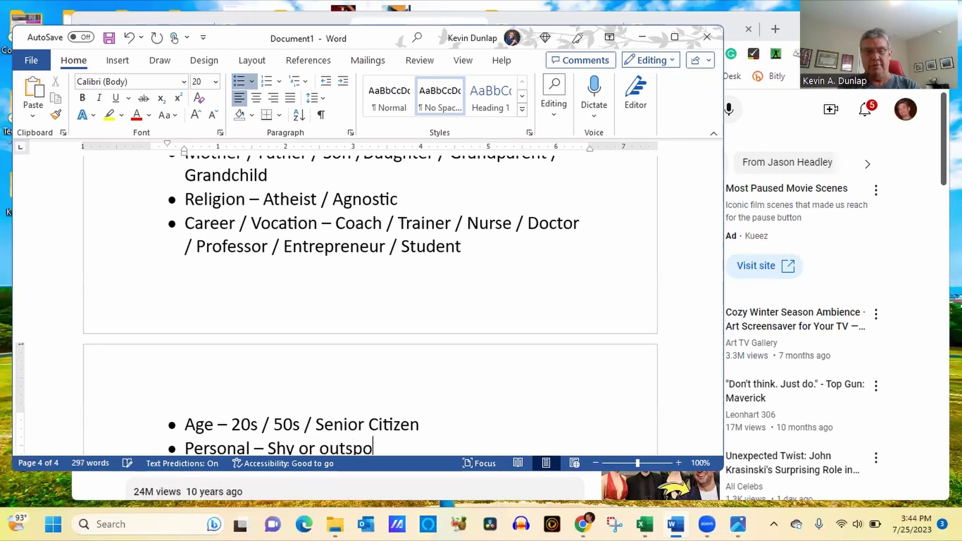
key(BackSpace)
text(oken / )
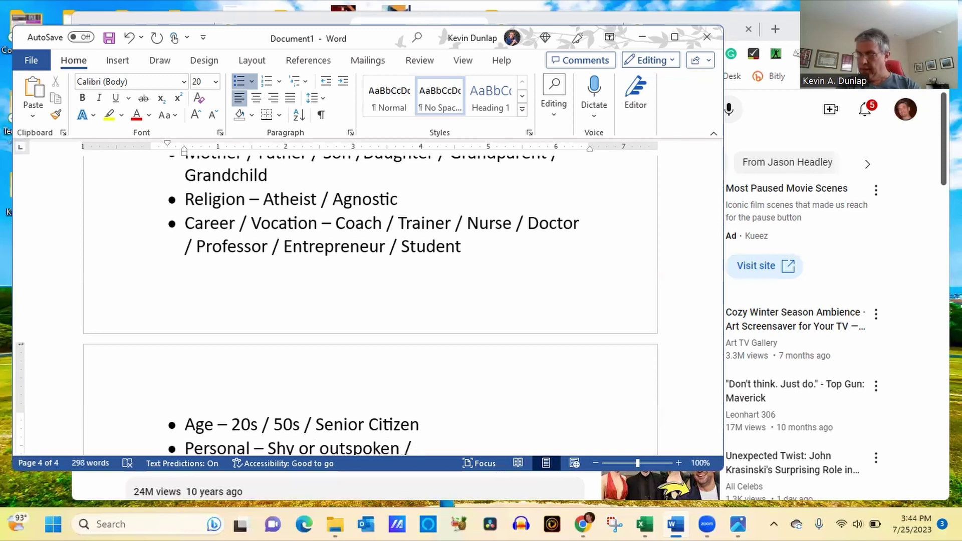
text(Smoker)
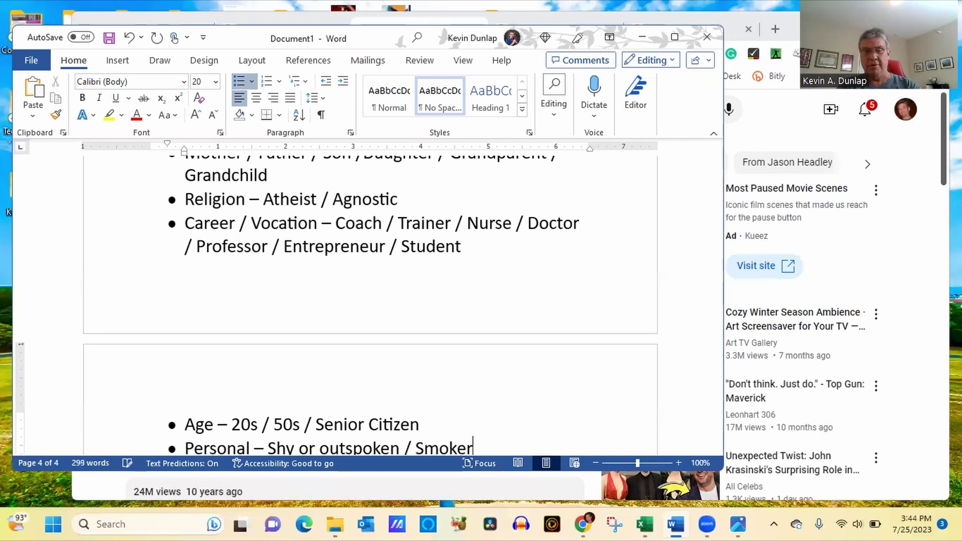
text( or Non-sn)
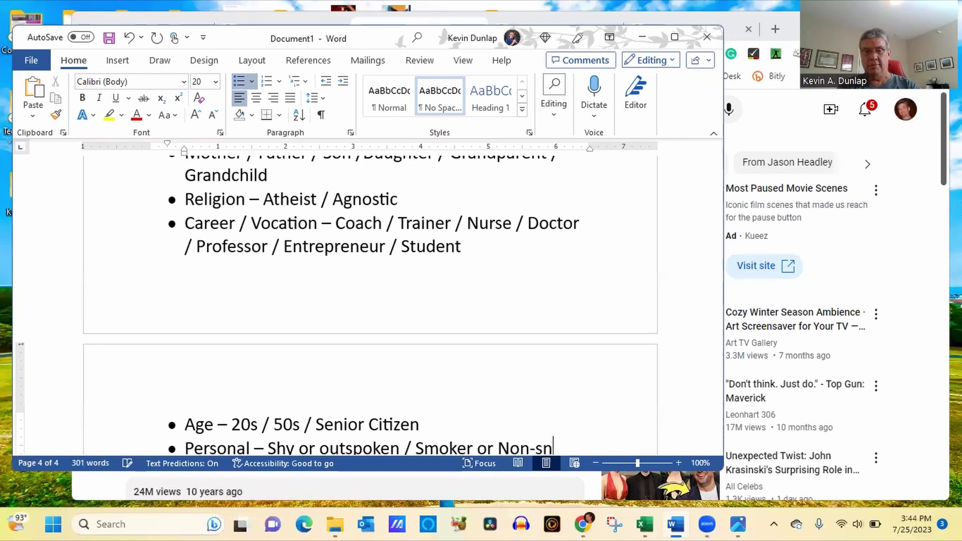
key(BackSpace)
text(moker)
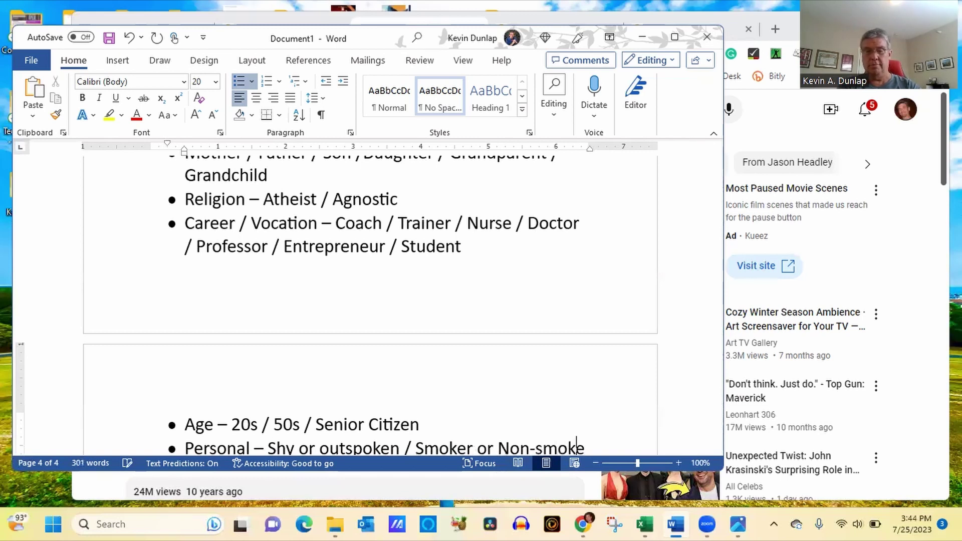
text( /)
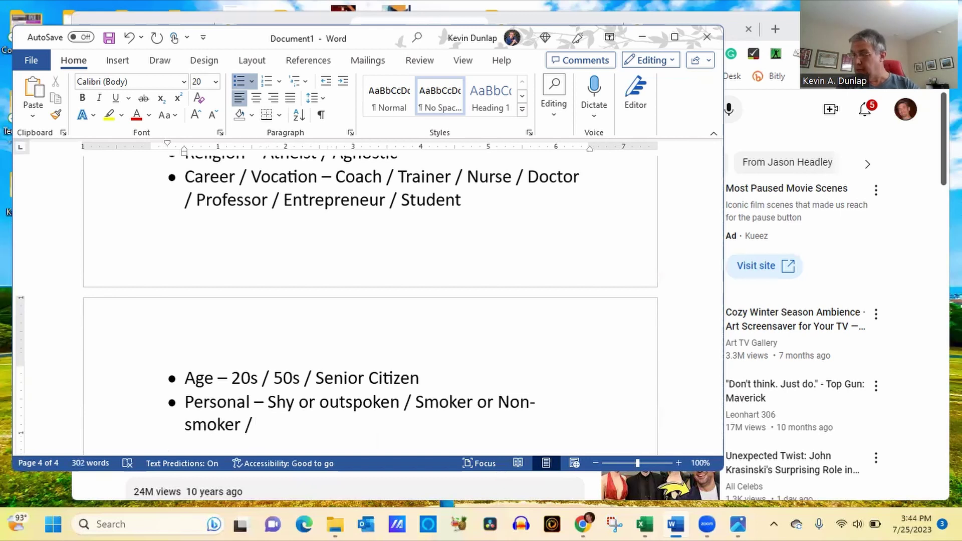
Extend the Personal bullet with Vegas, addiction, diet, Athlete or overweight, blonde and Leader
click(286, 402)
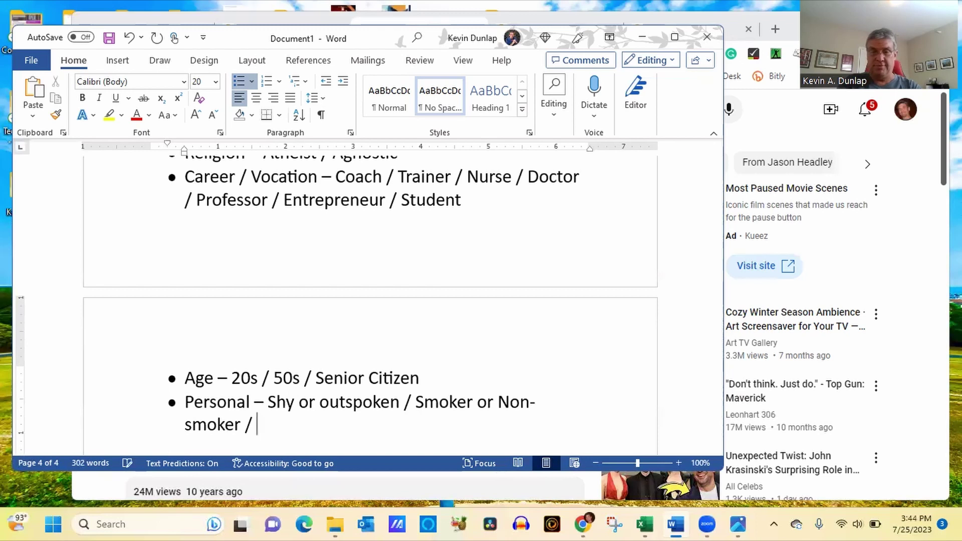
text(from Ve)
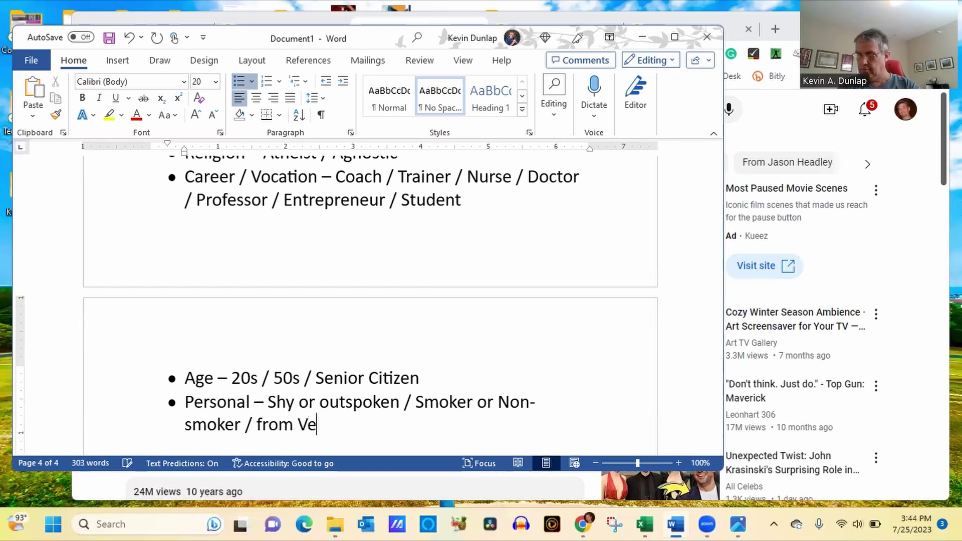
text(gas / A)
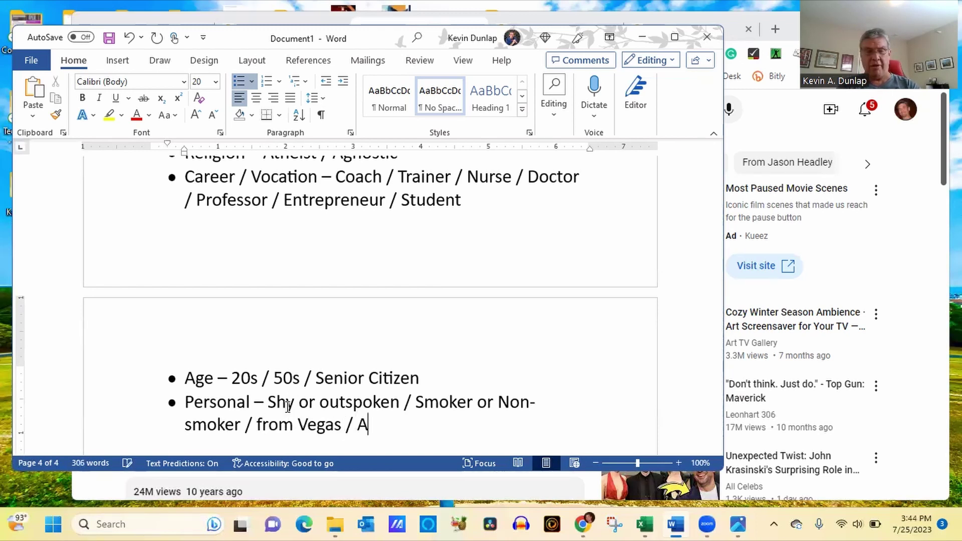
text(lcoholi)
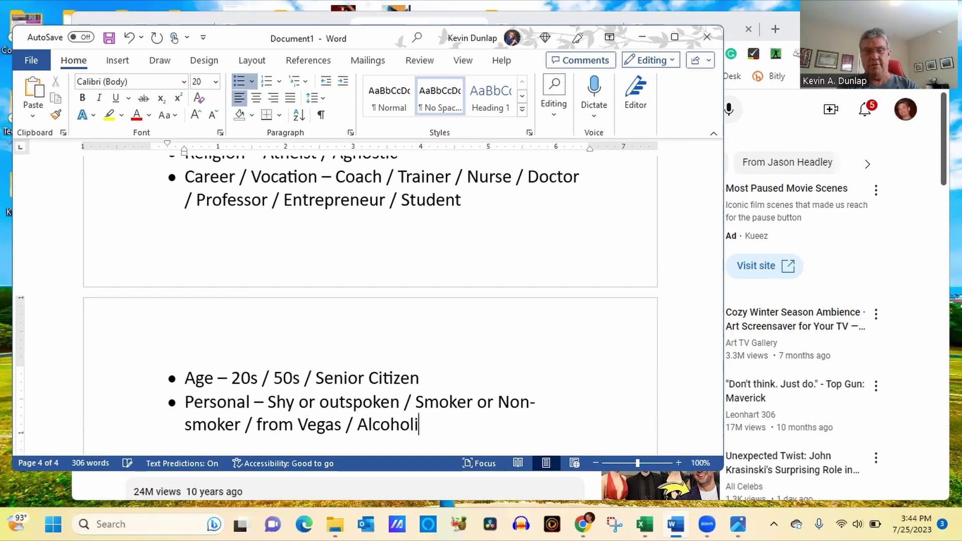
text(c or )
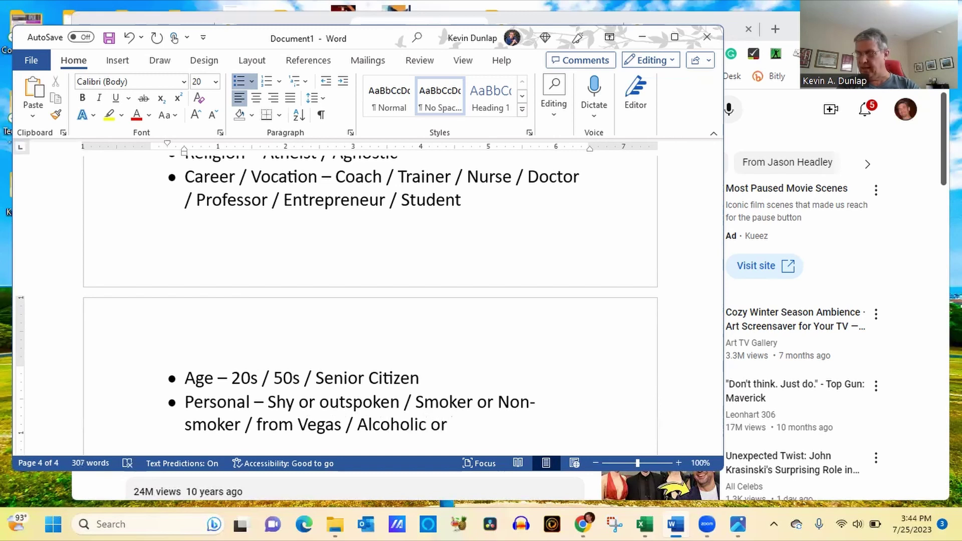
text(drug addic)
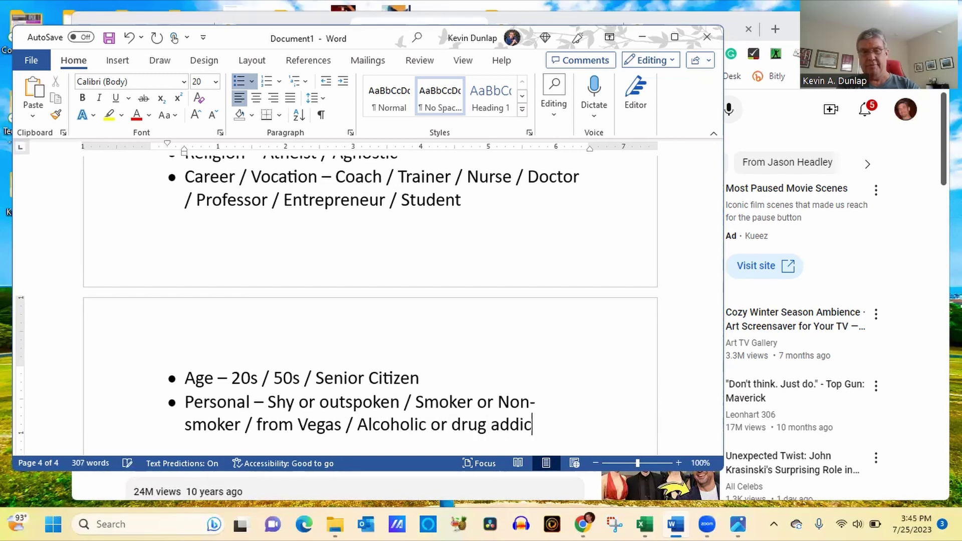
text(t / )
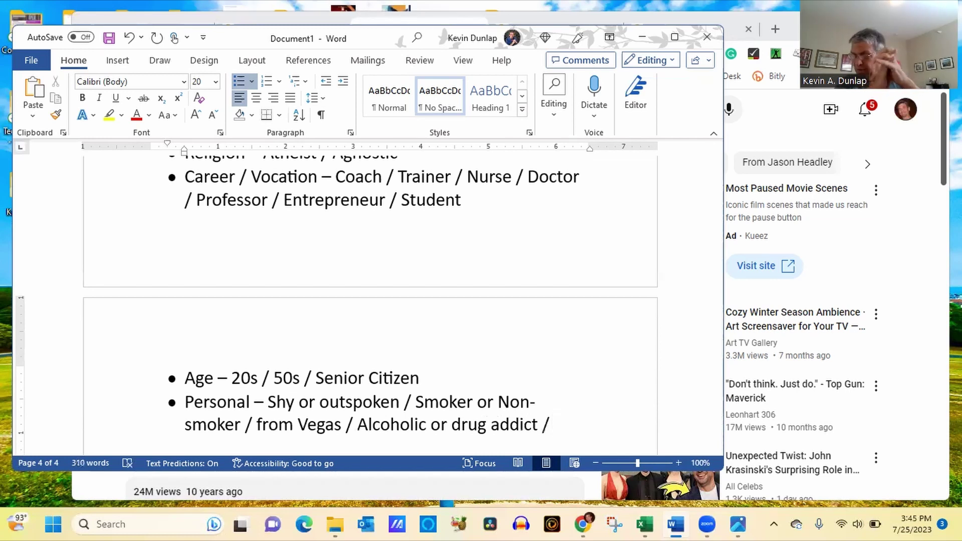
text(Vegan or Vegitarian / )
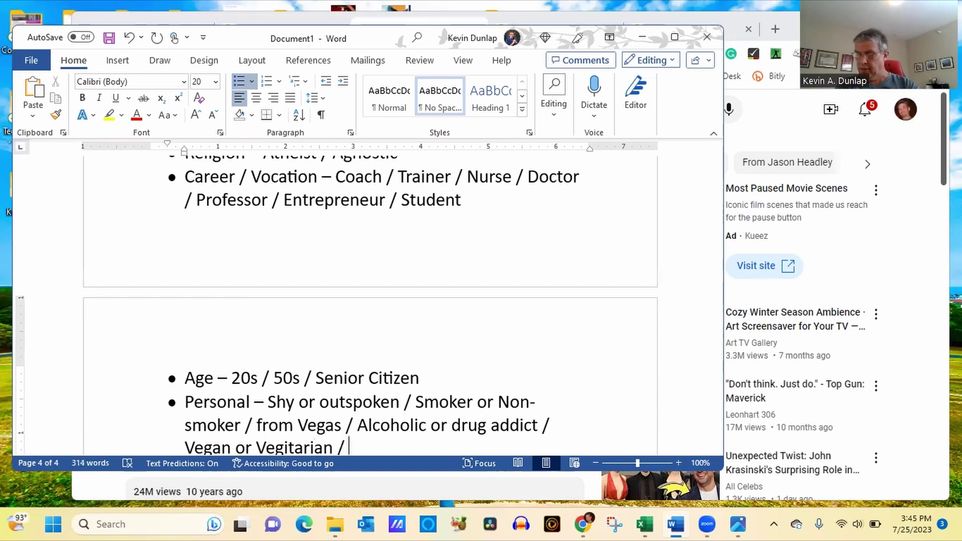
text(Athlete )
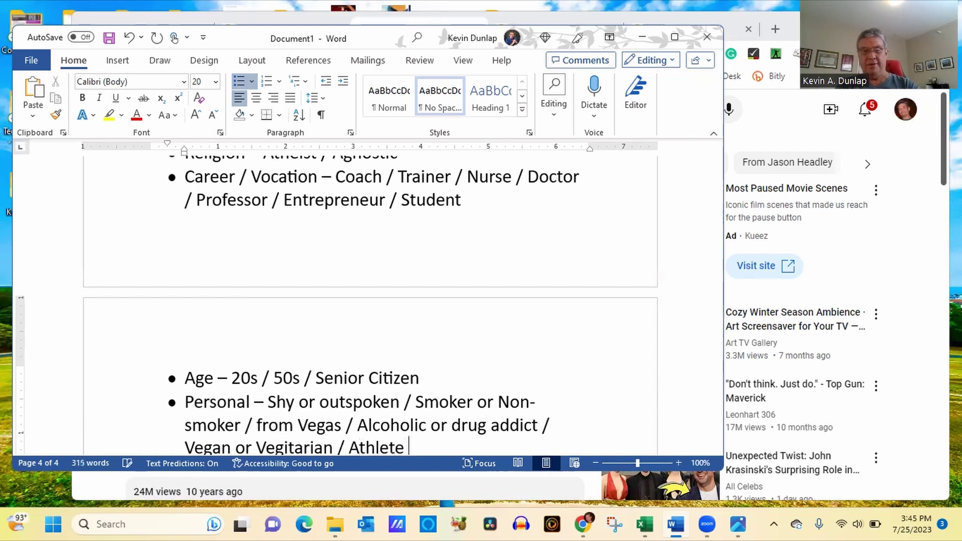
text(or overw)
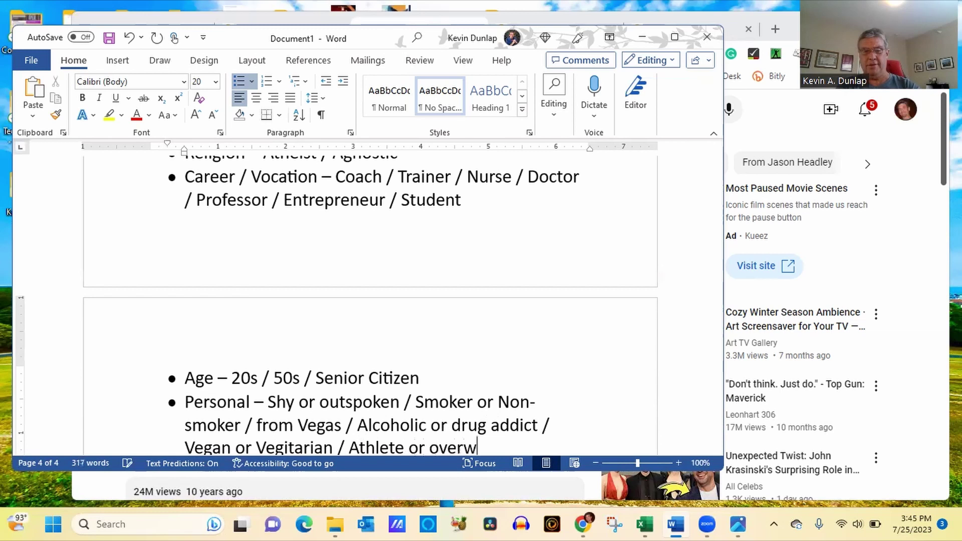
text(eight /)
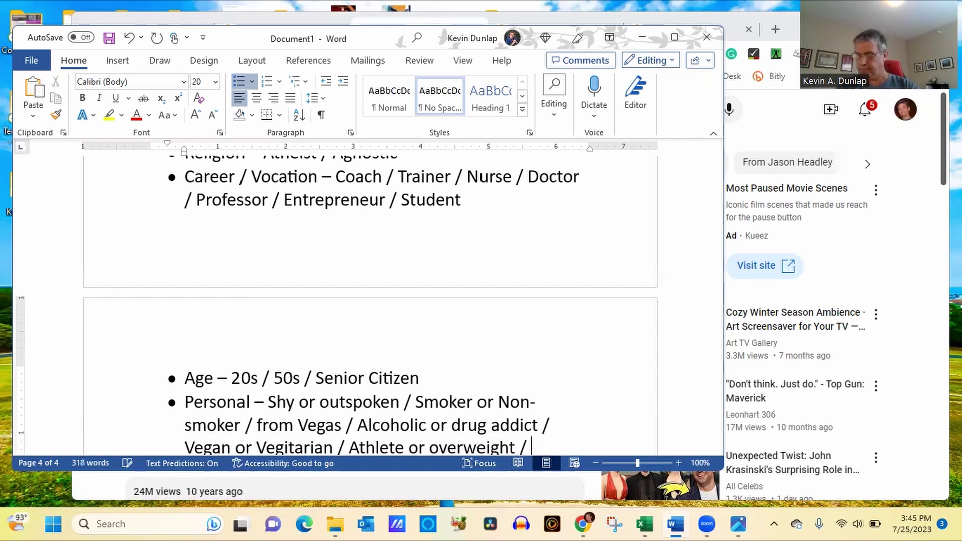
click(287, 401)
text(bl)
key(BackSpace)
key(BackSpace)
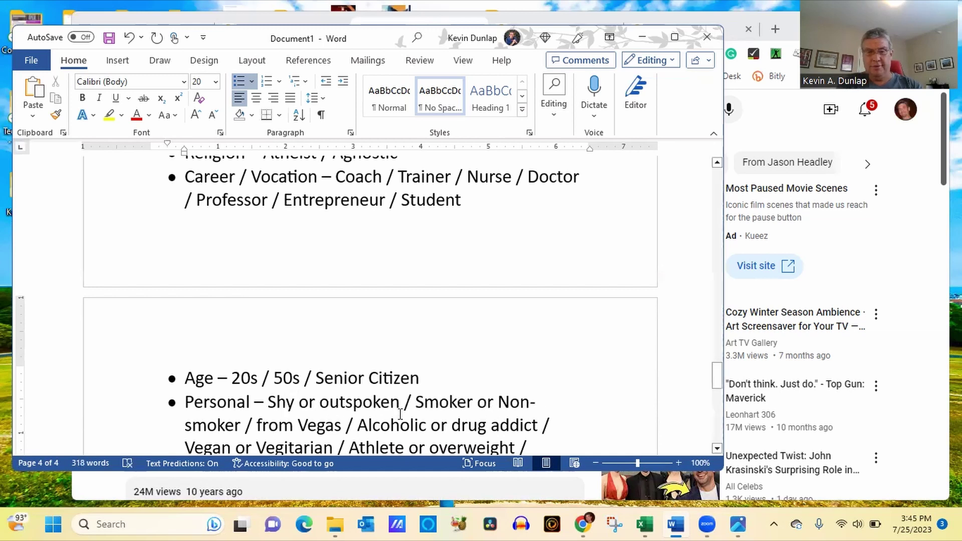
text(bon)
key(BackSpace)
key(BackSpace)
text(loned)
key(BackSpace)
key(BackSpace)
text(de /)
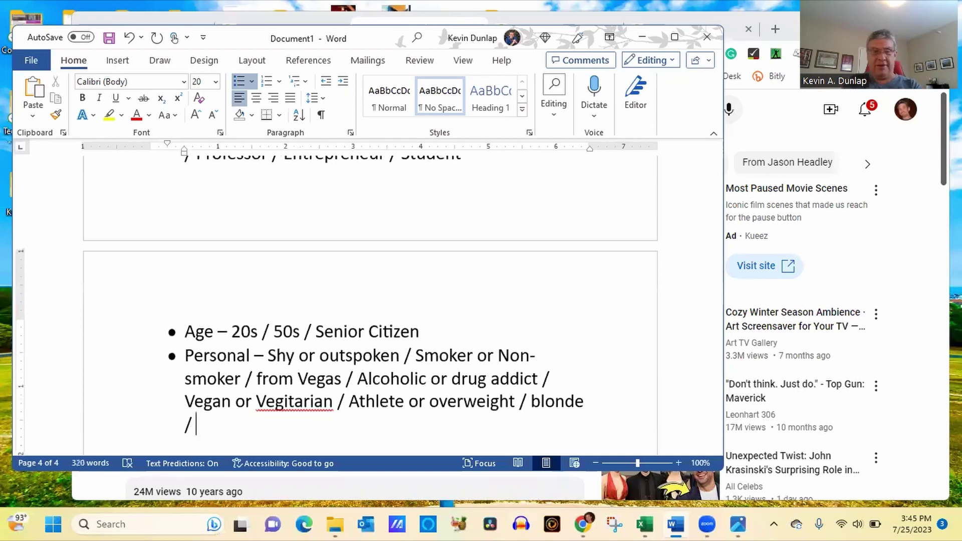
text( Leader)
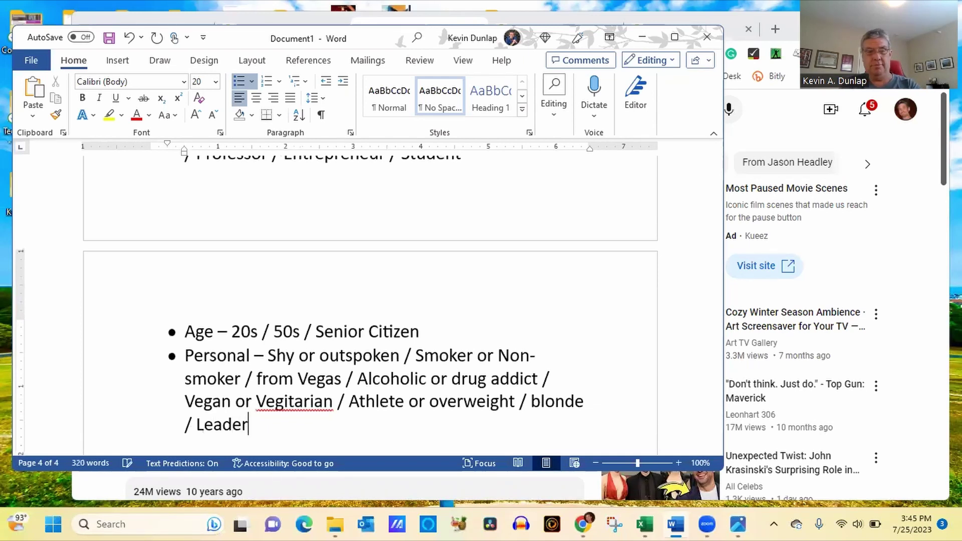
key(Return)
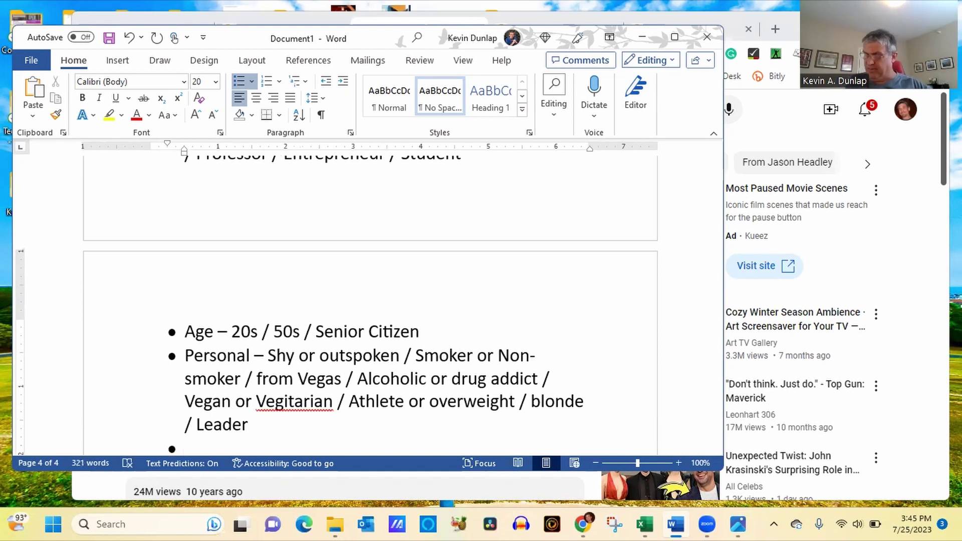
Begin the Ownership bullet with 'Home owner or renter / pet owner or dog/cat owner'
text(Ownesh)
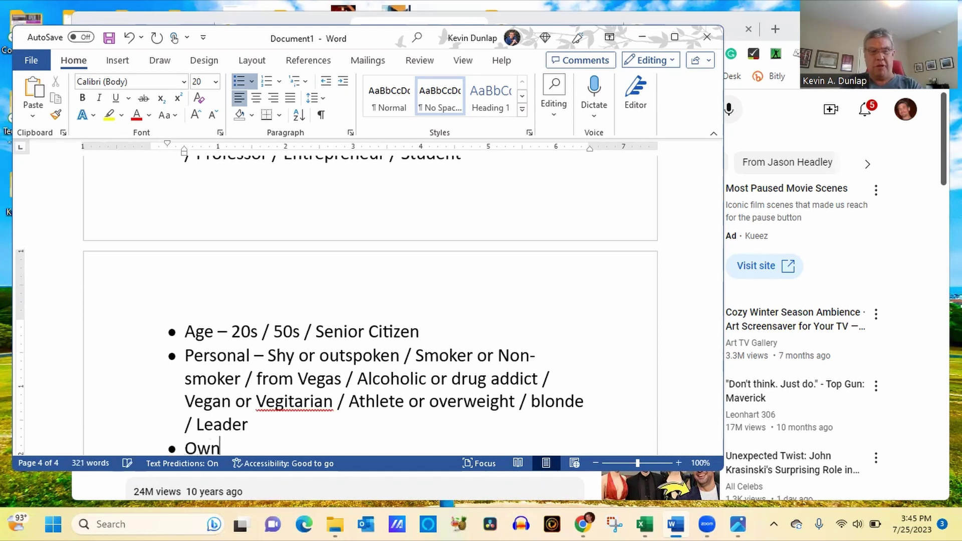
key(BackSpace)
key(BackSpace)
text(rshi)
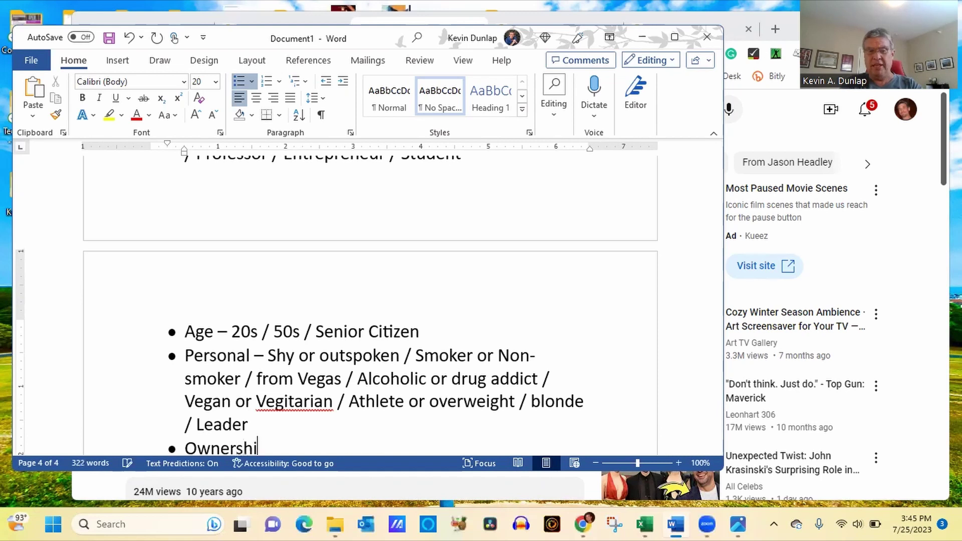
text(p -)
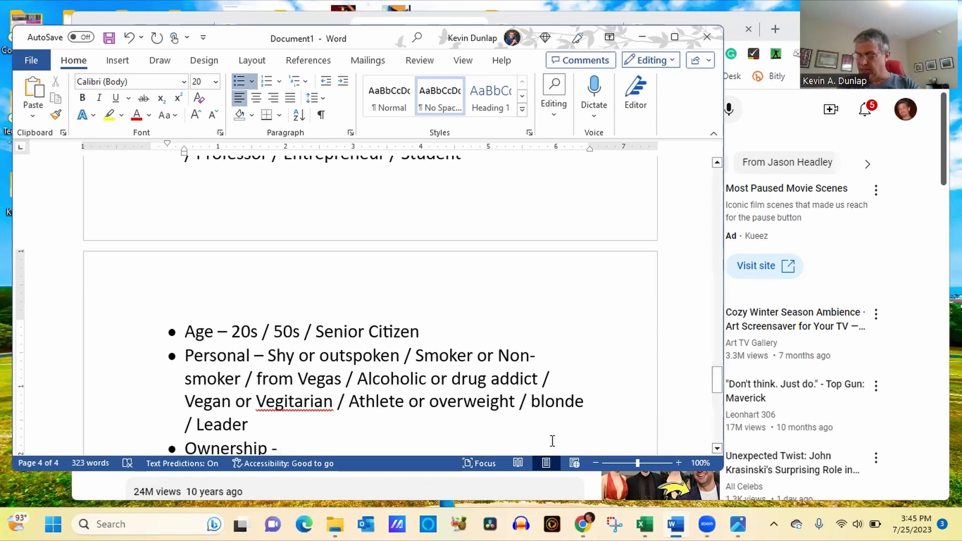
text(Home owner or renter / )
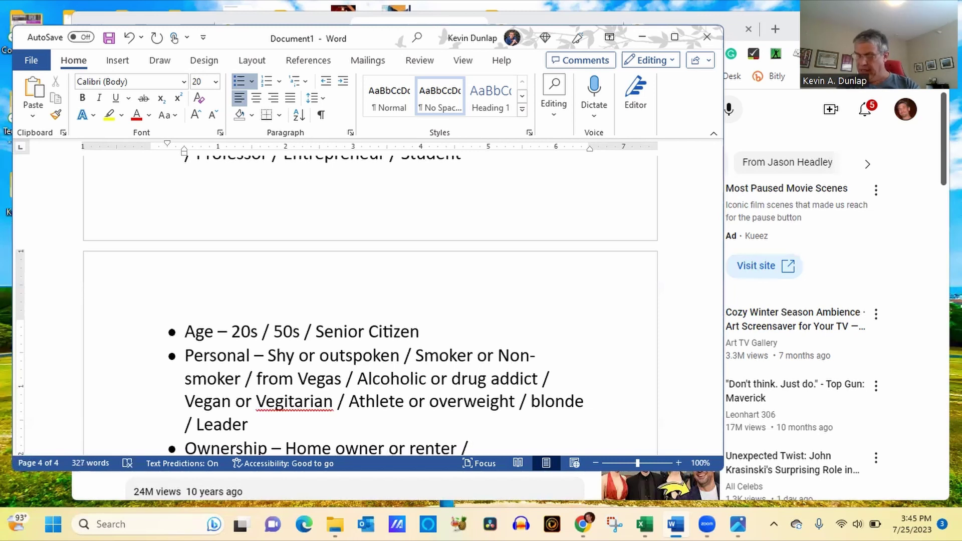
text(pet owner)
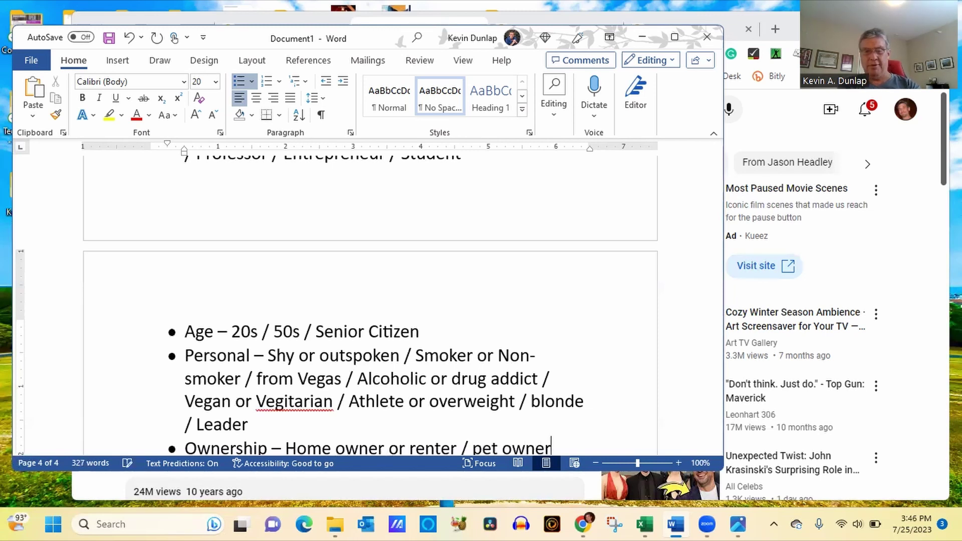
text( or dog)
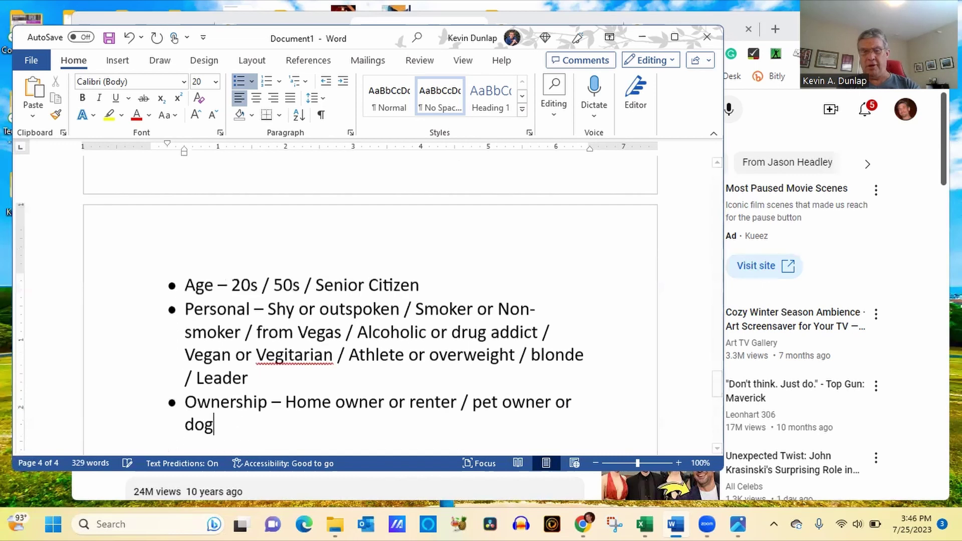
text(/cat ow)
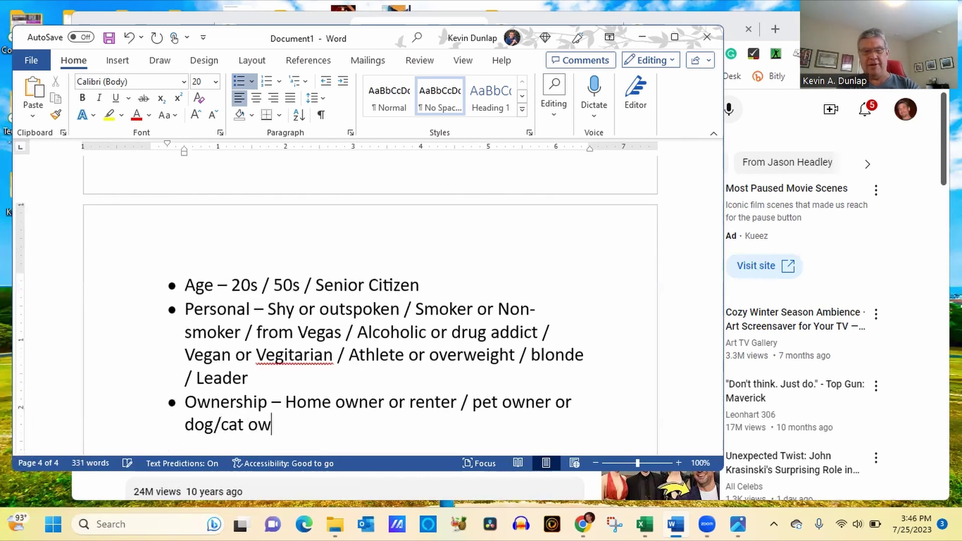
text(ner / )
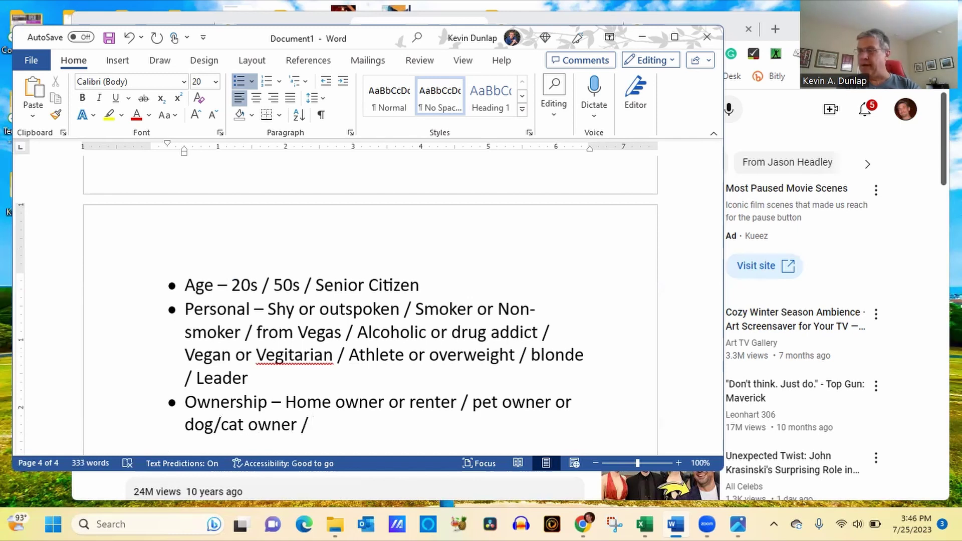
text(Doesn')
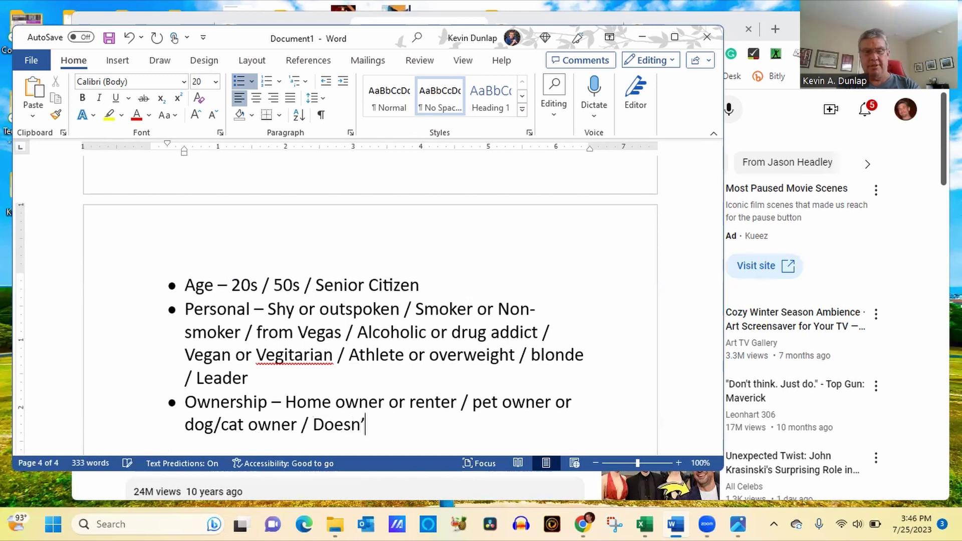
text(t appy)
key(BackSpace)
key(BackSpace)
key(BackSpace)
key(BackSpace)
key(BackSpace)
key(BackSpace)
key(BackSpace)
key(BackSpace)
key(BackSpace)
key(BackSpace)
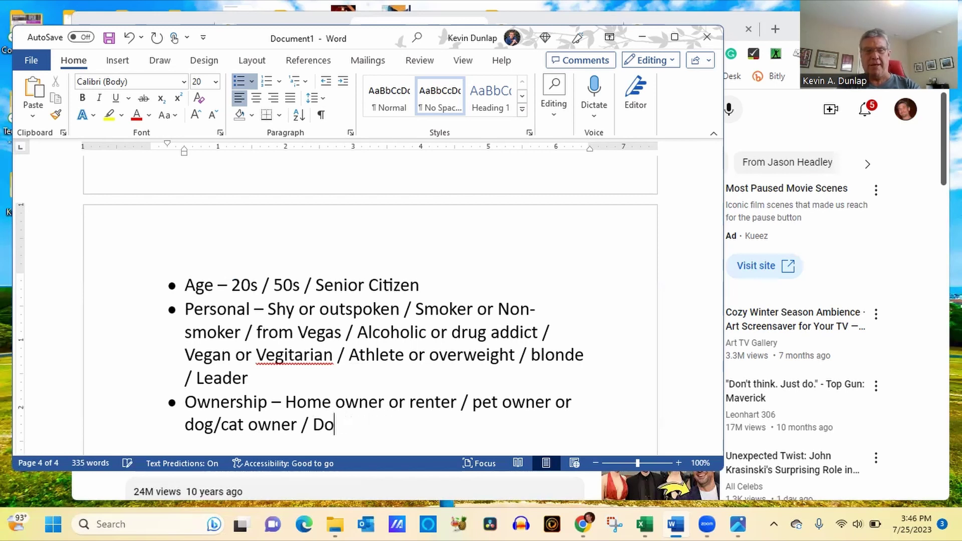
text(n't h)
key(BackSpace)
Extend it through 'Honda owner / PC or Mac user / Droid or Iphone owner' and start an empty bullet
text(think abou tp)
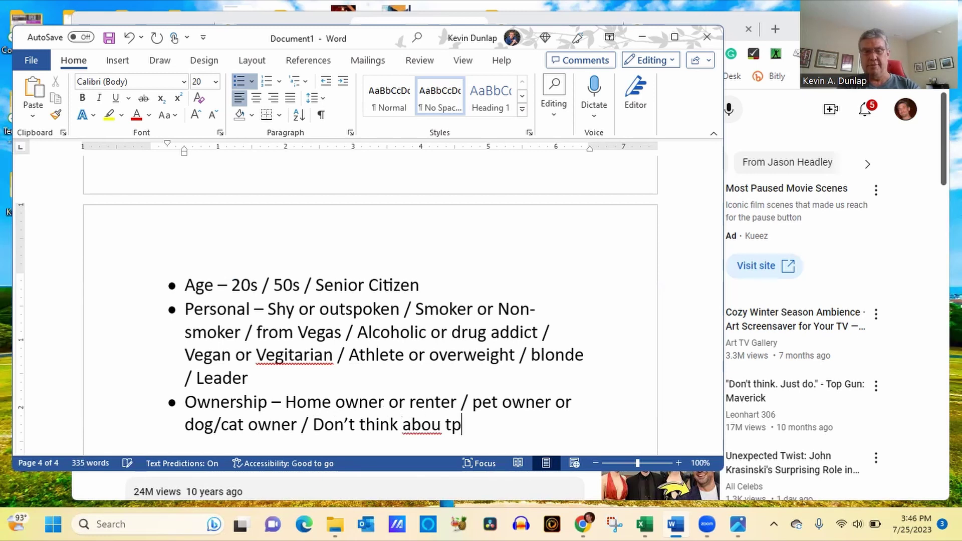
key(BackSpace)
key(BackSpace)
key(BackSpace)
text(t pers /)
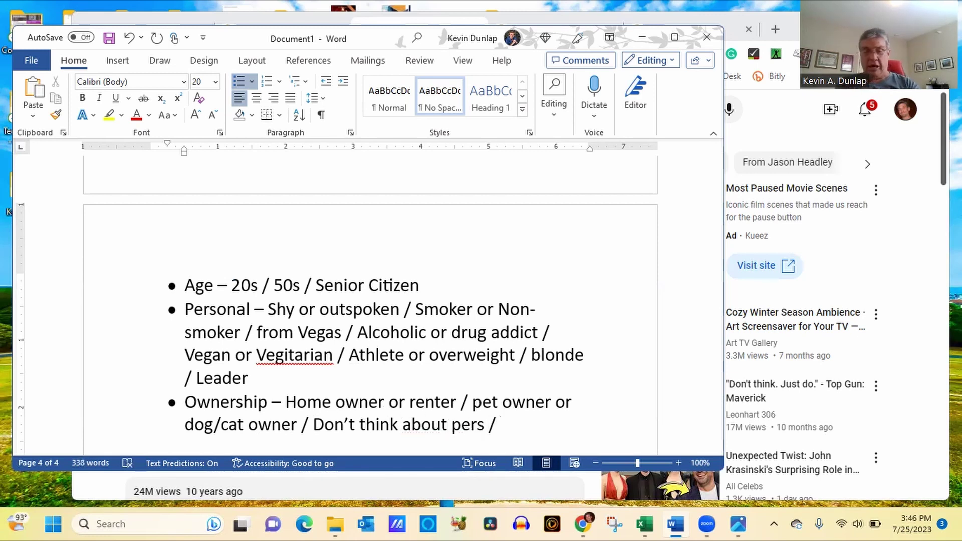
text( Hoo)
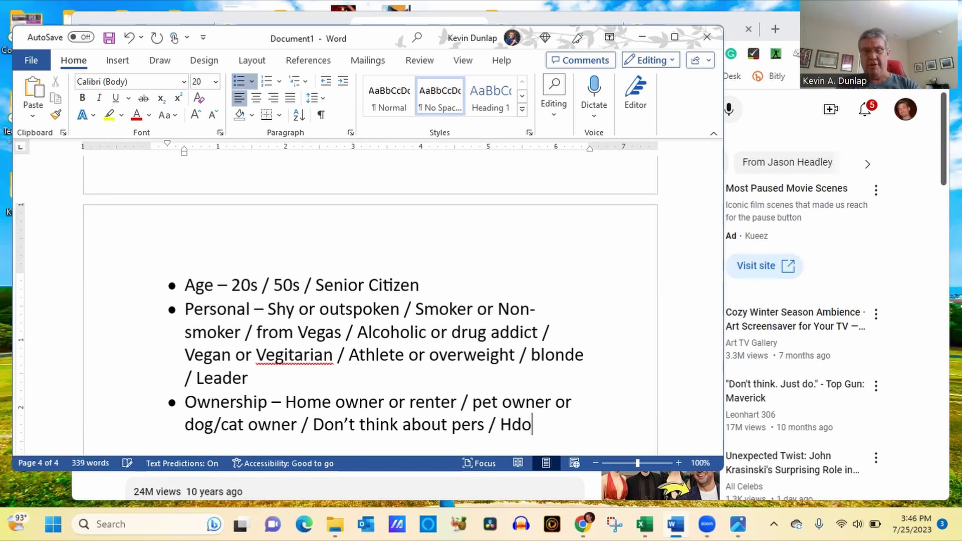
key(BackSpace)
key(BackSpace)
text(onda)
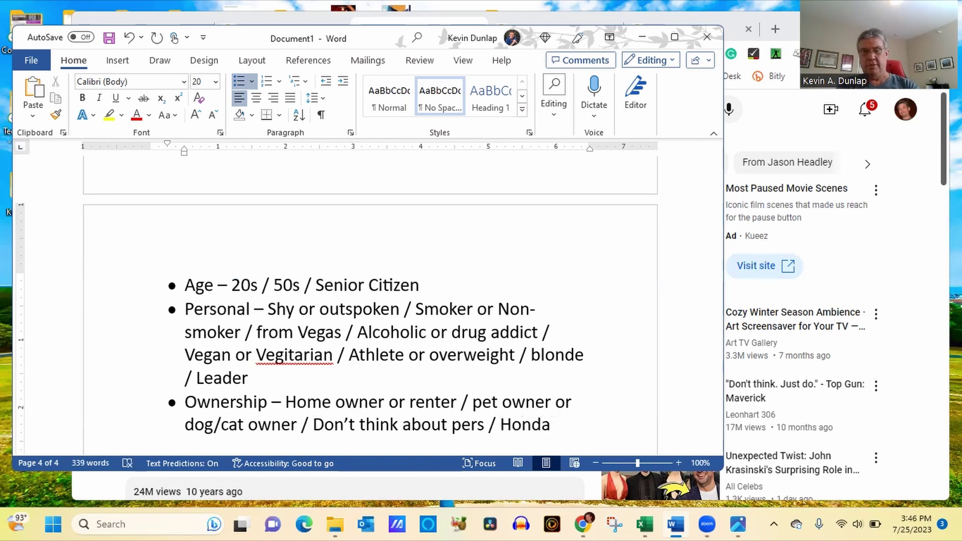
text( owner / PC )
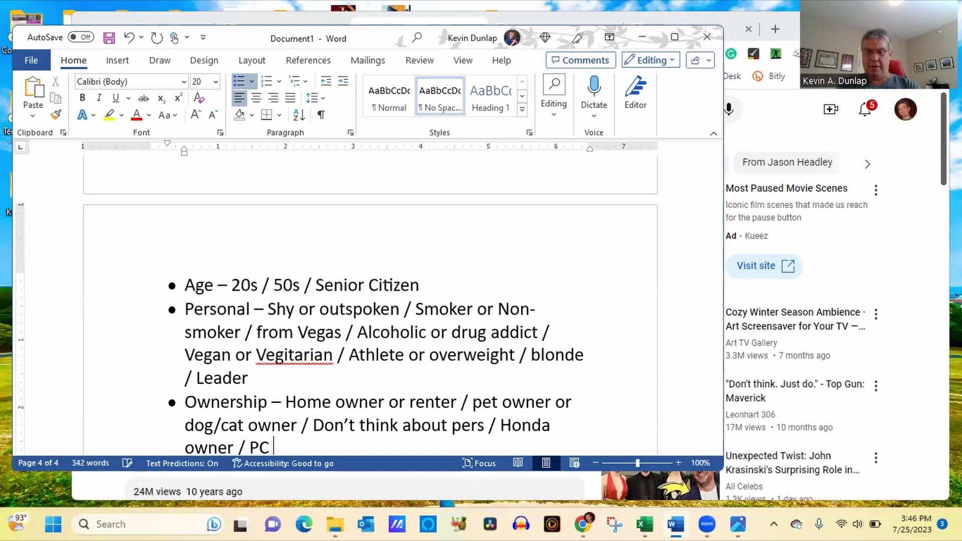
text(or Mac )
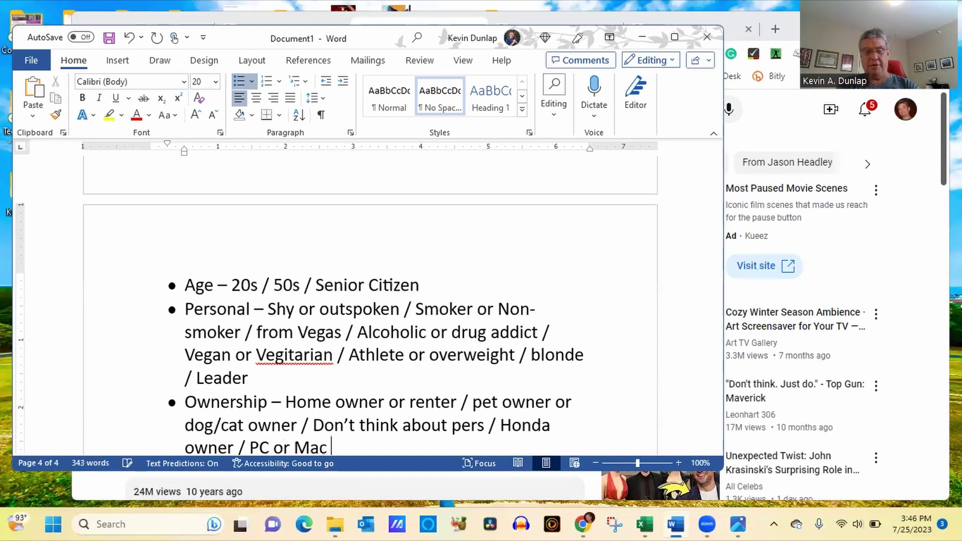
text(user)
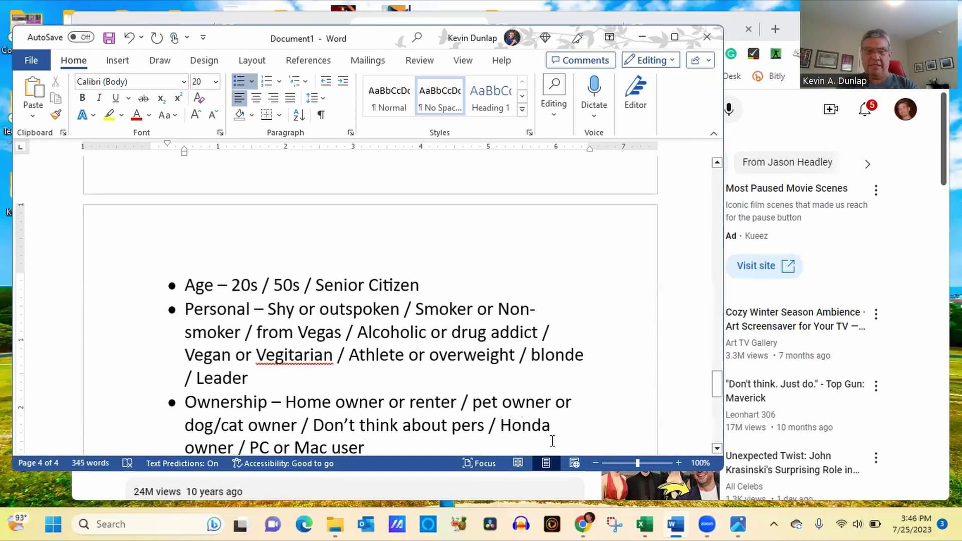
text( / D)
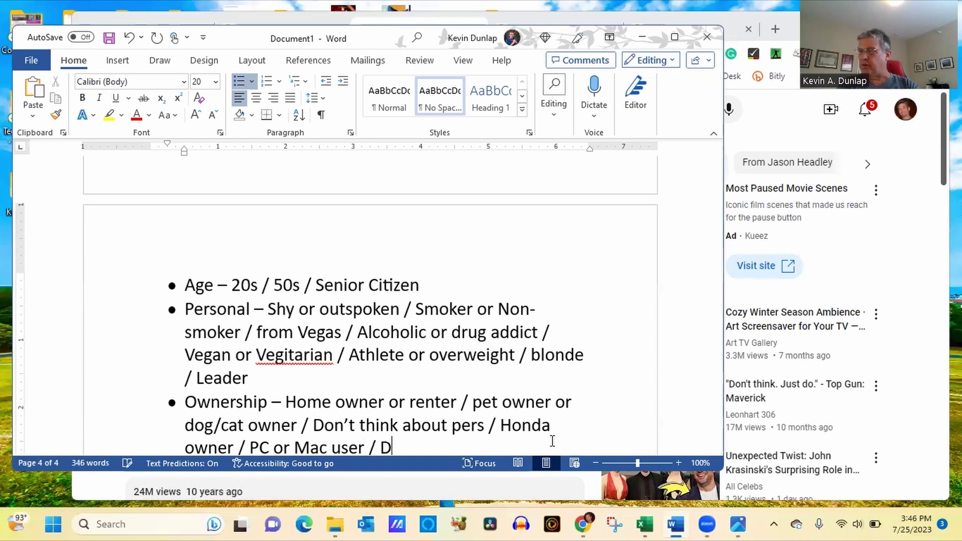
text(roid or )
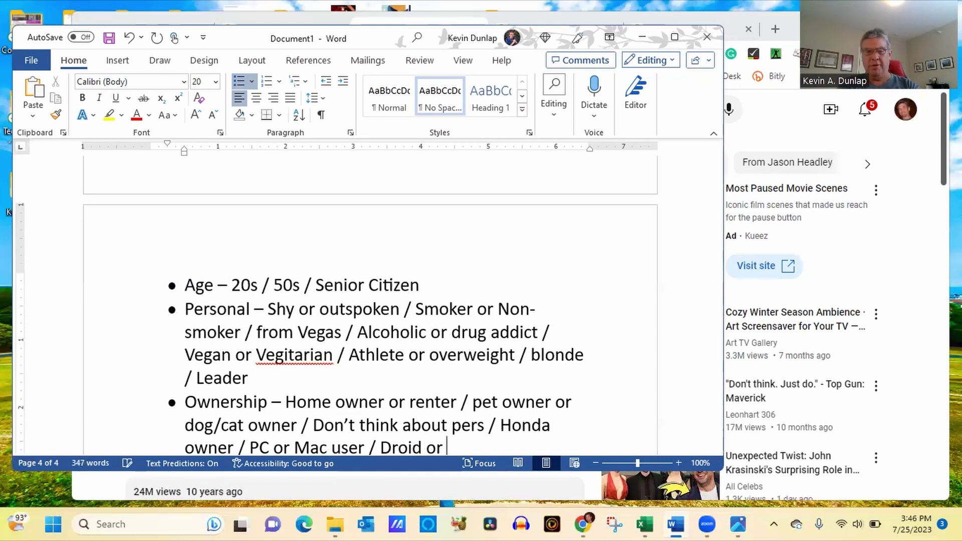
text(Iphone u)
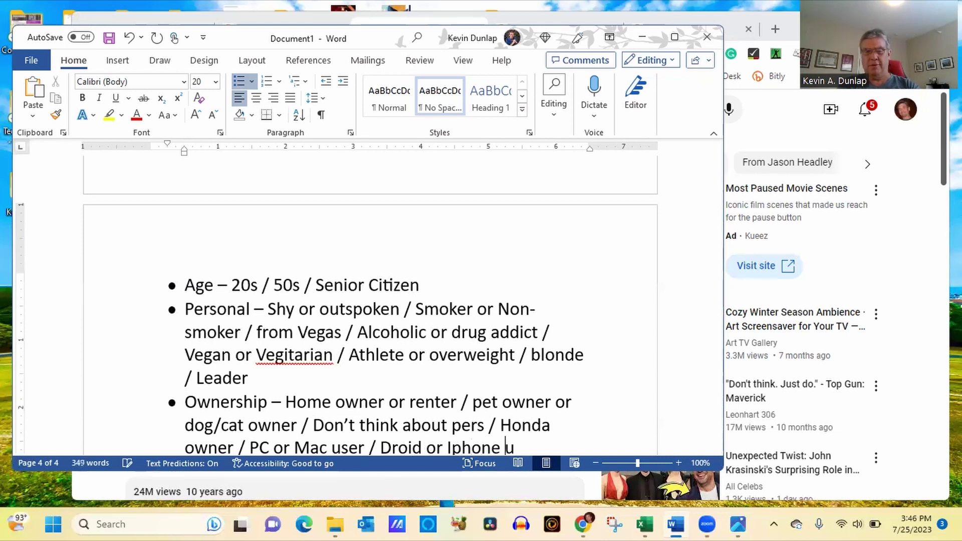
key(BackSpace)
text(owner)
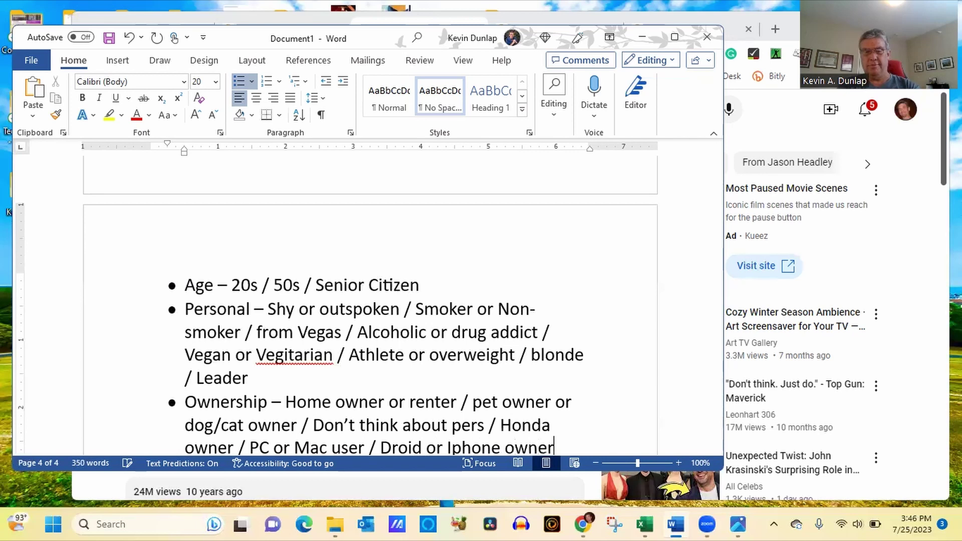
key(Return)
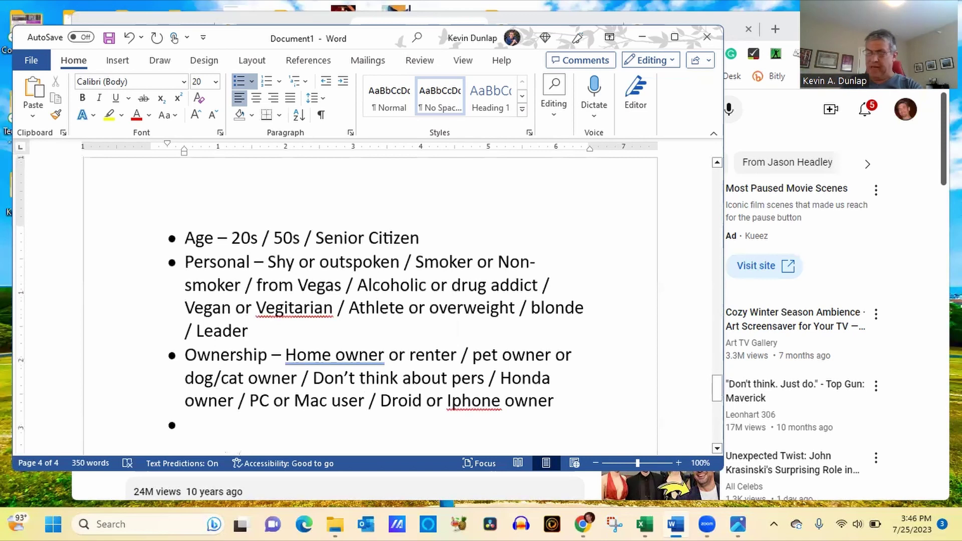
Type 'Hobbies - kayaker / yoga student / guitar player or anything that they do for fun or entertainment.'
text(Hobbies )
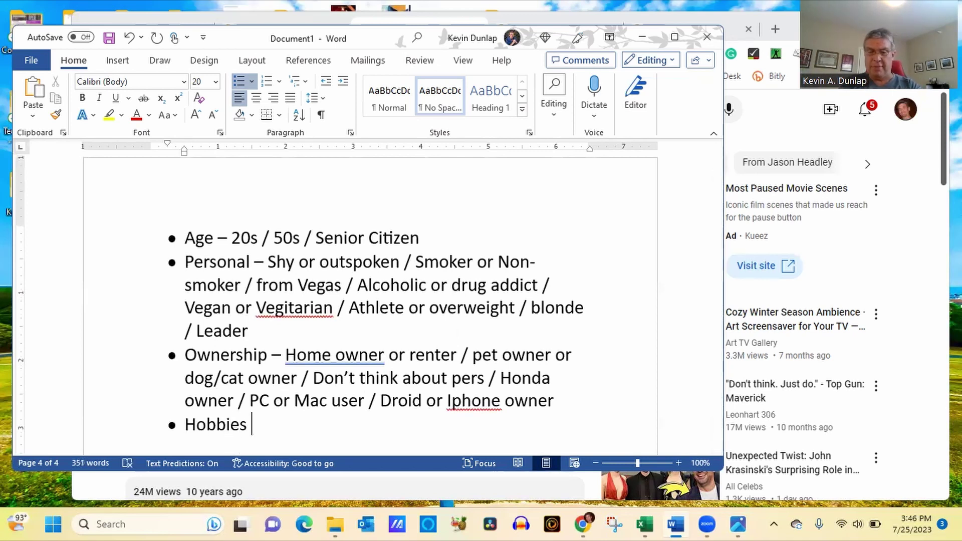
text(- k)
text(ayaker /)
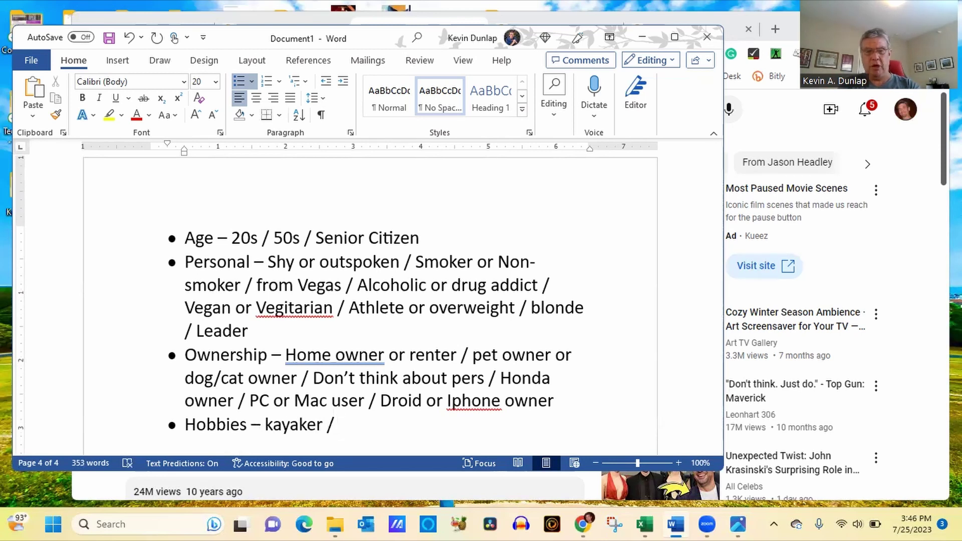
text( yoga )
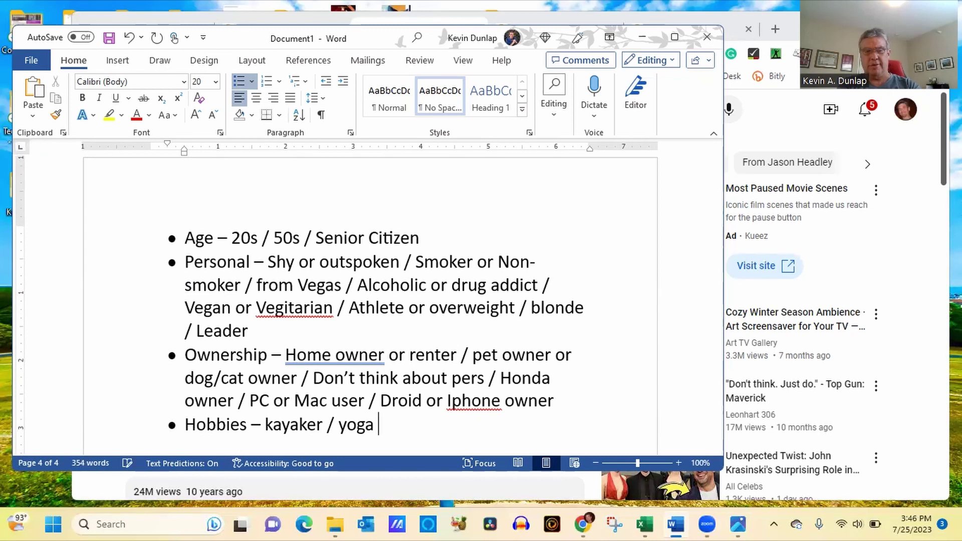
text(student / )
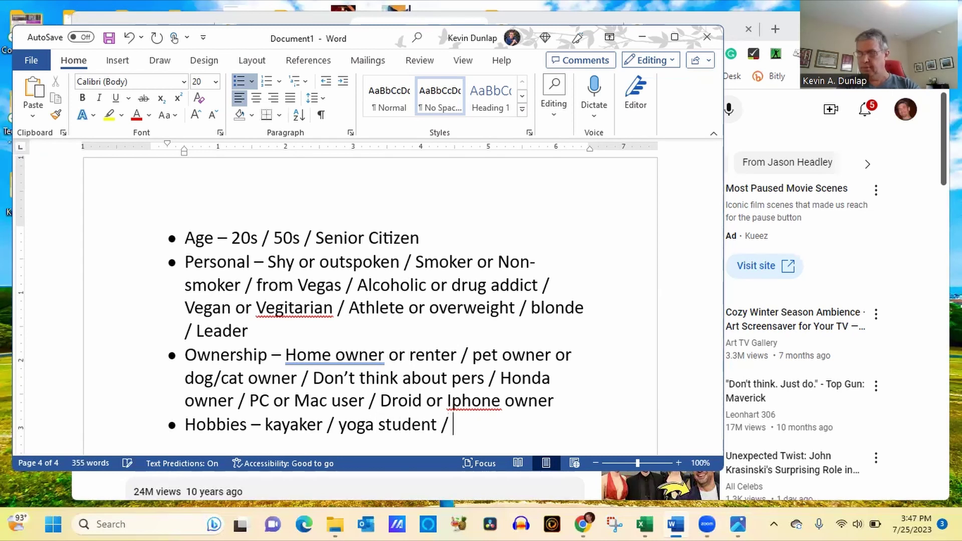
text(guar)
key(BackSpace)
key(BackSpace)
text(itar la)
key(BackSpace)
key(BackSpace)
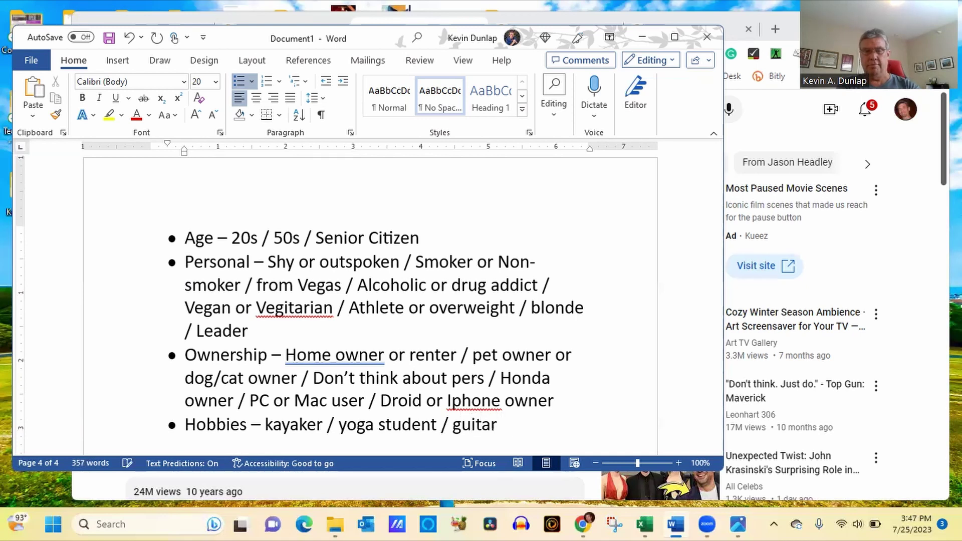
text(player )
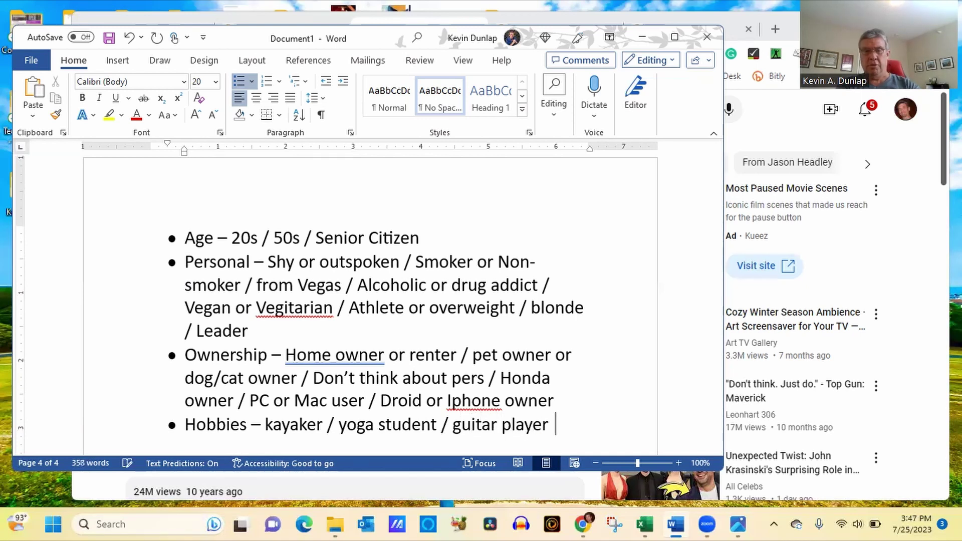
text( or anythi)
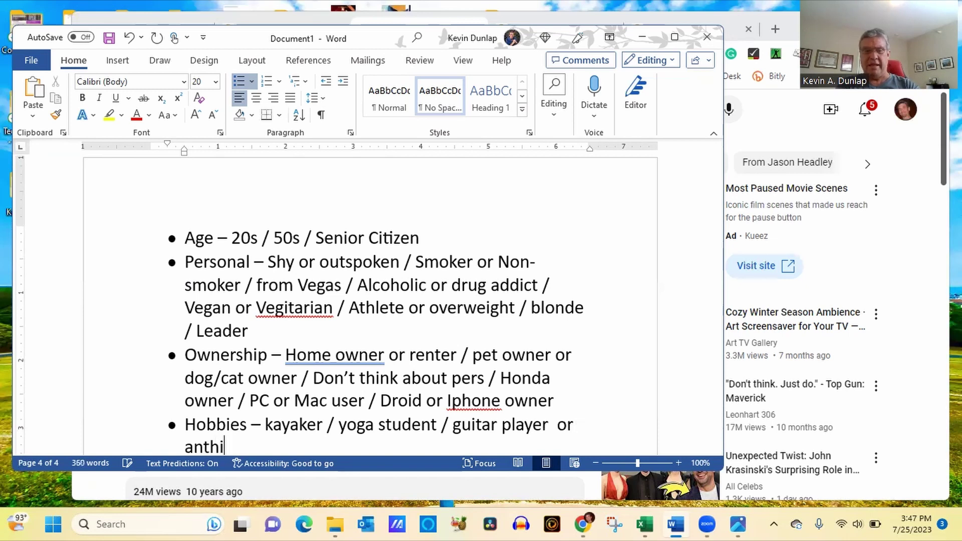
text(ng )
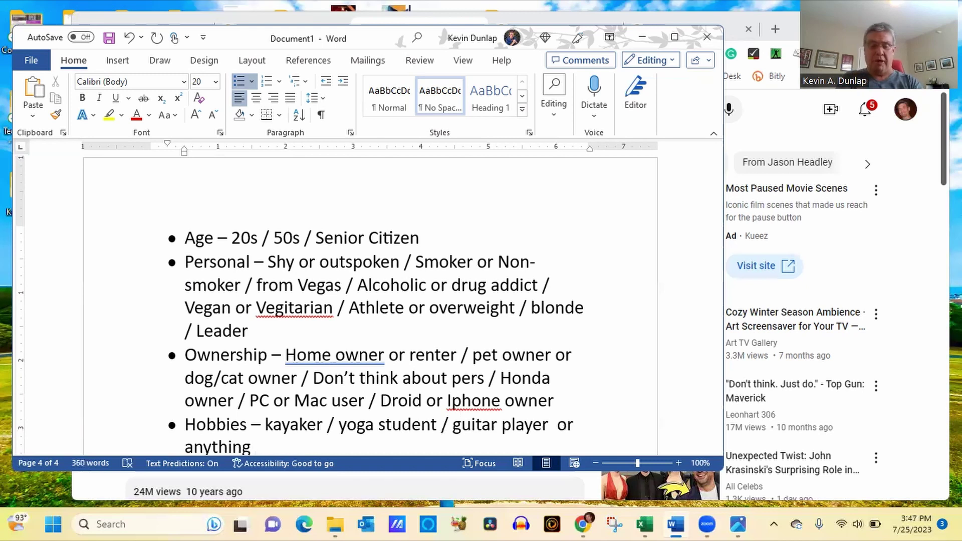
text(that they do for fun or entertainment.)
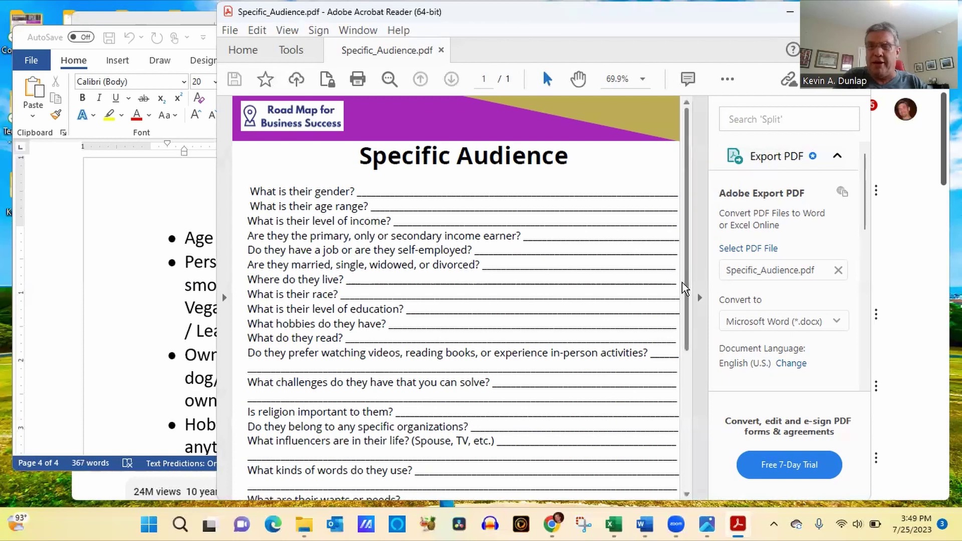
Scroll down through the Specific_Audience.pdf handout in Acrobat Reader
drag(684, 281, 701, 265)
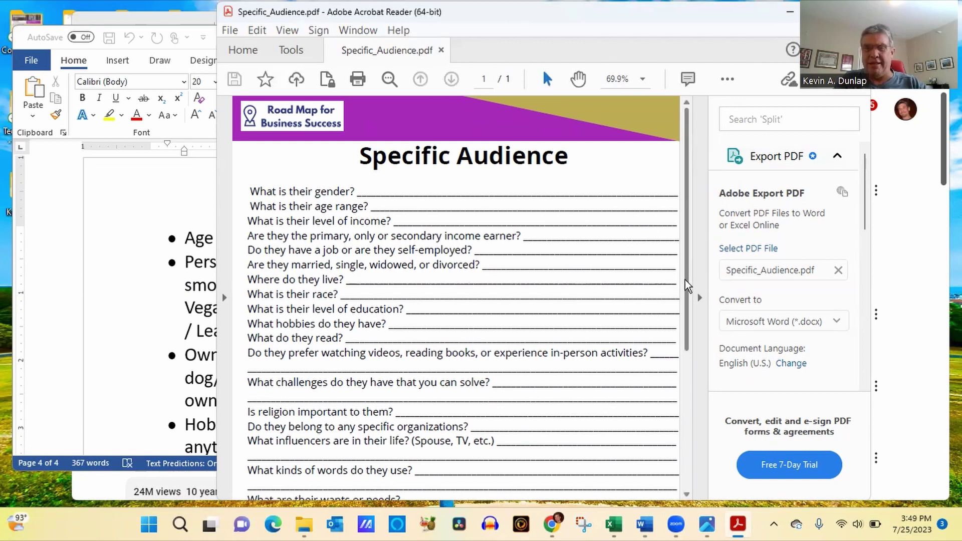
scroll(699, 340, down, 5)
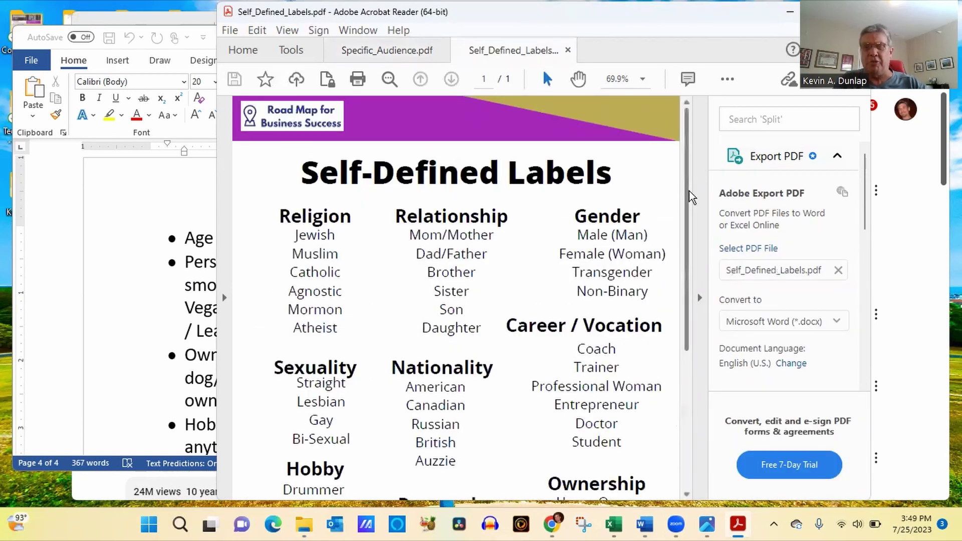
drag(689, 190, 693, 230)
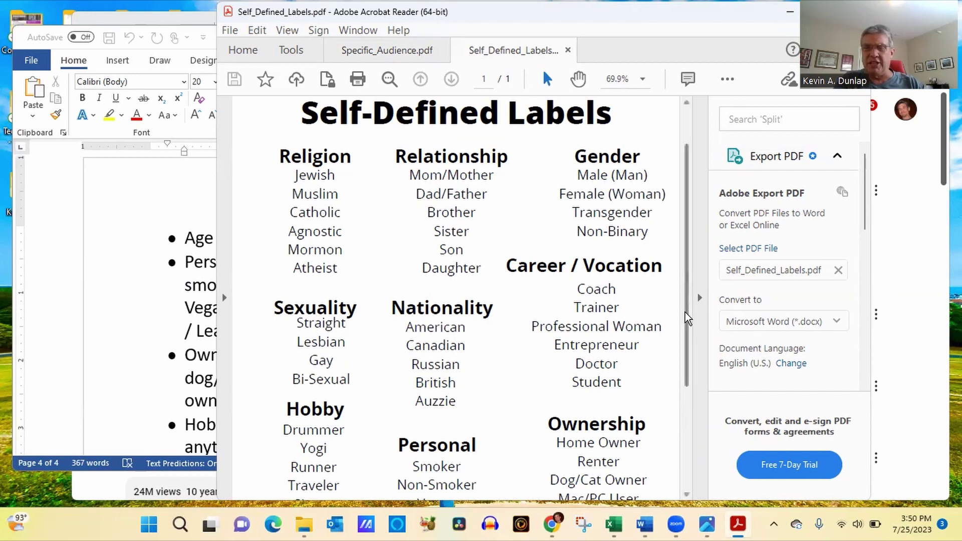
drag(689, 316, 689, 413)
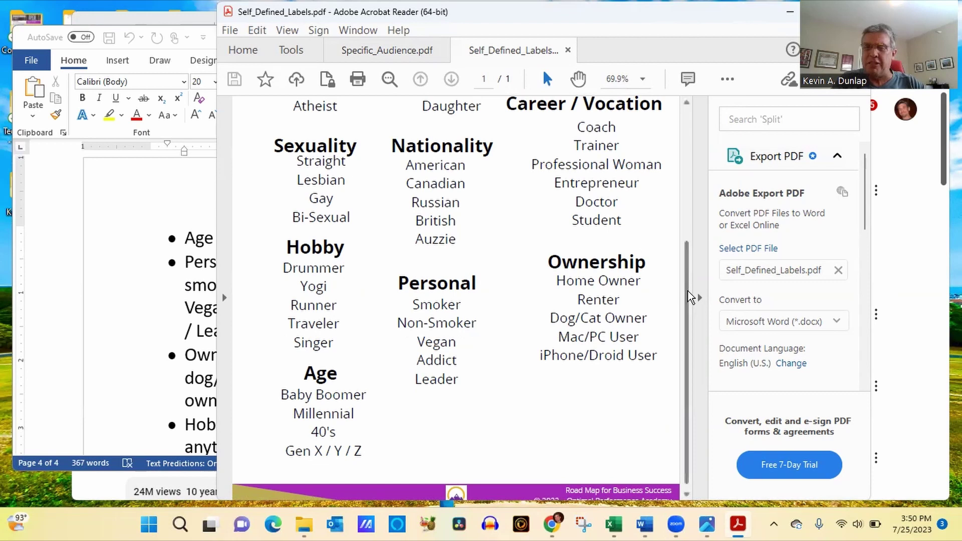
scroll(686, 277, up, 1)
scroll(686, 278, up, 3)
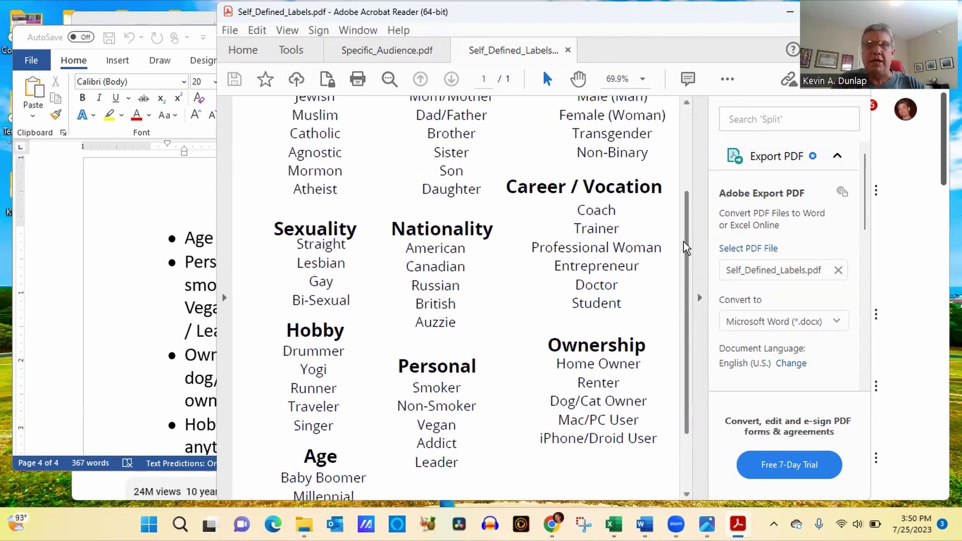
Return to the Specific_Audience.pdf tab and scroll back to the top of the worksheet
click(377, 57)
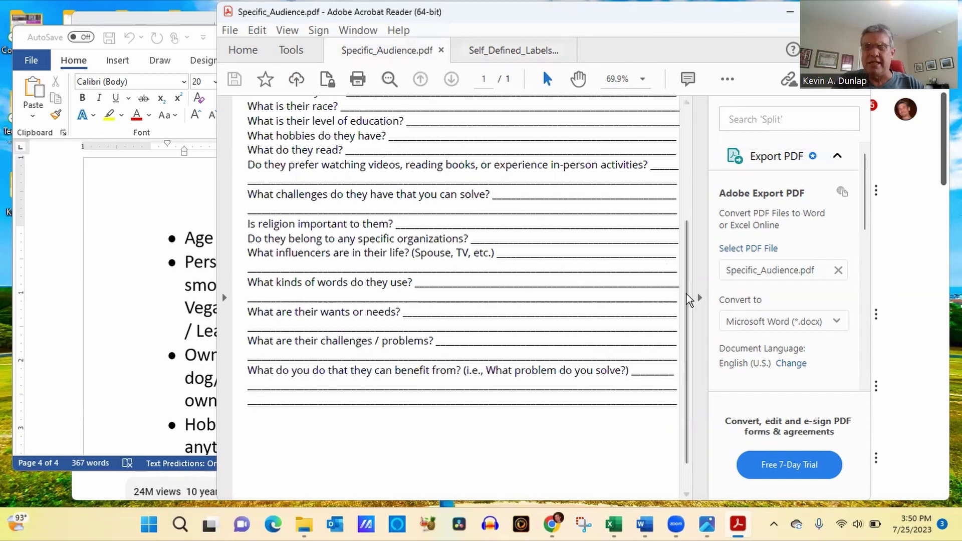
drag(687, 306, 687, 218)
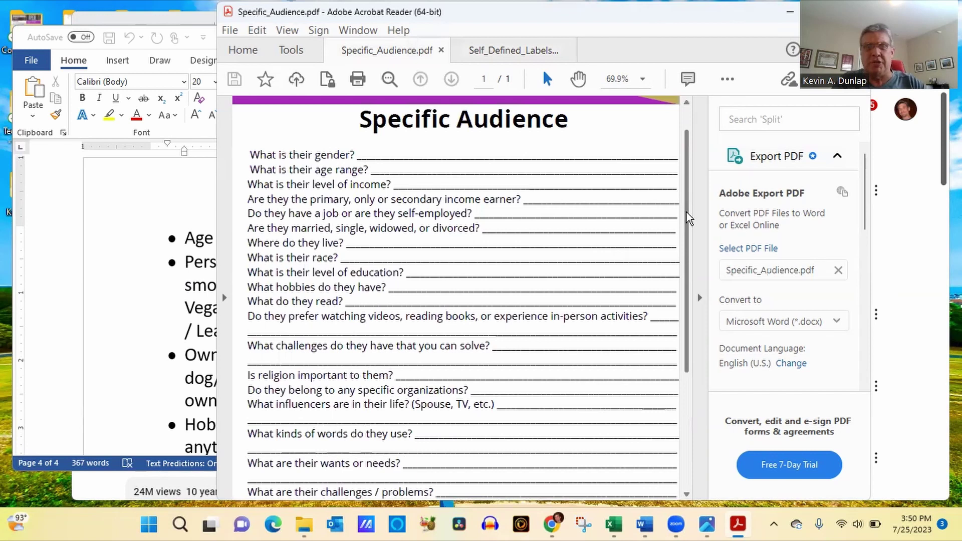